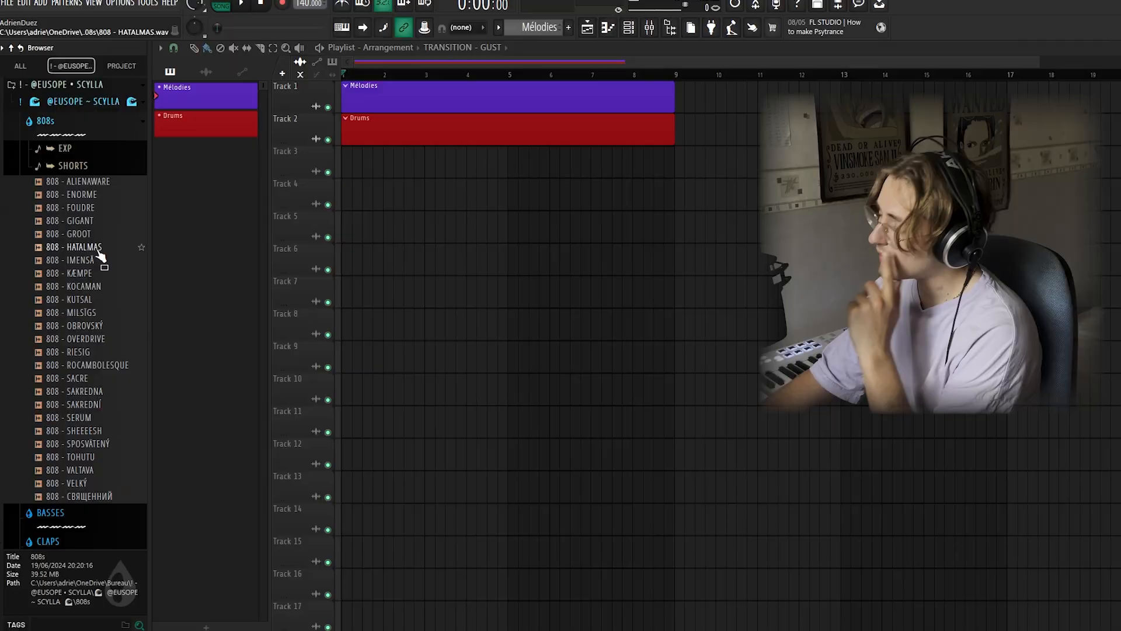
Step: Open the EXP folder of the 808s, audition the ELLE VIENT D'AILLEURS and ACIDITÉ samples, and collapse the folder
{"action": "left_click", "coordinate": [86, 156]}
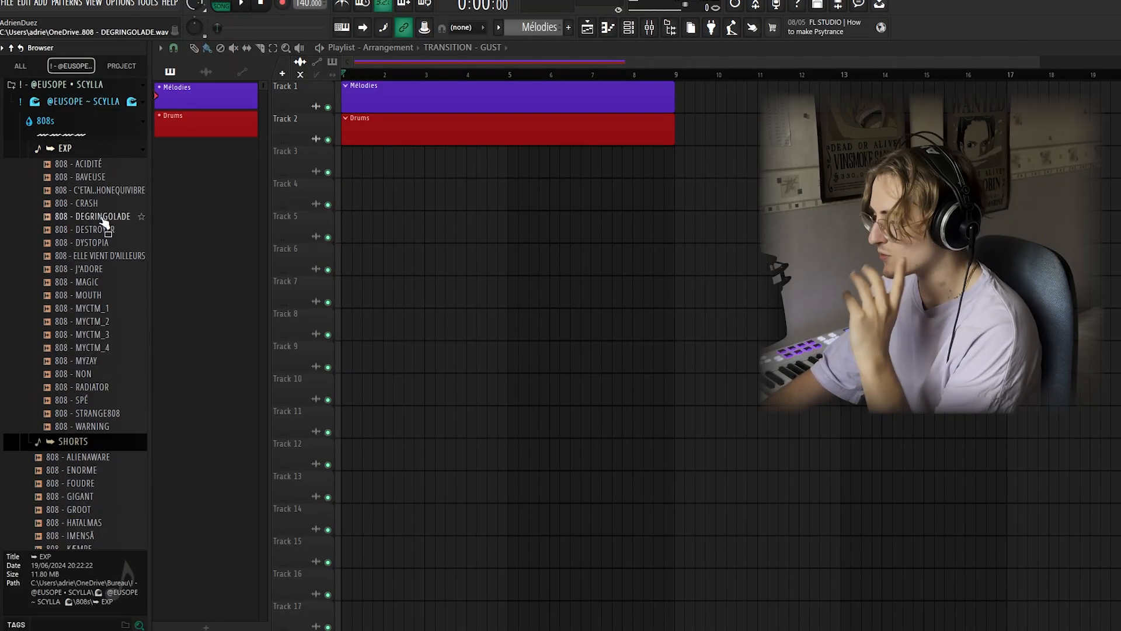
{"action": "left_click", "coordinate": [93, 256]}
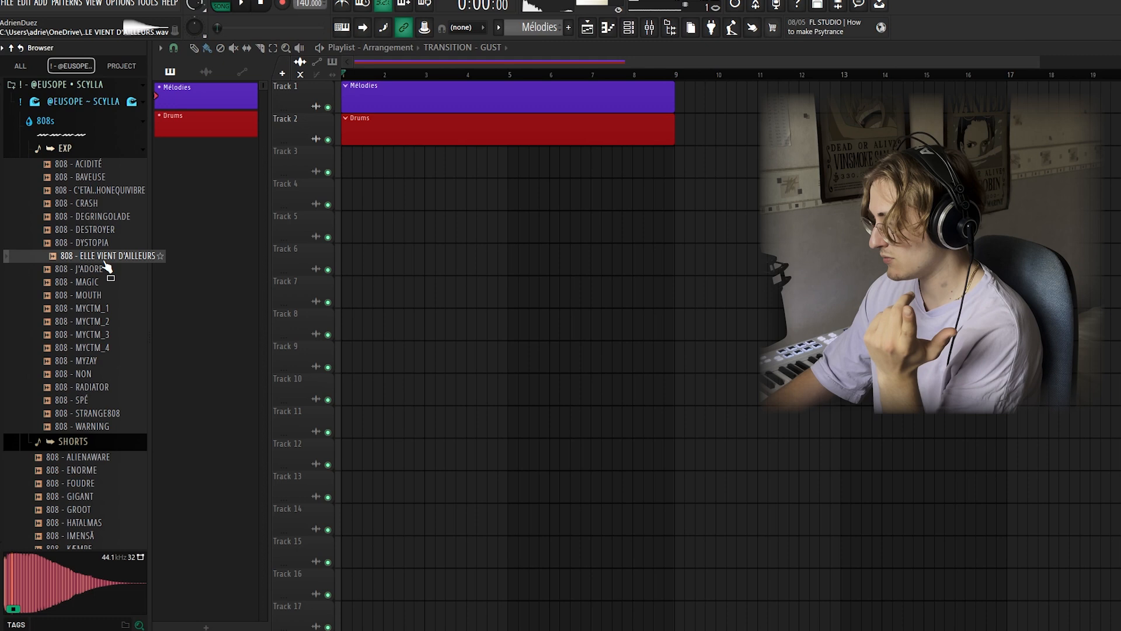
{"action": "left_click", "coordinate": [100, 166]}
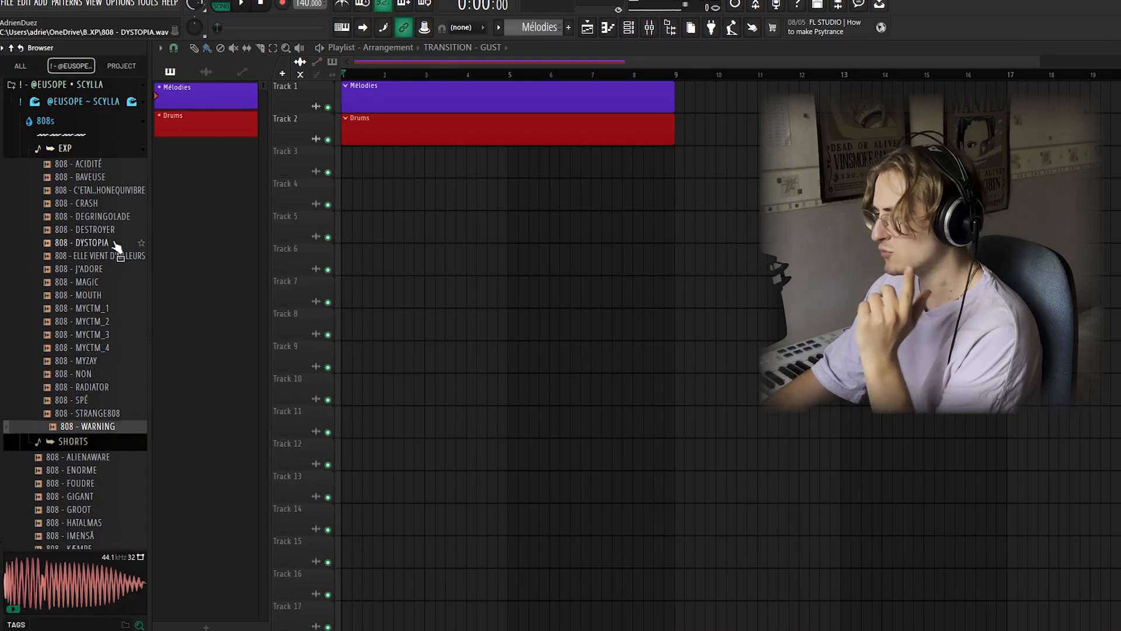
{"action": "left_click", "coordinate": [102, 150]}
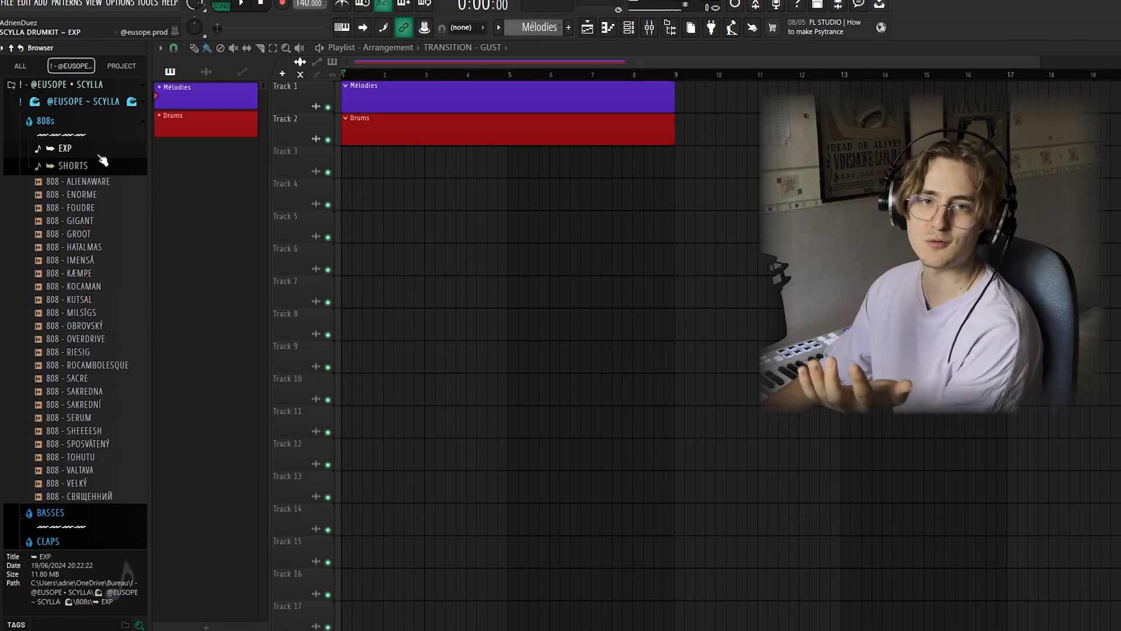
Step: Open the SHORTS folder of the 808s and audition ABSYNTH, CRASSEUSE, MYPLUGG, ŚWIĘTY and SPINZED
{"action": "left_click", "coordinate": [104, 163]}
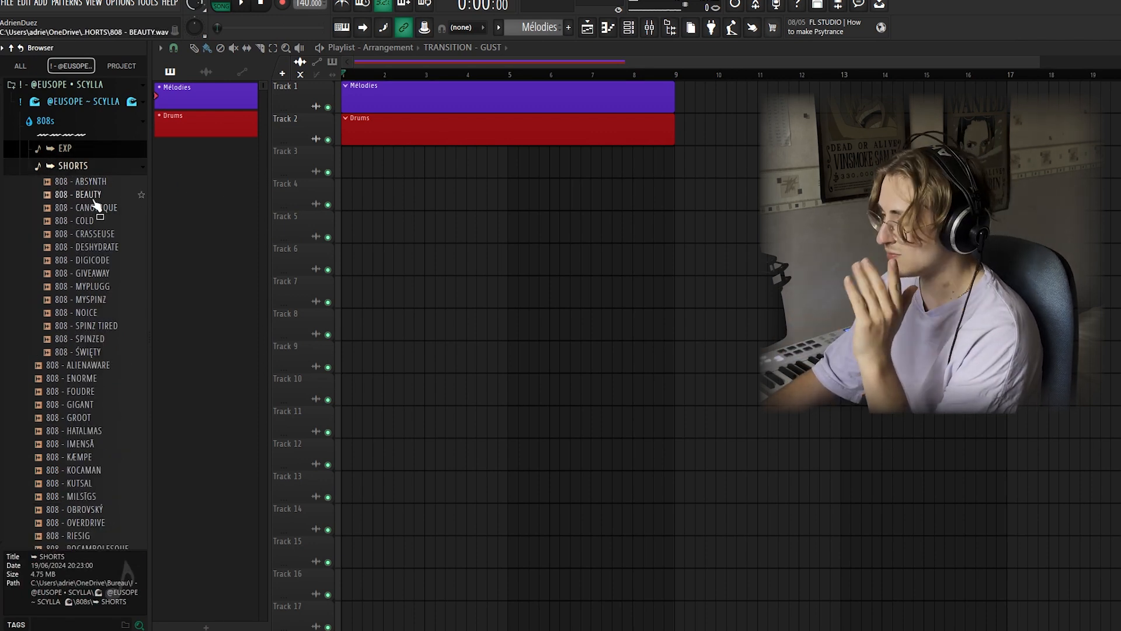
{"action": "left_click", "coordinate": [108, 184]}
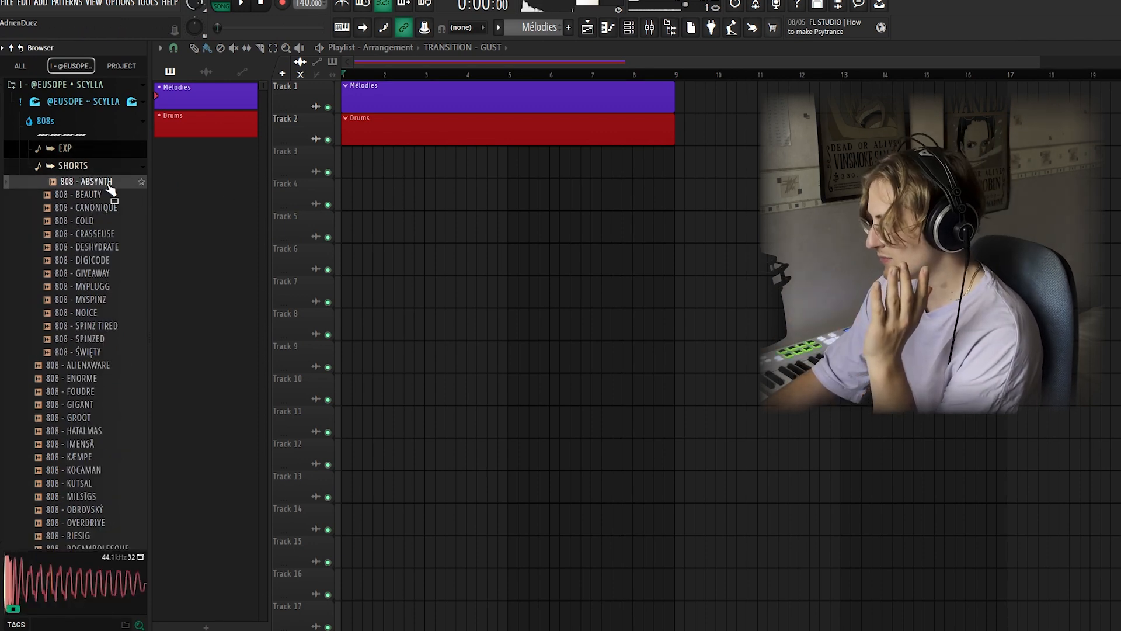
{"action": "left_click", "coordinate": [107, 236]}
{"action": "left_click", "coordinate": [103, 288]}
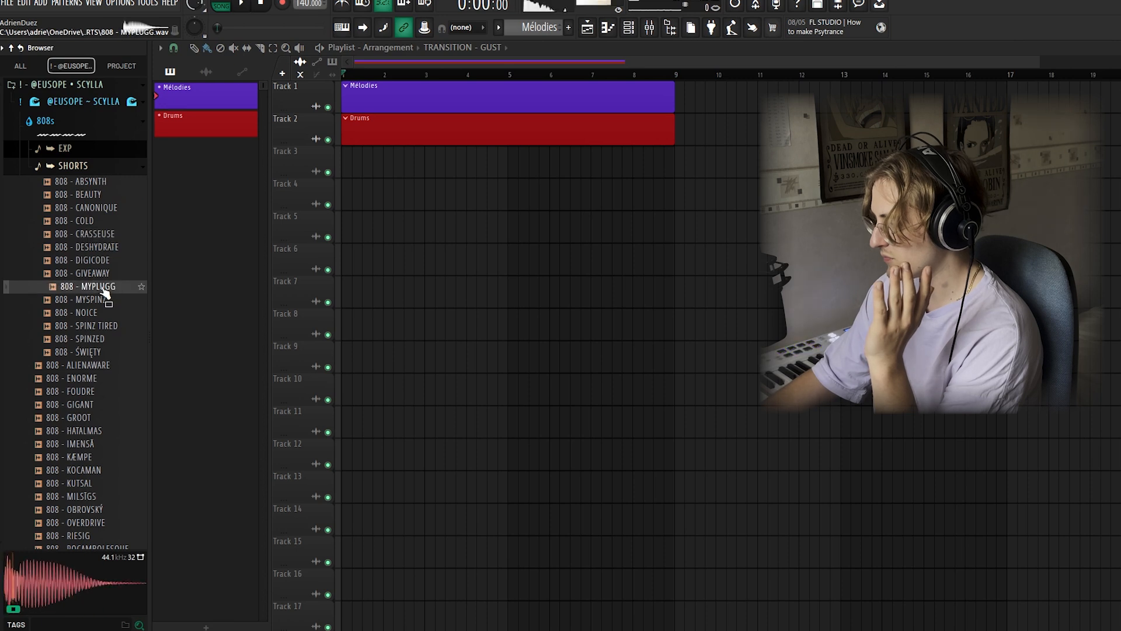
{"action": "left_click", "coordinate": [93, 353]}
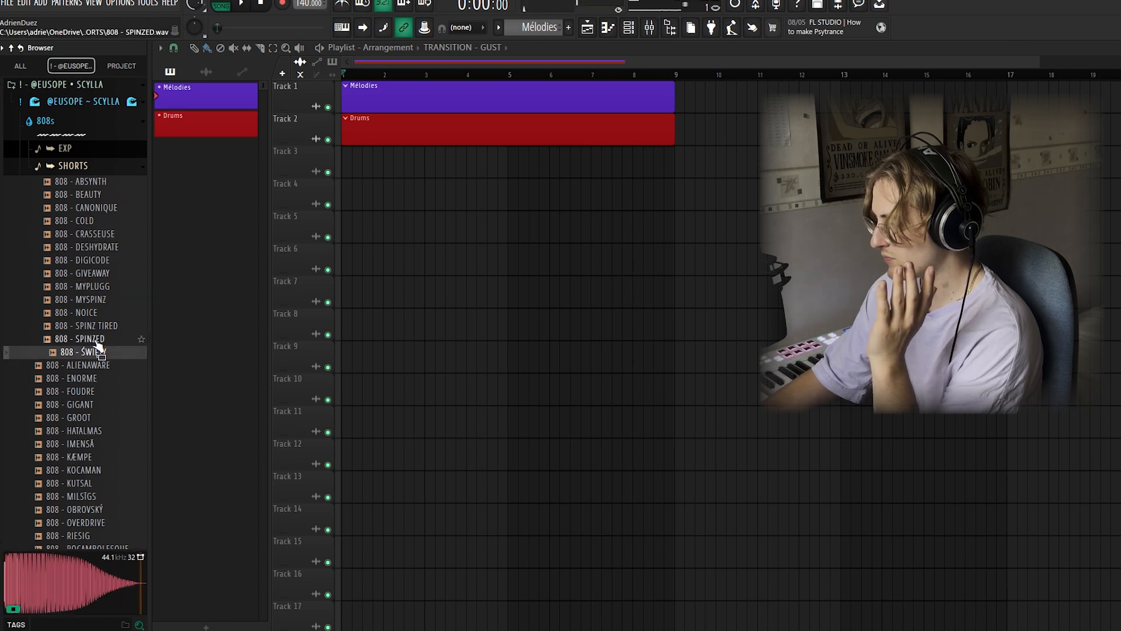
{"action": "left_click", "coordinate": [97, 341]}
Step: Audition ALIENAWARE, FOUDRE, ROCAMBOLESQUE and СВЯЩЕННИЙ among the long samples placed directly in the 808s folder
{"action": "left_click", "coordinate": [86, 365]}
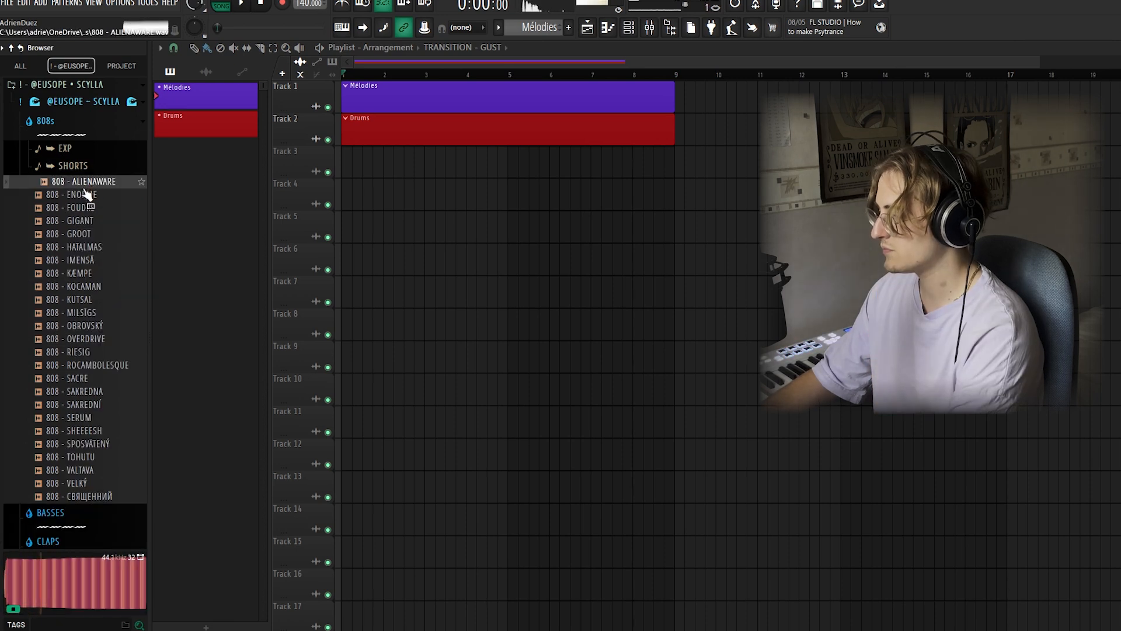
{"action": "left_click", "coordinate": [82, 209]}
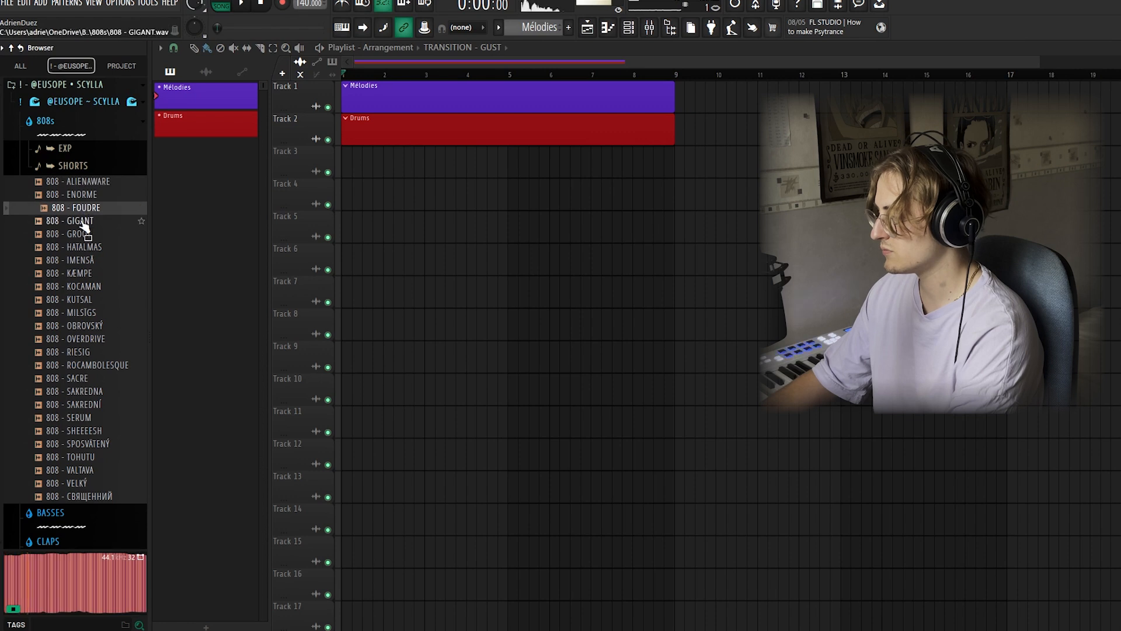
{"action": "left_click", "coordinate": [92, 366]}
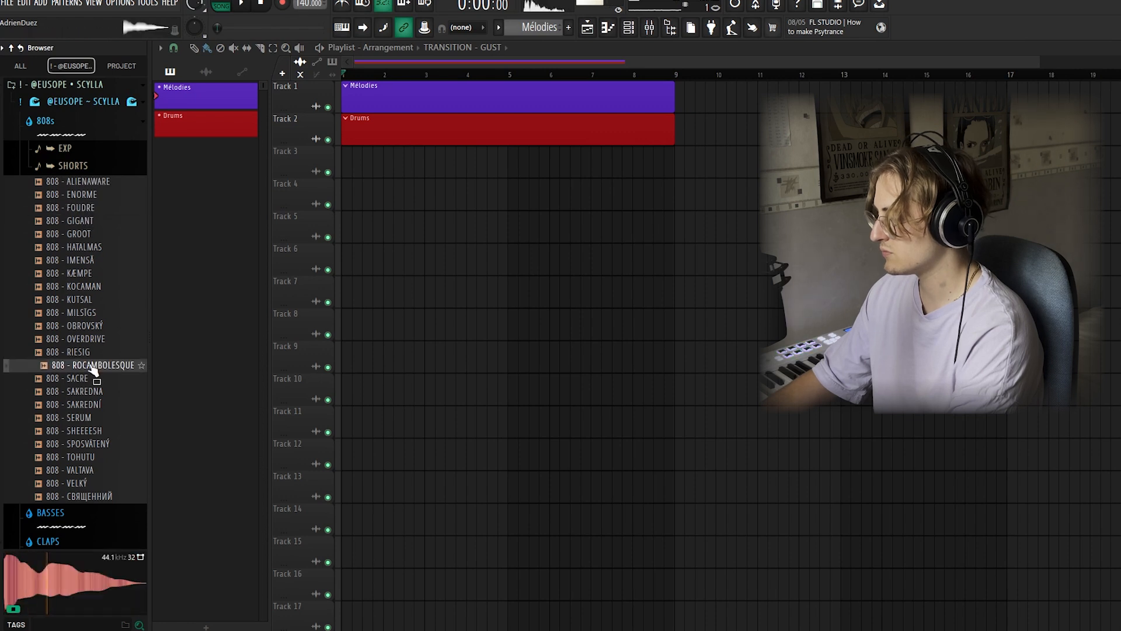
{"action": "left_click", "coordinate": [90, 496]}
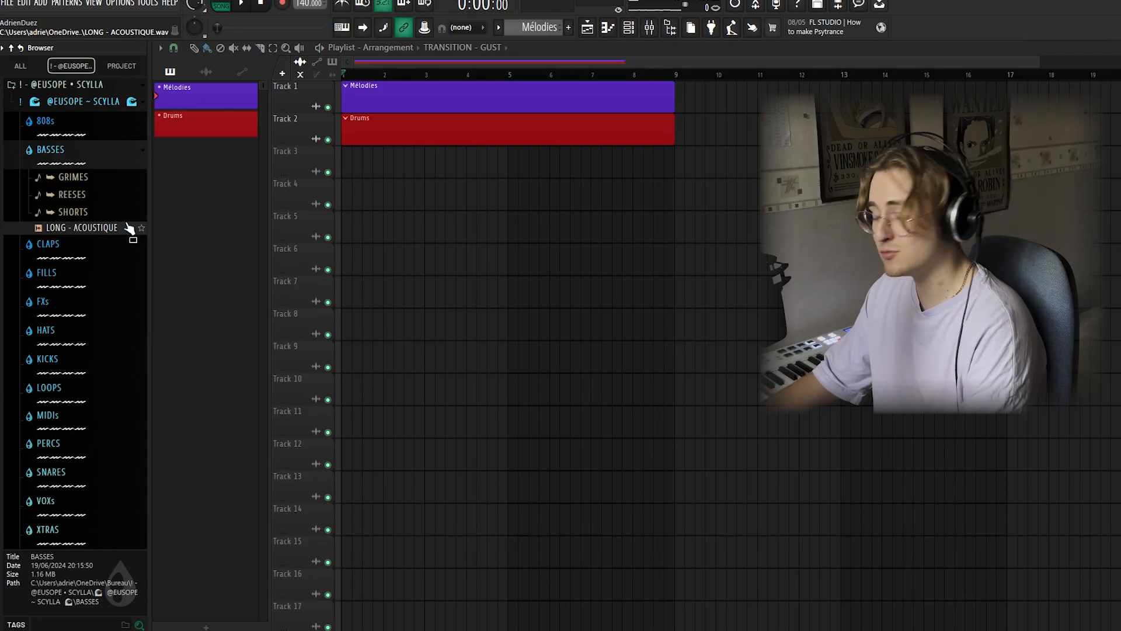
Step: Open the GRIMES folder of the BASSES and audition DEMONGORGON, MANDRAGORE, SUNSET and VALHALLA
{"action": "left_click", "coordinate": [79, 178]}
{"action": "left_click", "coordinate": [103, 233]}
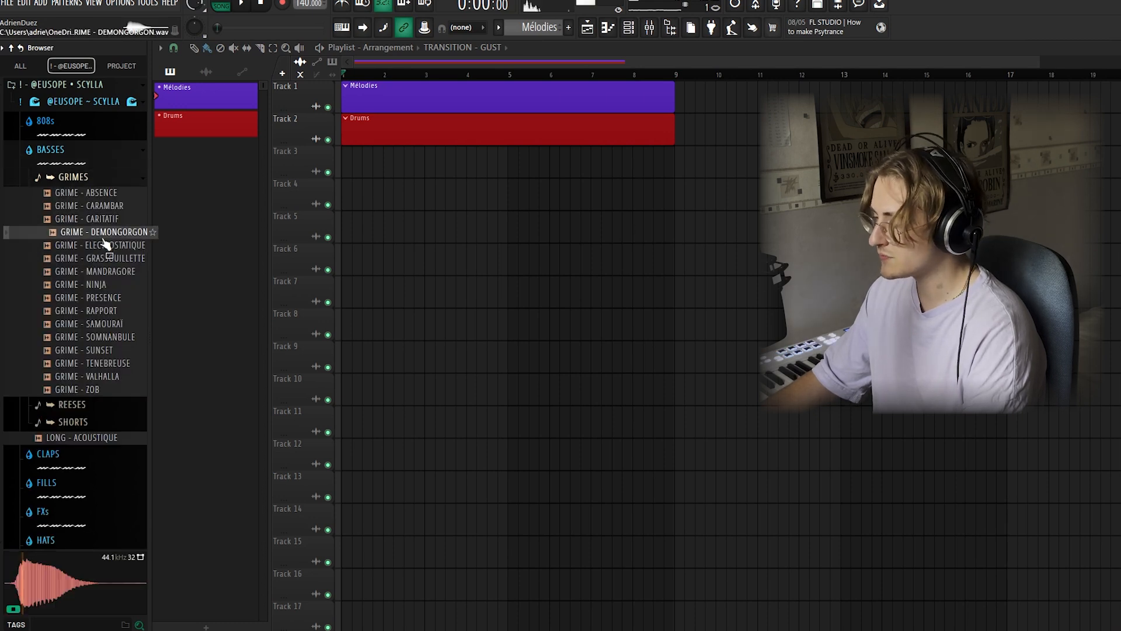
{"action": "left_click", "coordinate": [99, 271]}
{"action": "left_click", "coordinate": [101, 350]}
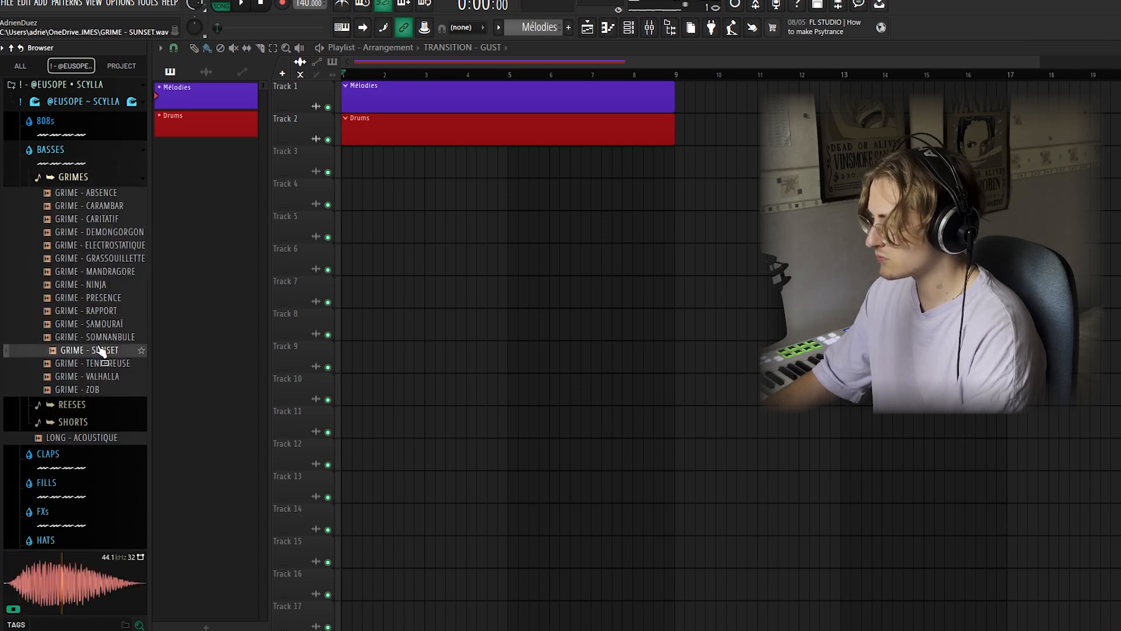
{"action": "left_click", "coordinate": [100, 376]}
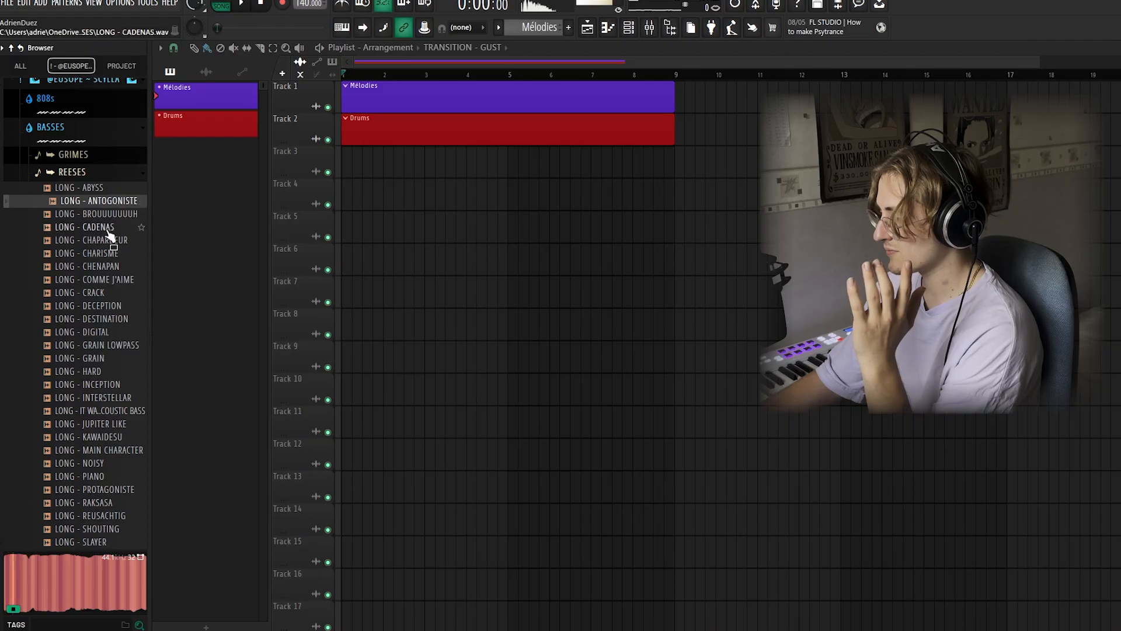
Step: Audition the GRAIN LOWPASS, PROTAGONISTE, SLAYER and THE DEPTH samples in the REESES folder of the BASSES
{"action": "left_click", "coordinate": [111, 348]}
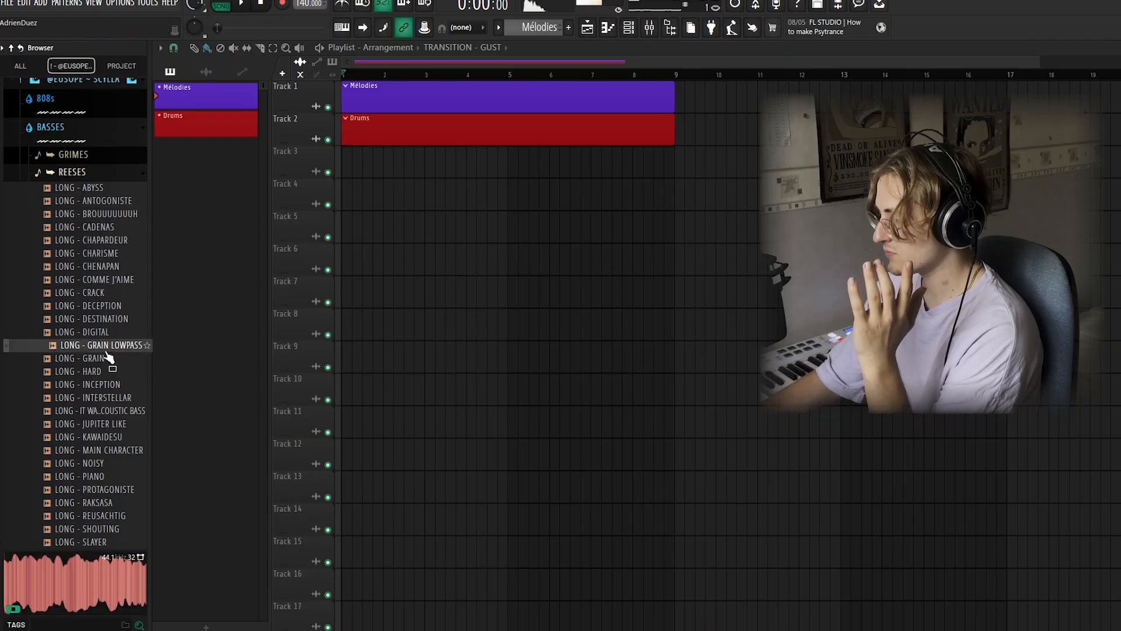
{"action": "scroll", "coordinate": [108, 383], "scroll_direction": "down", "scroll_amount": 2}
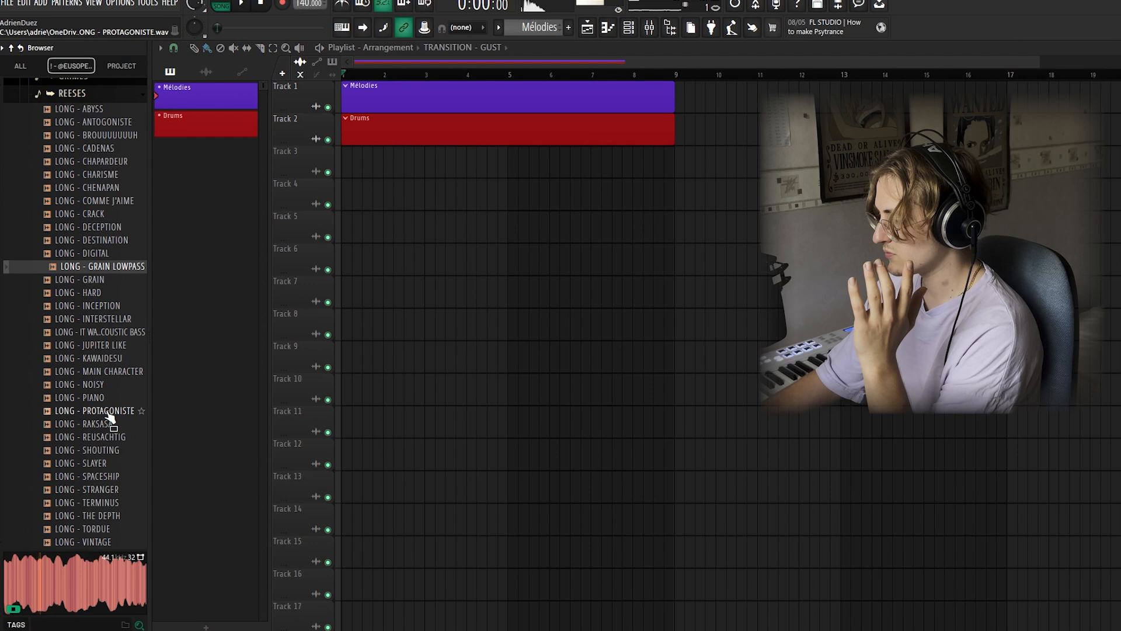
{"action": "left_click", "coordinate": [109, 411]}
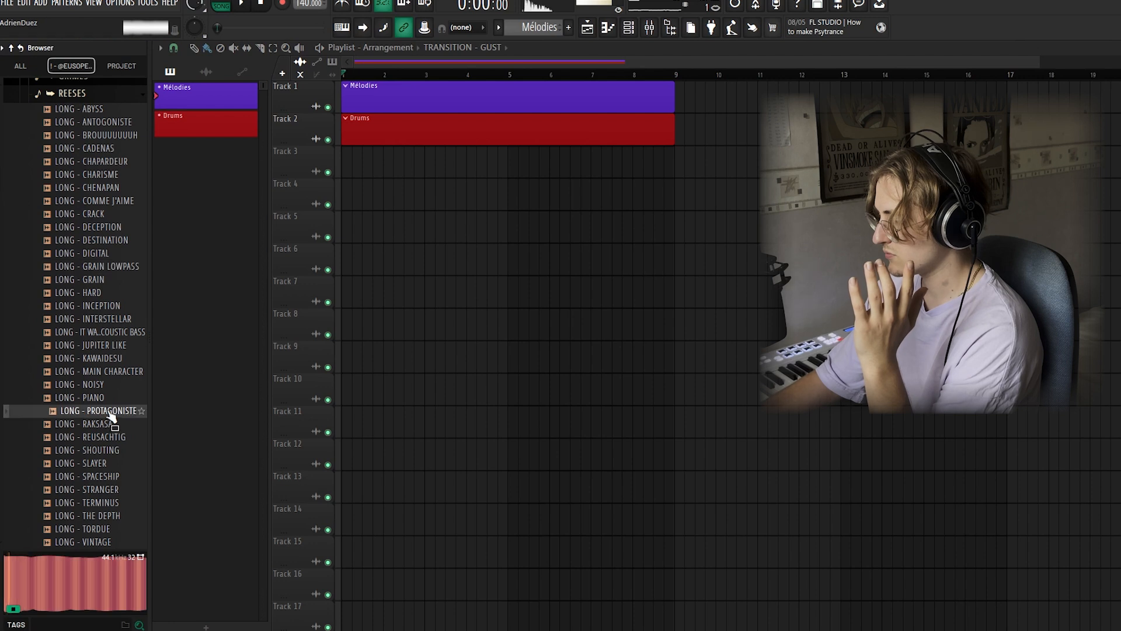
{"action": "left_click", "coordinate": [98, 465]}
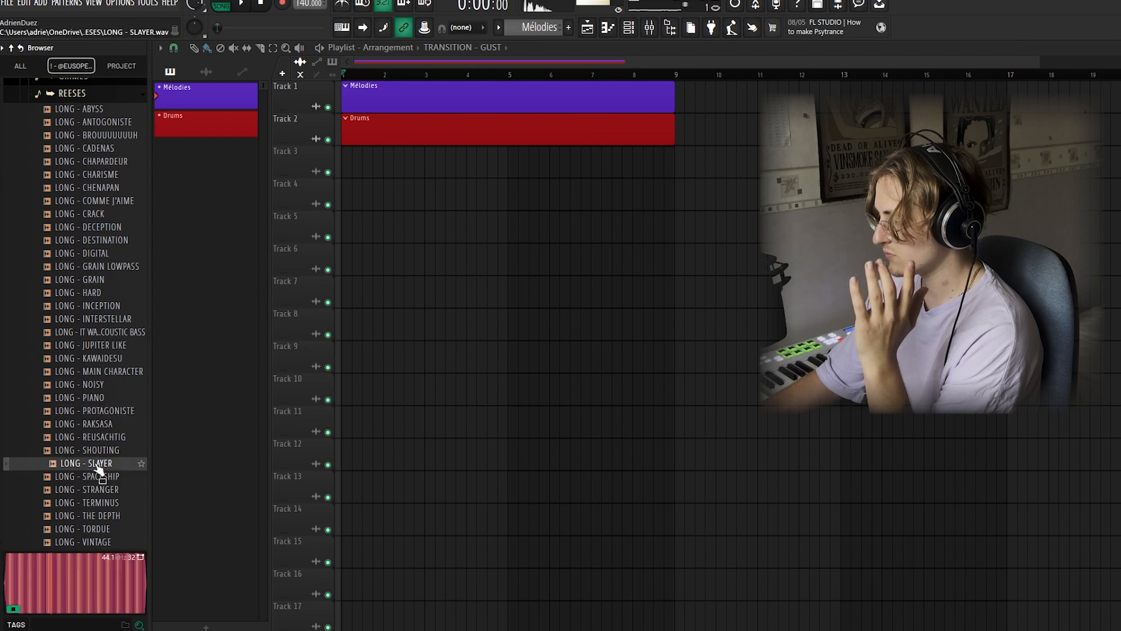
{"action": "left_click", "coordinate": [101, 517]}
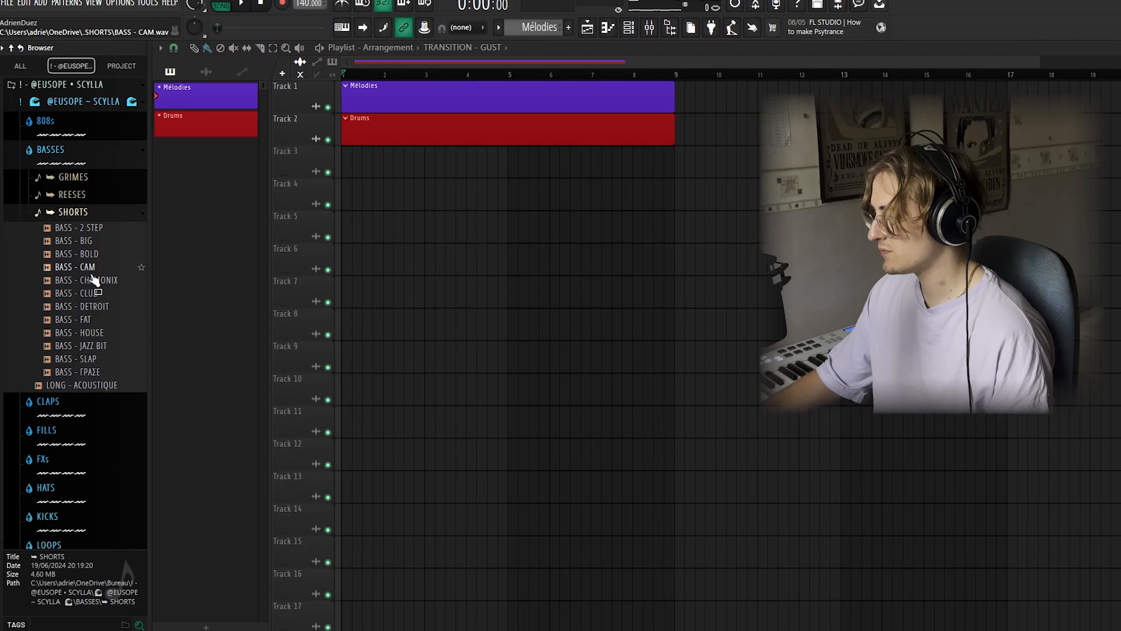
Step: Audition CAM, the last BASS sample and JAZZ BIT in the SHORTS folder of the BASSES
{"action": "left_click", "coordinate": [92, 272]}
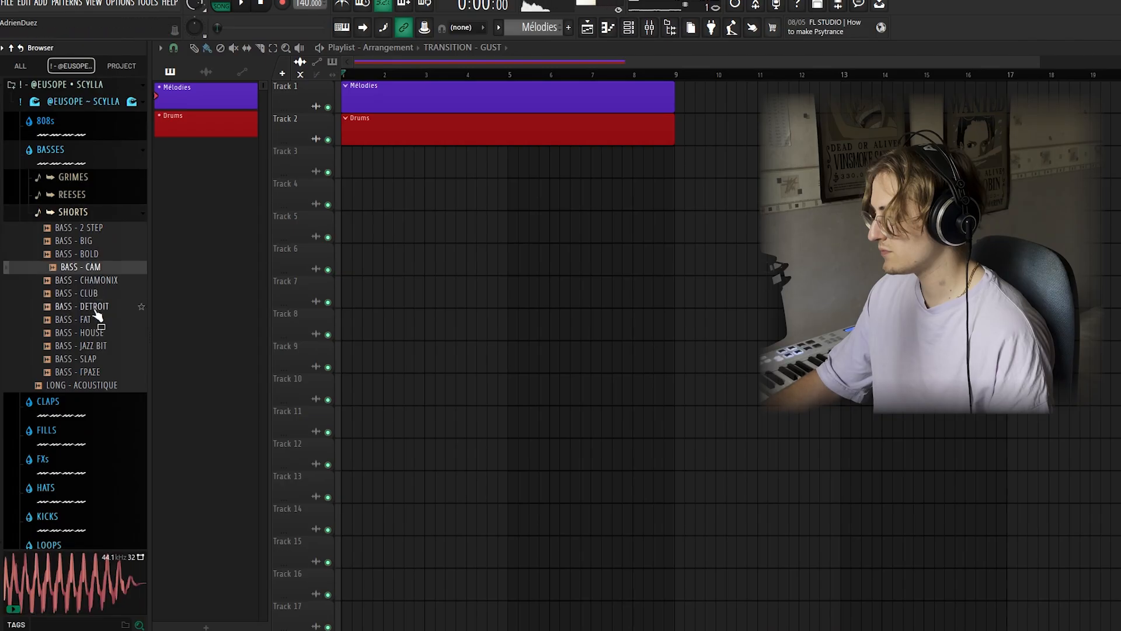
{"action": "left_click", "coordinate": [92, 372]}
{"action": "left_click", "coordinate": [99, 345]}
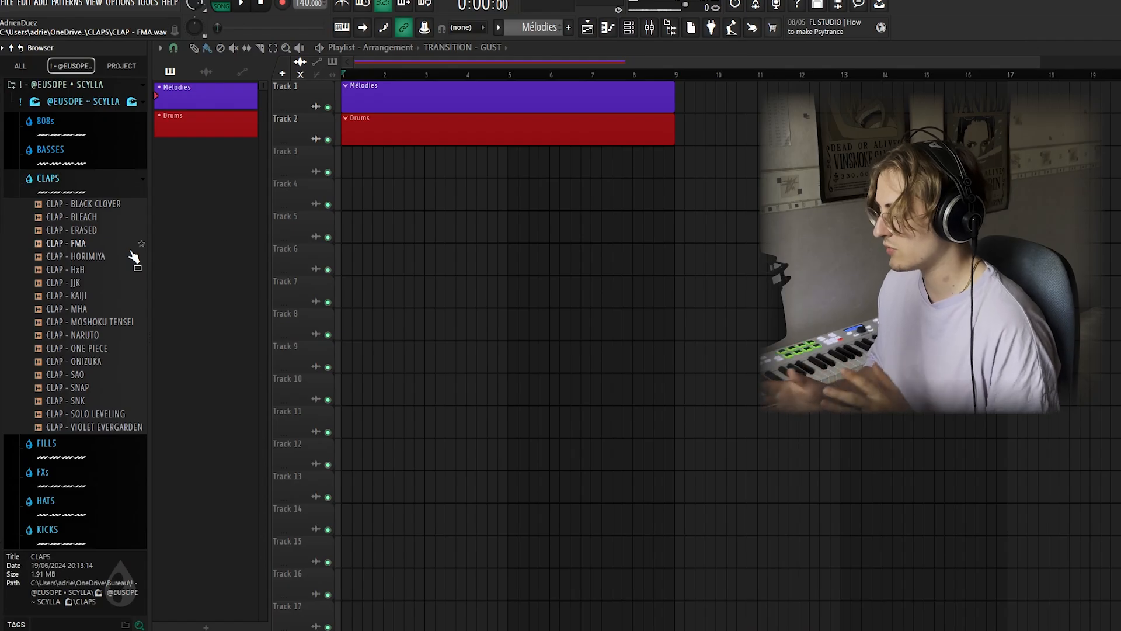
Step: Audition the ERASED, JJK, NARUTO and SNK samples in the CLAPS folder
{"action": "left_click", "coordinate": [101, 232]}
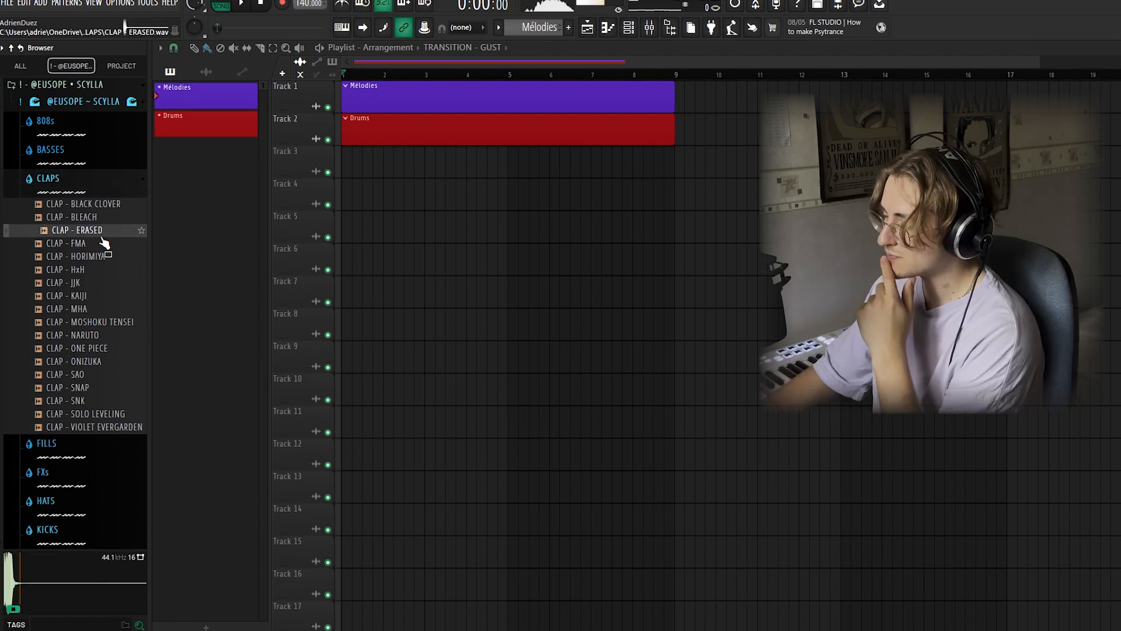
{"action": "left_click", "coordinate": [93, 283]}
{"action": "left_click", "coordinate": [88, 335]}
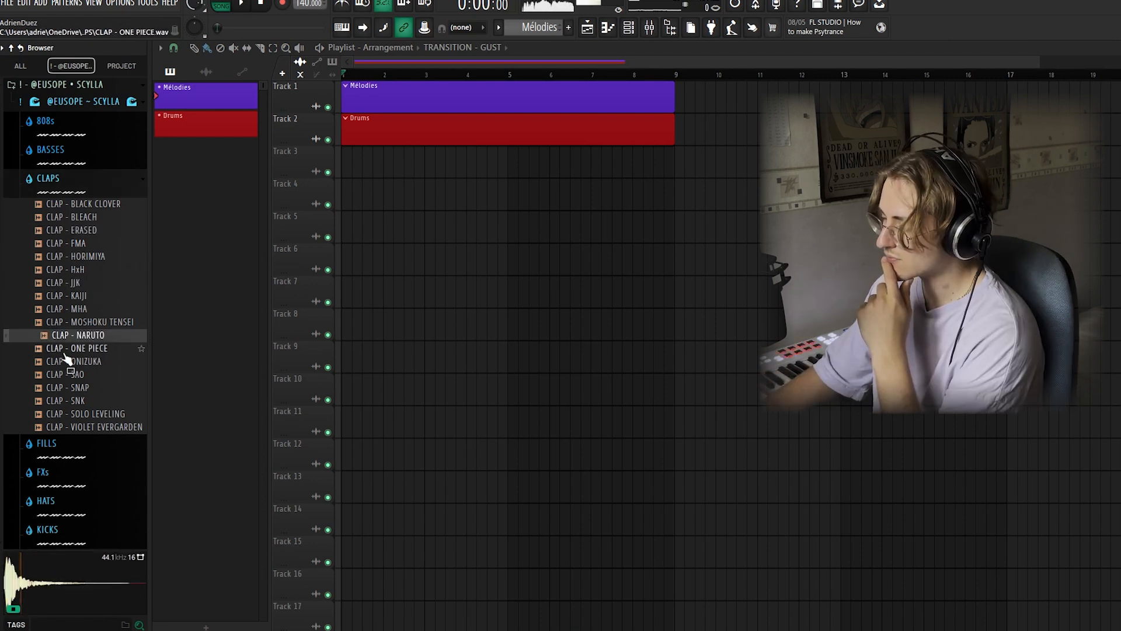
{"action": "left_click", "coordinate": [103, 401]}
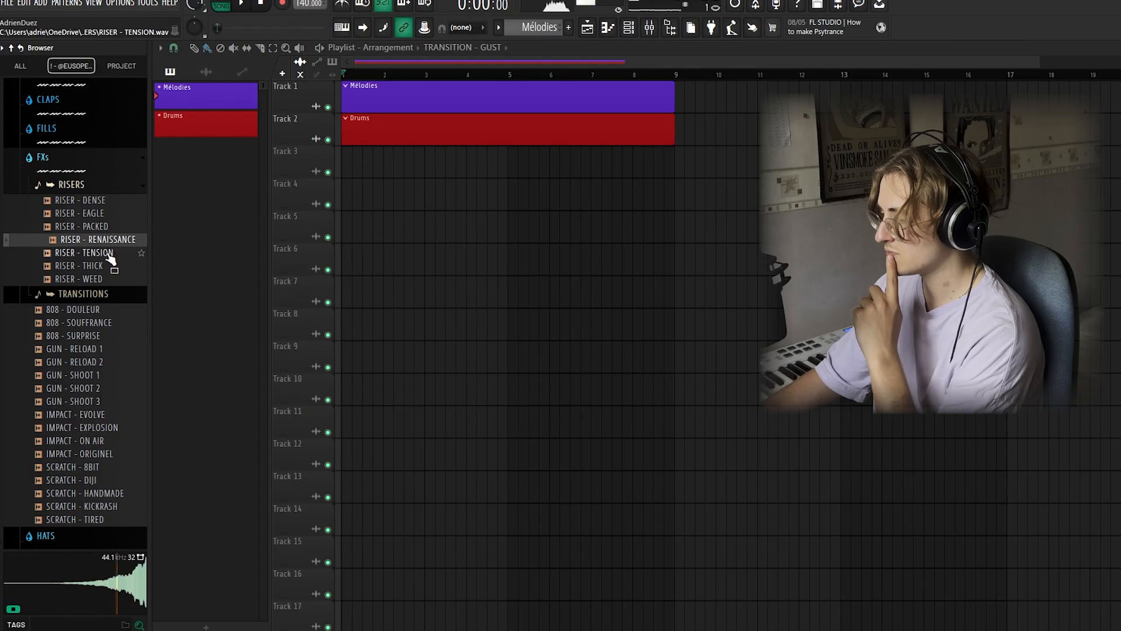
Step: Audition the riser TENSION, then open the TRANSITIONS folder of the FXs and audition STRIDENT and TADADADAM
{"action": "left_click", "coordinate": [109, 257]}
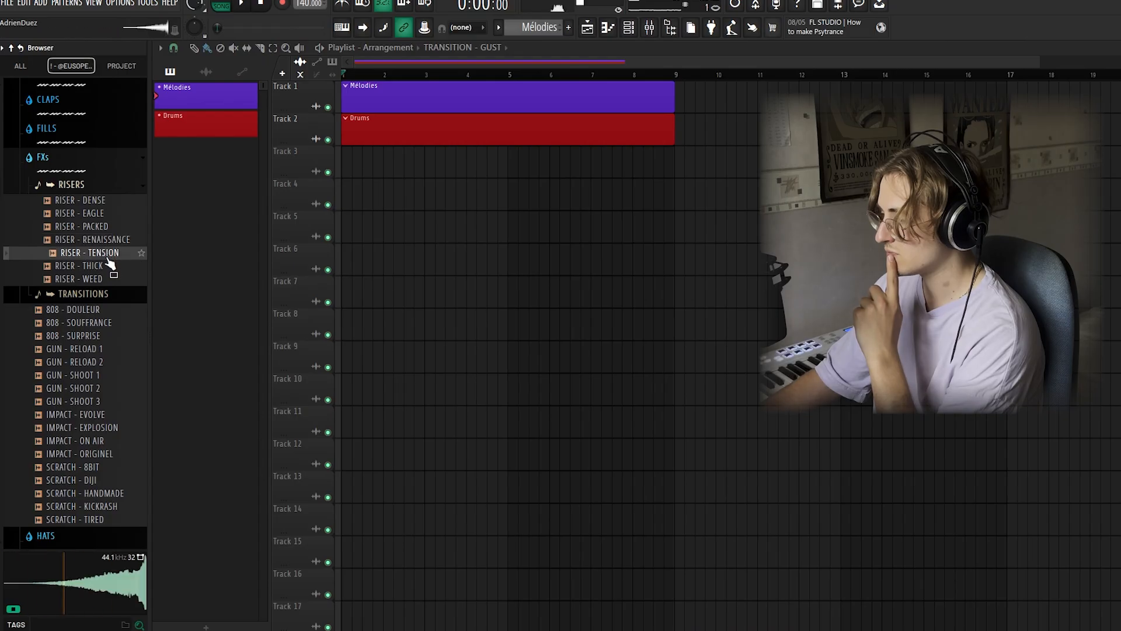
{"action": "left_click", "coordinate": [84, 294]}
{"action": "left_click", "coordinate": [114, 362]}
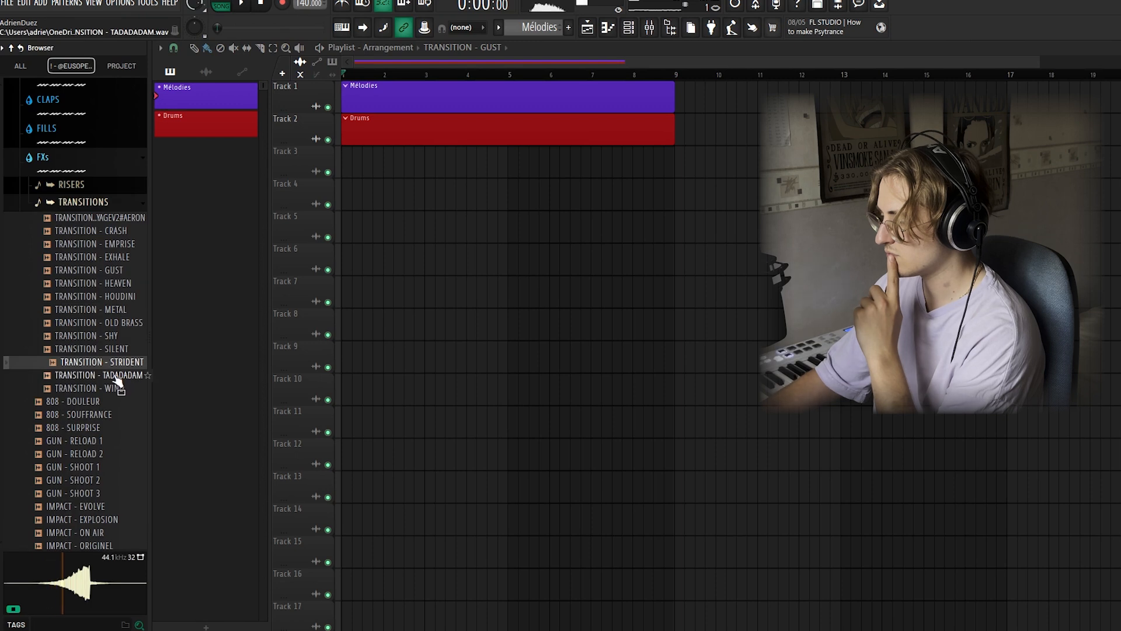
{"action": "left_click", "coordinate": [117, 376]}
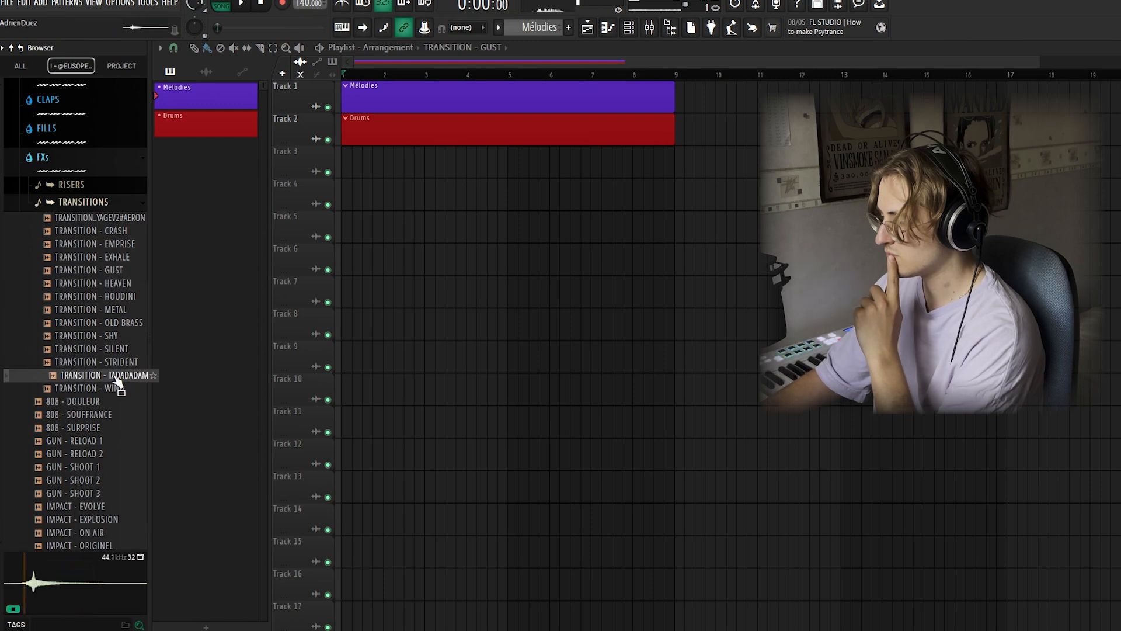
Step: Audition 808 - SURPRISE, IMPACT - ON AIR and SCRATCH - HANDMADE among the loose samples of the FXs folder
{"action": "scroll", "coordinate": [104, 292], "scroll_direction": "down", "scroll_amount": 4}
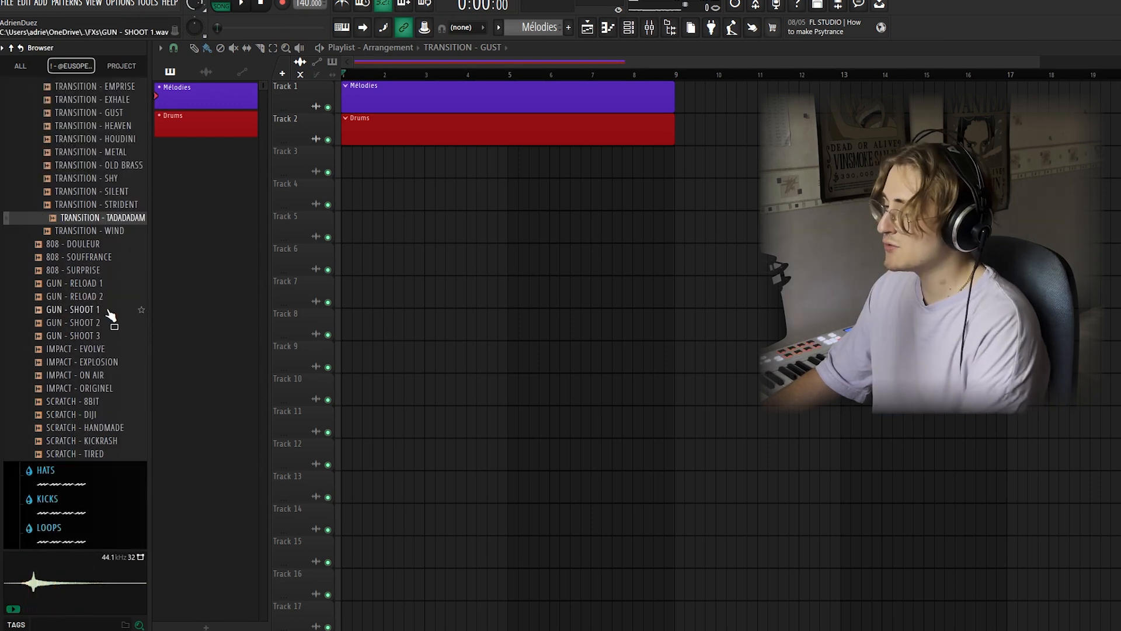
{"action": "left_click", "coordinate": [98, 271]}
{"action": "left_click", "coordinate": [96, 375]}
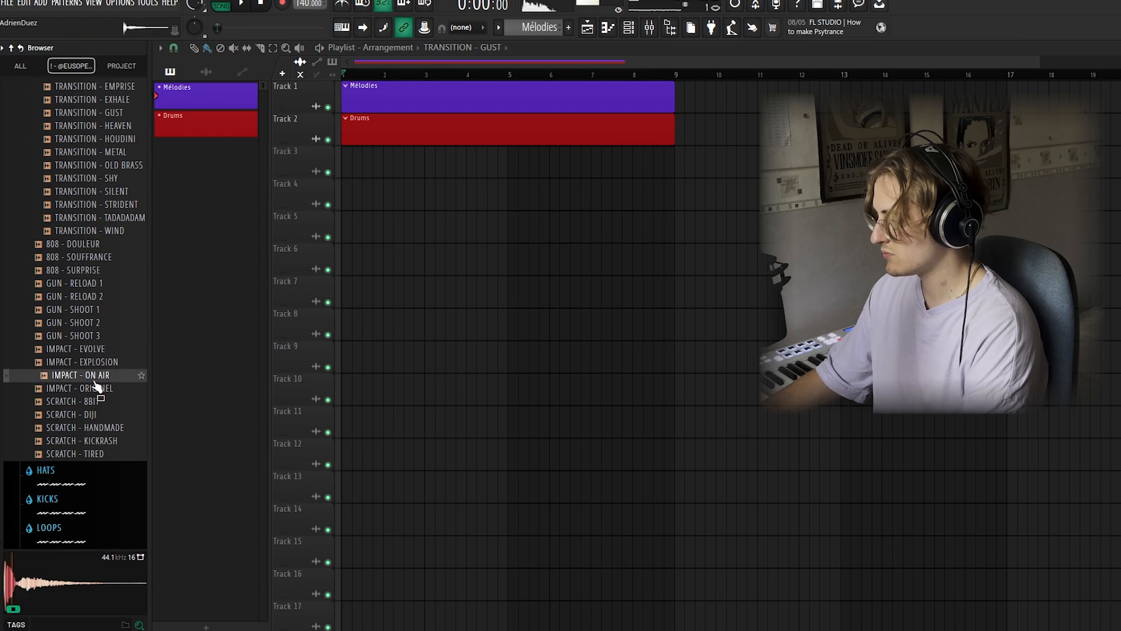
{"action": "left_click", "coordinate": [107, 428]}
Step: Open the HATS folder and audition the hi-hats KISS, BEATLES and SMITHS and the open-hat ARCTIC MONKEYS
{"action": "left_click", "coordinate": [110, 472]}
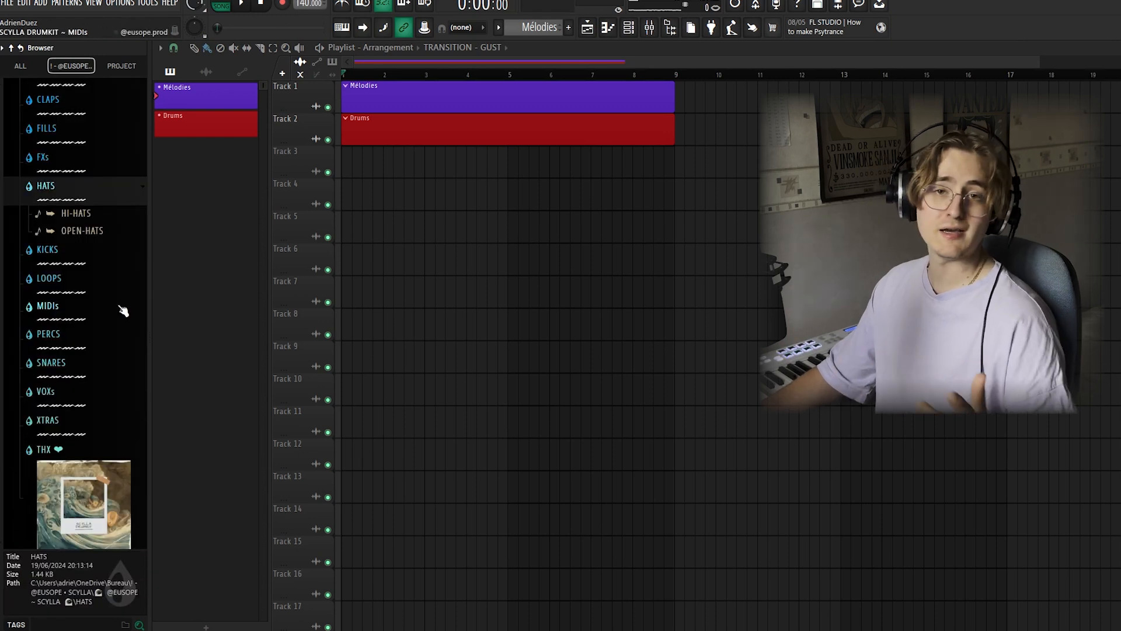
{"action": "left_click", "coordinate": [104, 215]}
{"action": "left_click", "coordinate": [100, 267]}
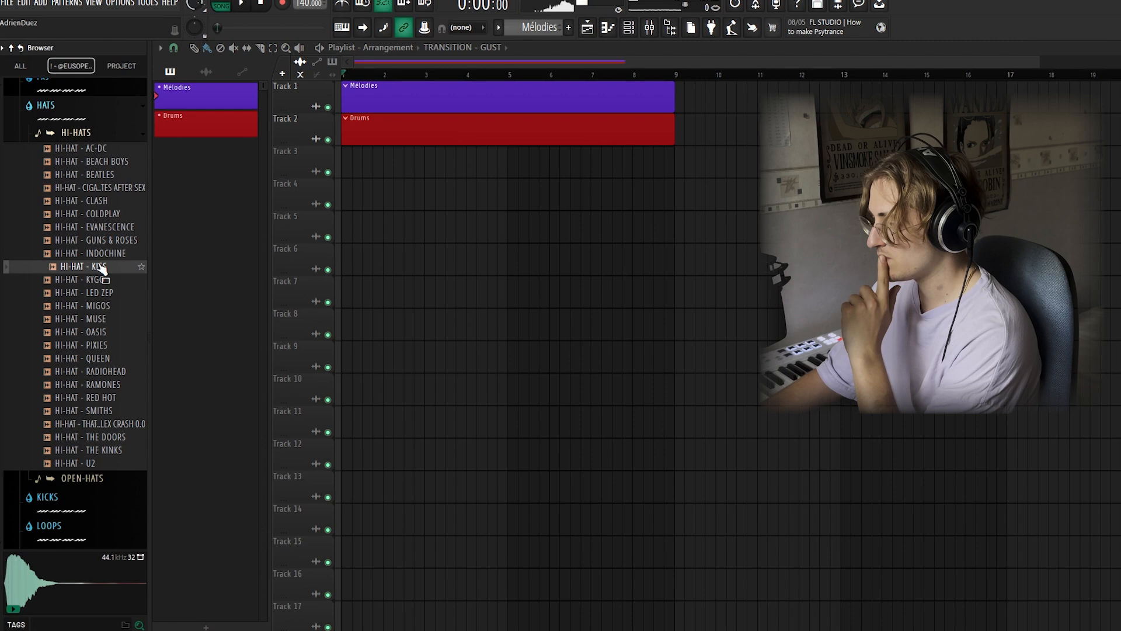
{"action": "left_click", "coordinate": [101, 175]}
{"action": "left_click", "coordinate": [92, 411]}
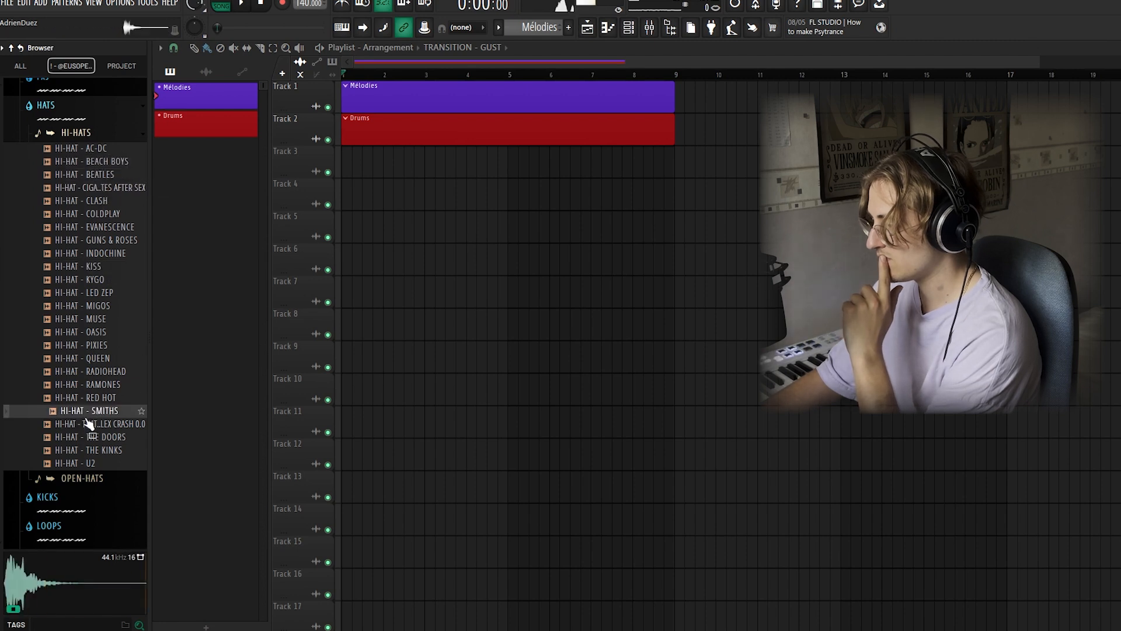
{"action": "left_click", "coordinate": [81, 478]}
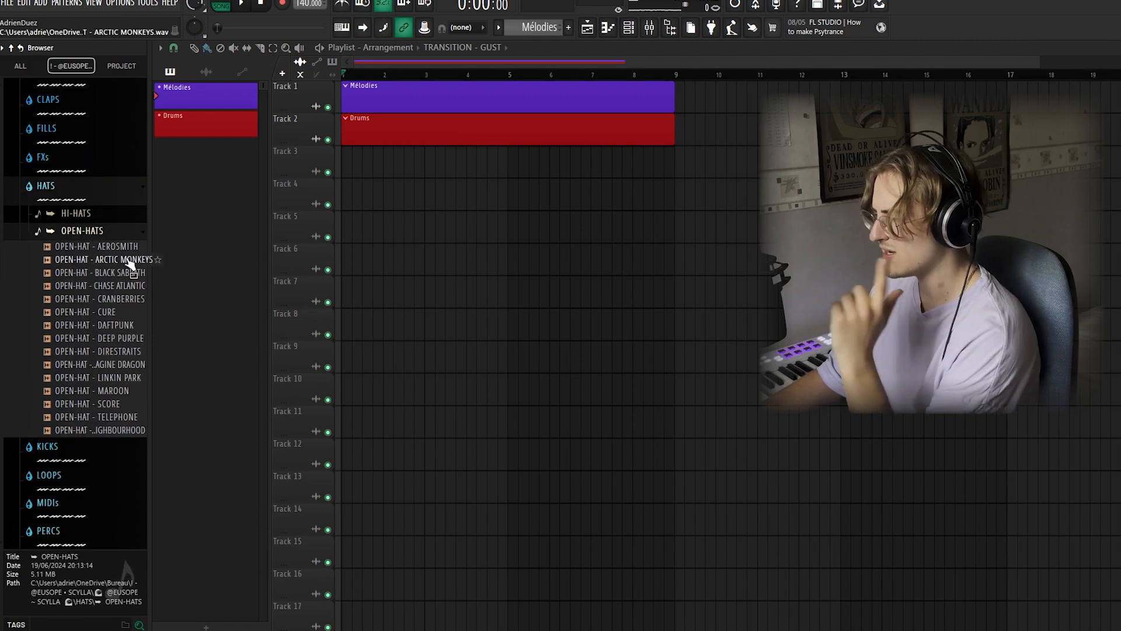
{"action": "left_click", "coordinate": [124, 263]}
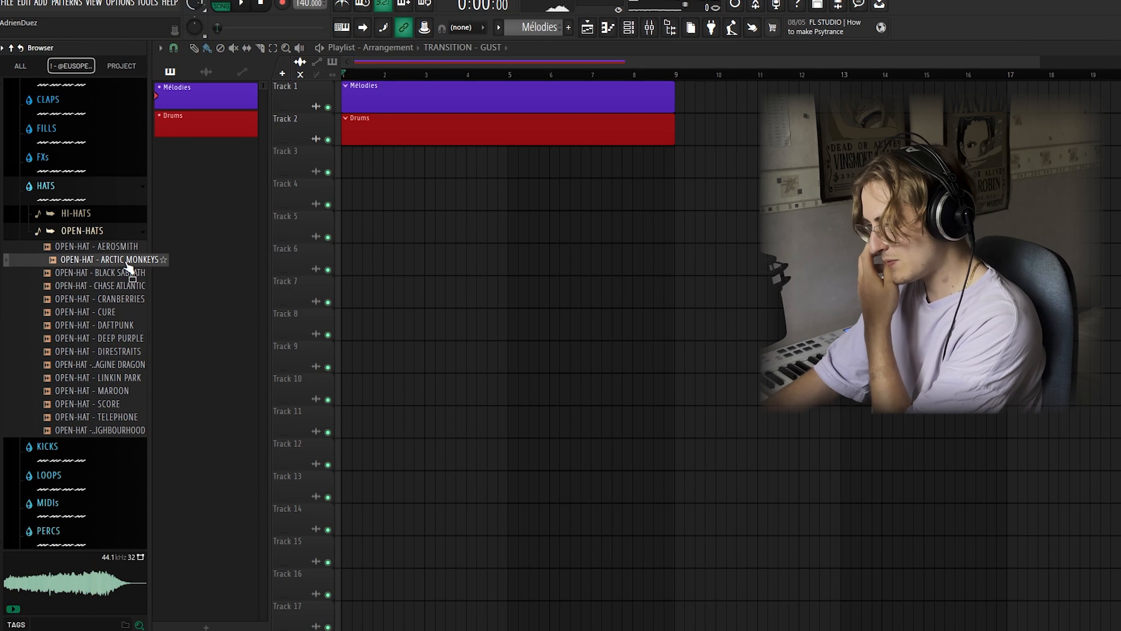
Step: Audition the open-hats DAFTPUNK, IMAGINE DRAGON, SCORE, NEIGHBOURHOOD and LINKIN PARK in the OPEN-HATS folder
{"action": "left_click", "coordinate": [111, 325]}
{"action": "left_click", "coordinate": [113, 364]}
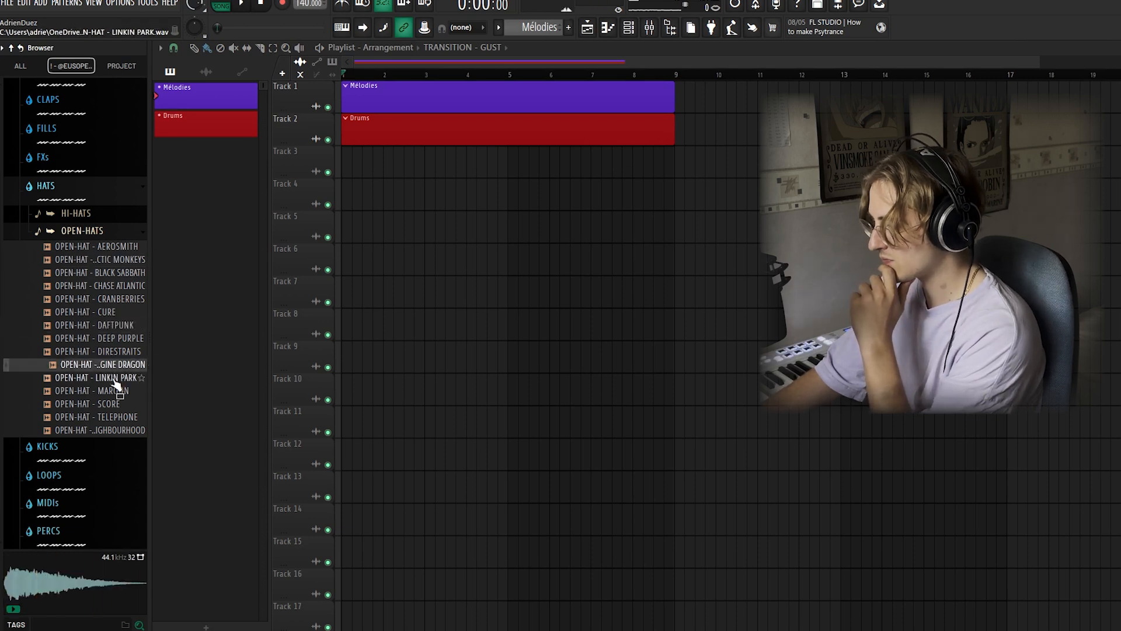
{"action": "left_click", "coordinate": [116, 403]}
{"action": "left_click", "coordinate": [117, 430]}
{"action": "left_click", "coordinate": [117, 377]}
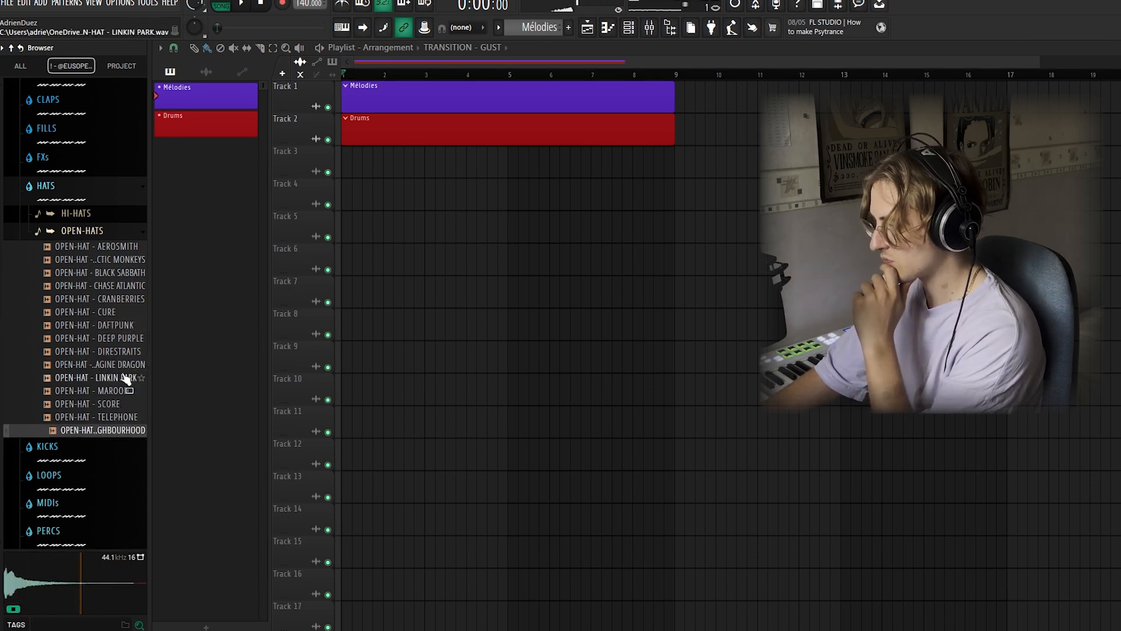
{"action": "left_click", "coordinate": [117, 266]}
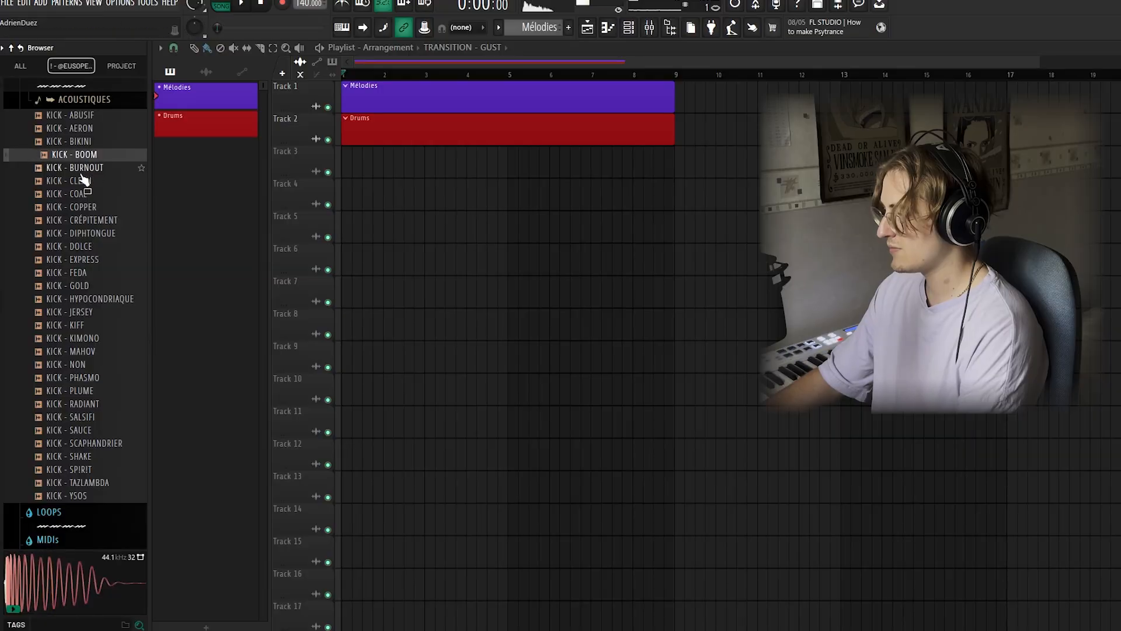
Step: Audition the kicks CRÉPITEMENT, DOLCE, SALSIFI and SCAPHANDRIER, plus LAYER in the ACOUSTIQUES subfolder, and close the KICKS folder
{"action": "left_click", "coordinate": [53, 220]}
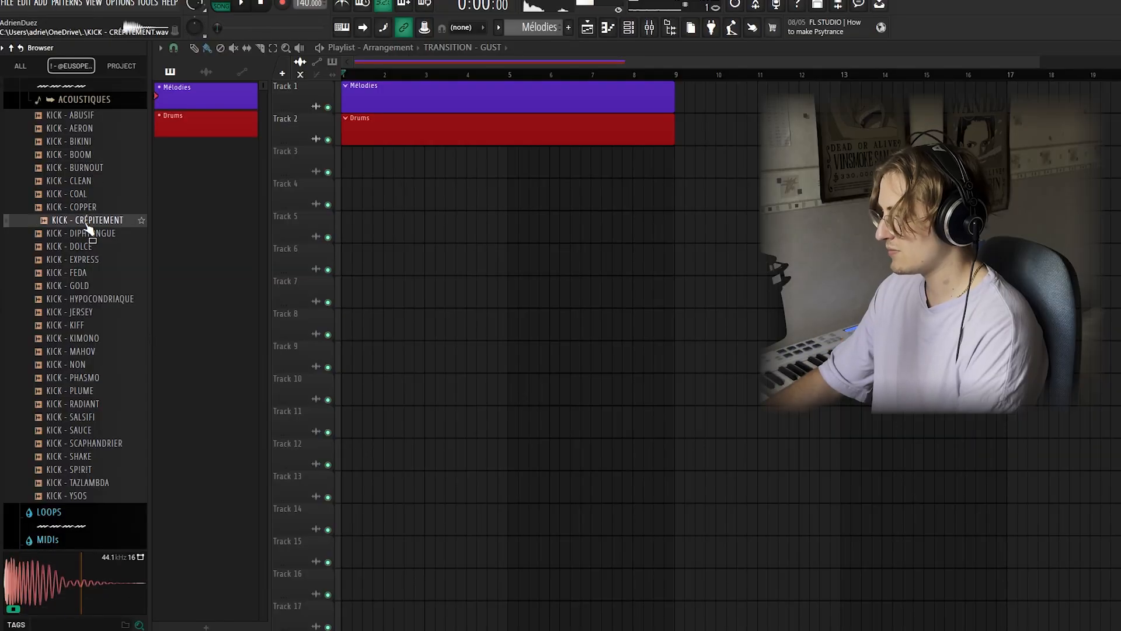
{"action": "left_click", "coordinate": [93, 246]}
{"action": "left_click", "coordinate": [93, 416]}
{"action": "left_click", "coordinate": [96, 442]}
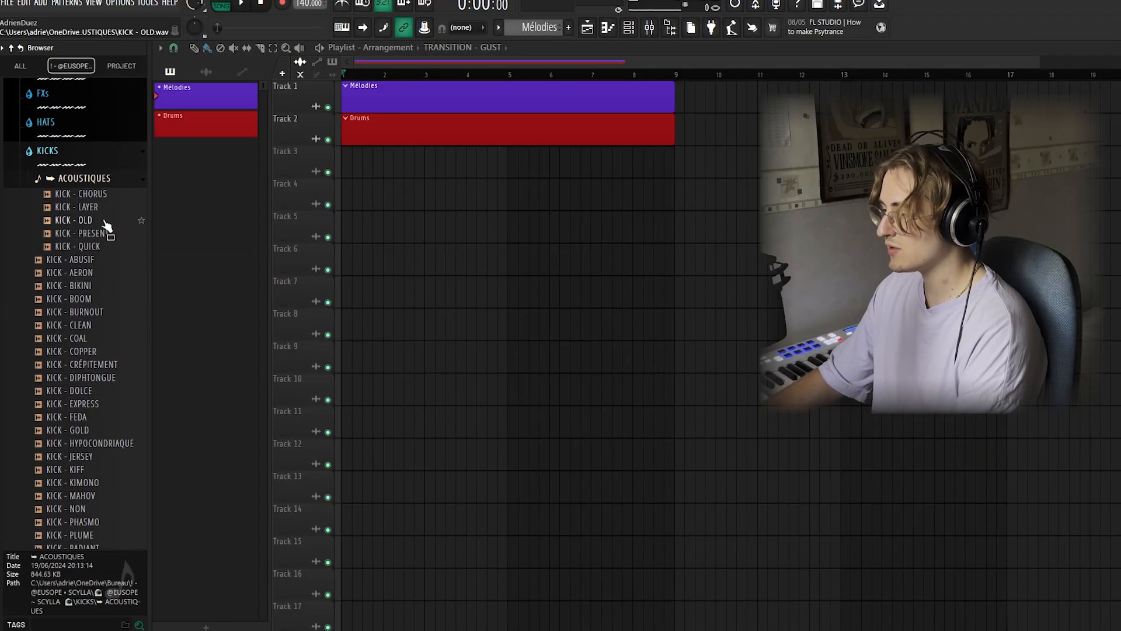
{"action": "left_click", "coordinate": [109, 211]}
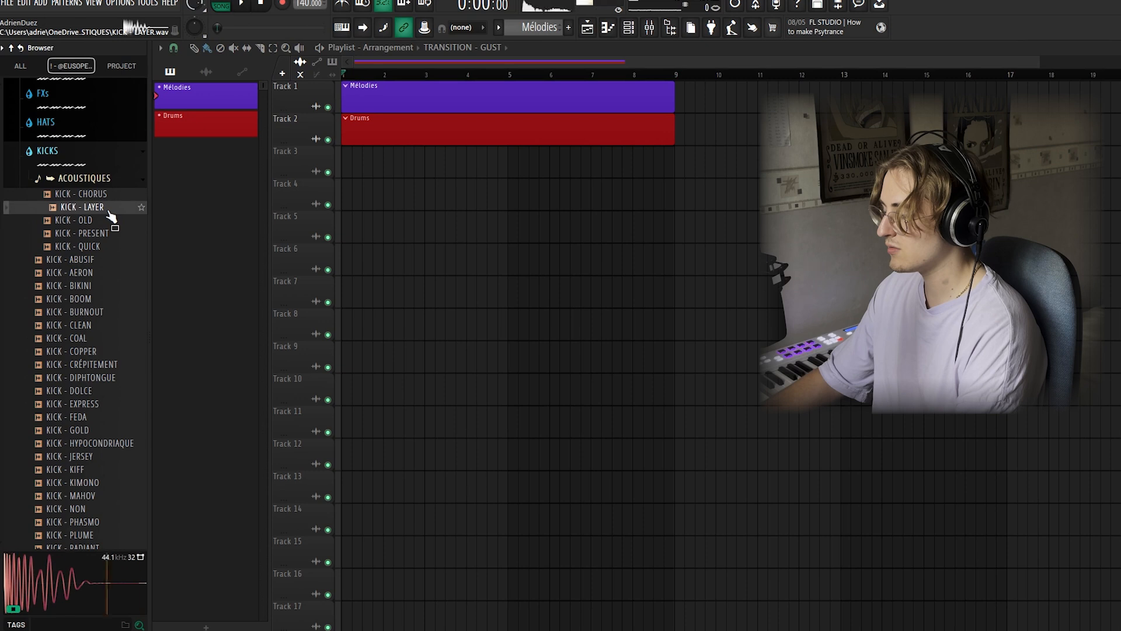
{"action": "left_click", "coordinate": [79, 149]}
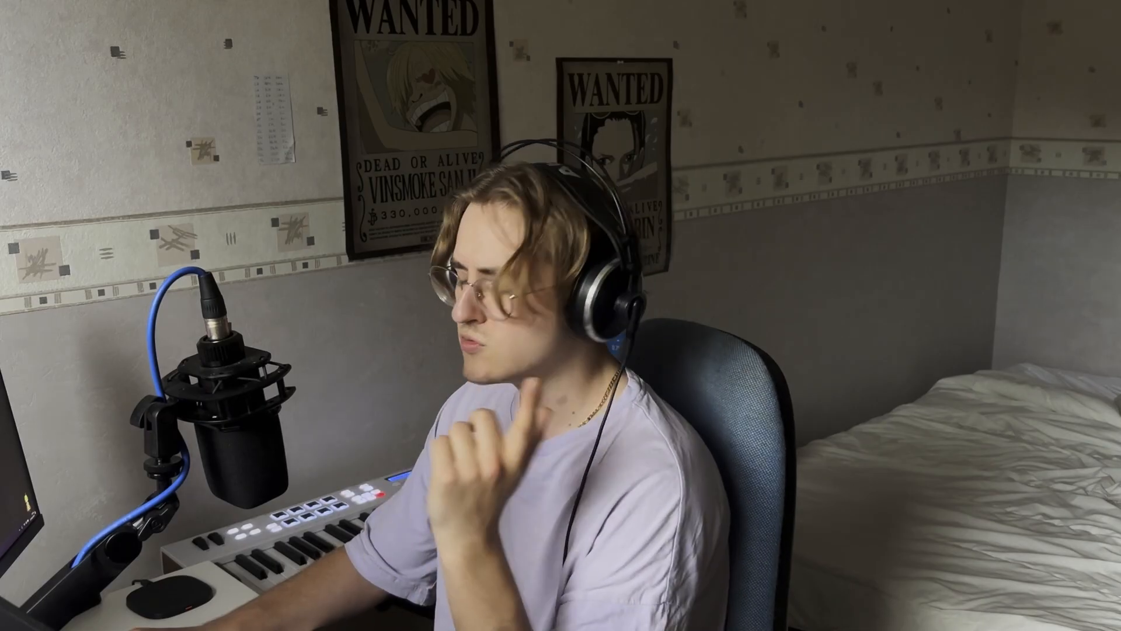
Step: Audition the SYNTH and TOGETHER melody loops in the BONUS LOOPS subfolder of LOOPS
{"action": "left_click", "coordinate": [106, 200]}
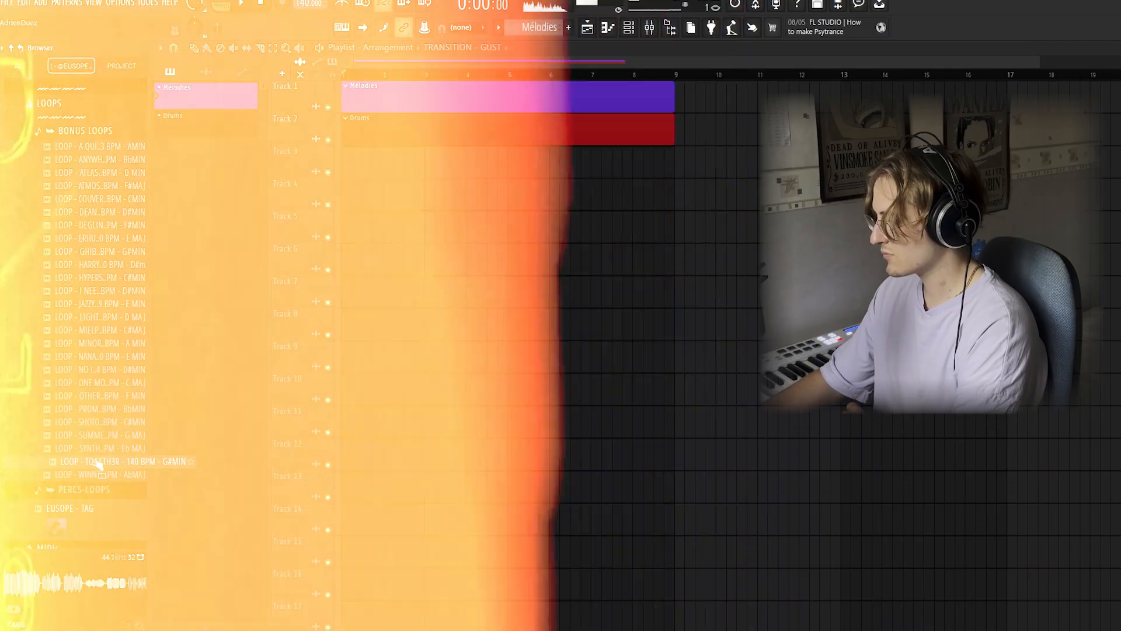
{"action": "left_click", "coordinate": [99, 448]}
{"action": "left_click", "coordinate": [100, 461]}
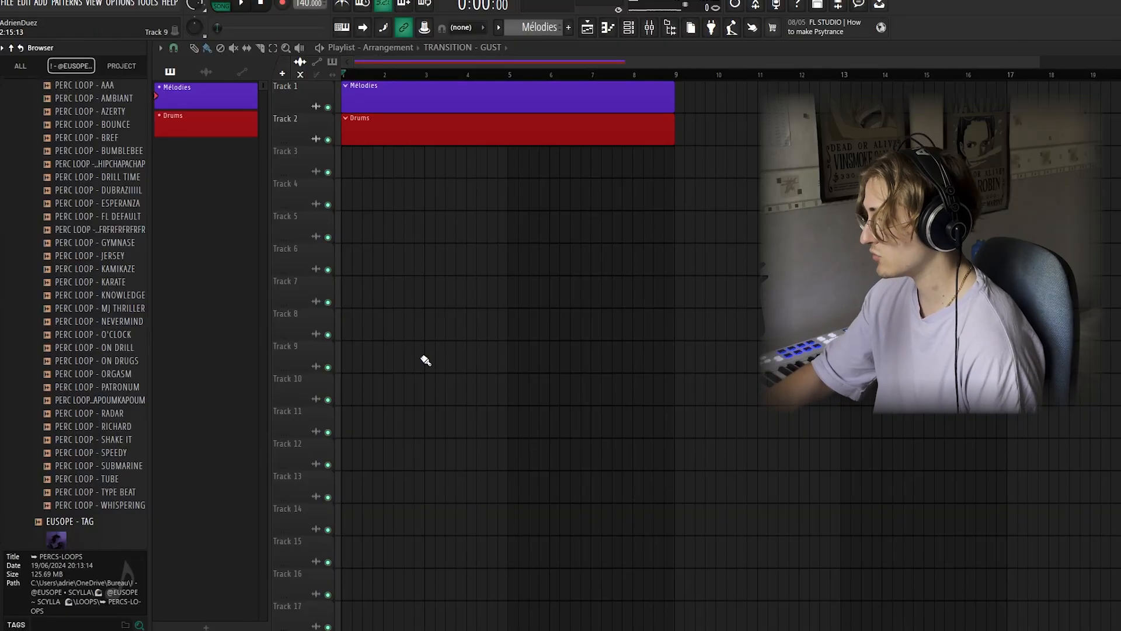
Step: Audition the percussion loops AAA, AMBIANT, ORGASM and WHISPERING, and close the PERCS-LOOPS subfolder
{"action": "left_click", "coordinate": [122, 168]}
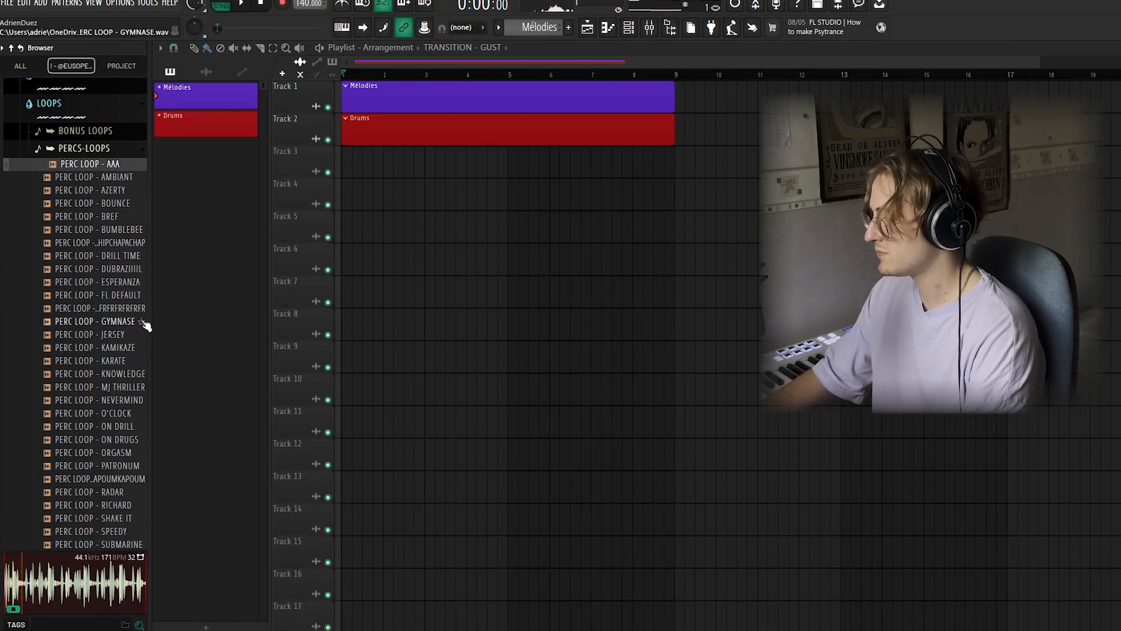
{"action": "key", "text": "Down"}
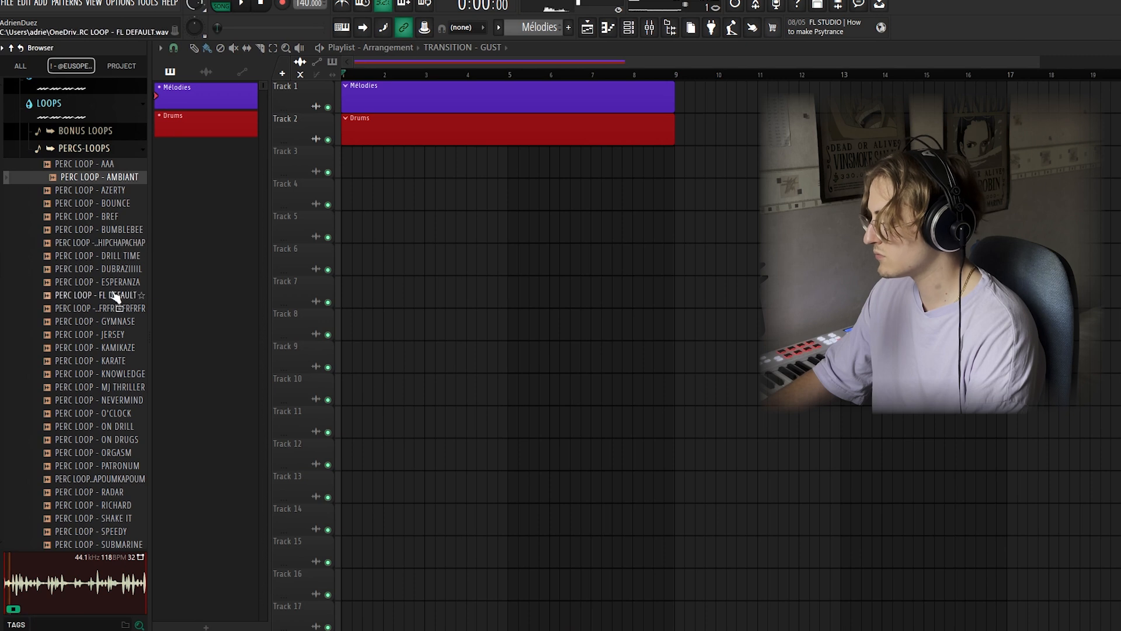
{"action": "left_click", "coordinate": [132, 377]}
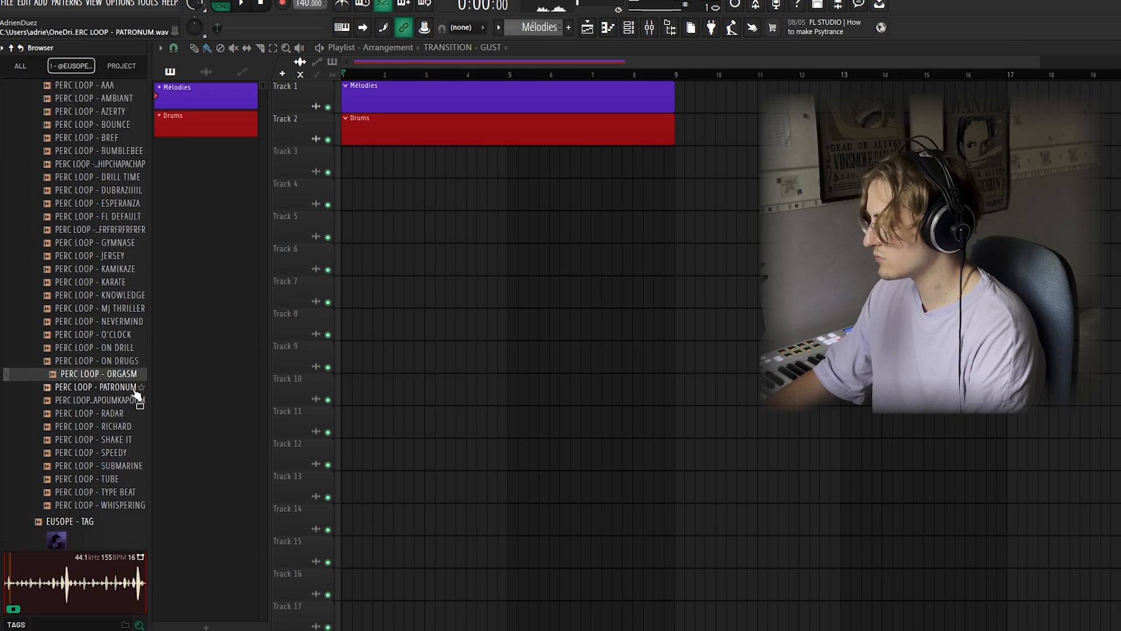
{"action": "left_click", "coordinate": [105, 505]}
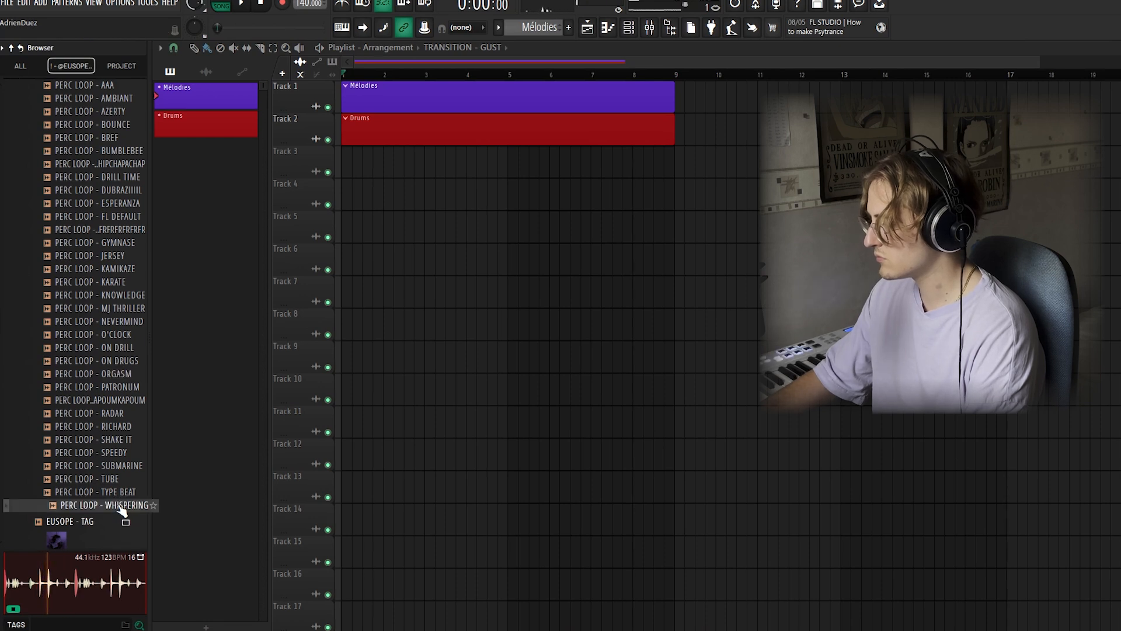
{"action": "scroll", "coordinate": [113, 425], "scroll_direction": "up", "scroll_amount": 5}
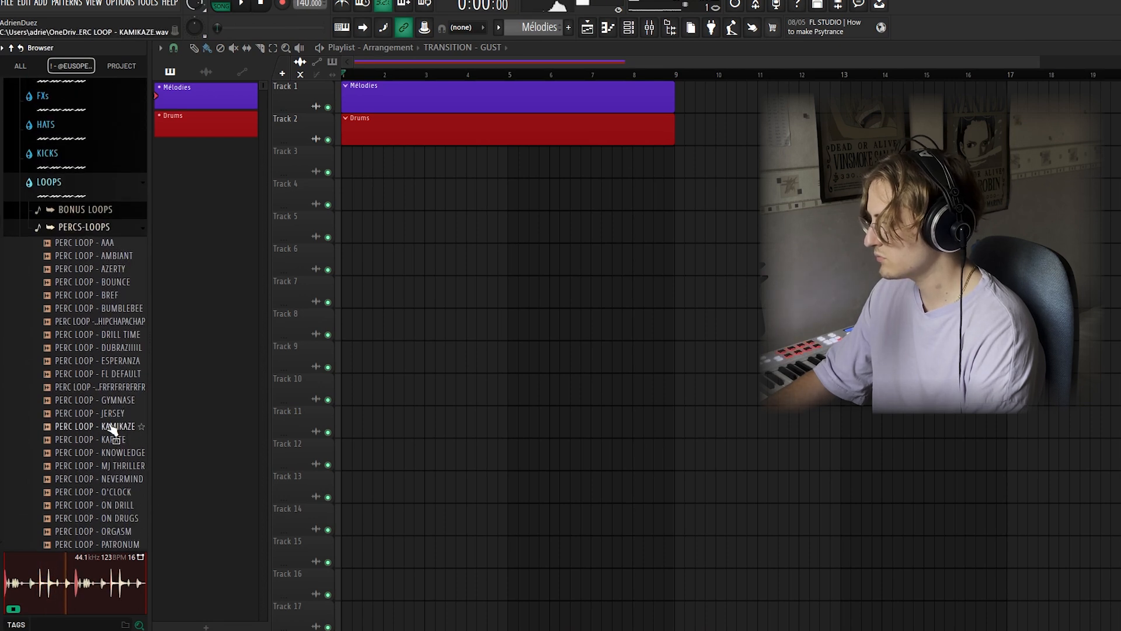
{"action": "left_click", "coordinate": [98, 232]}
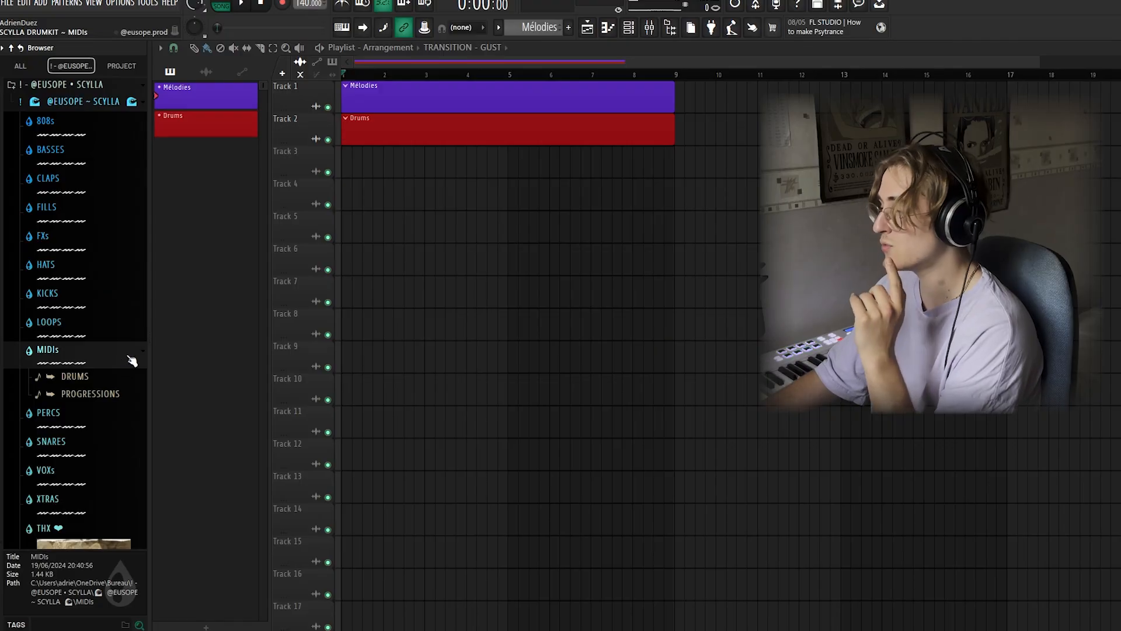
Step: Browse the DRUMS and PROGRESSIONS subfolders of the MIDIs folder
{"action": "left_click", "coordinate": [97, 376]}
{"action": "left_click", "coordinate": [93, 366]}
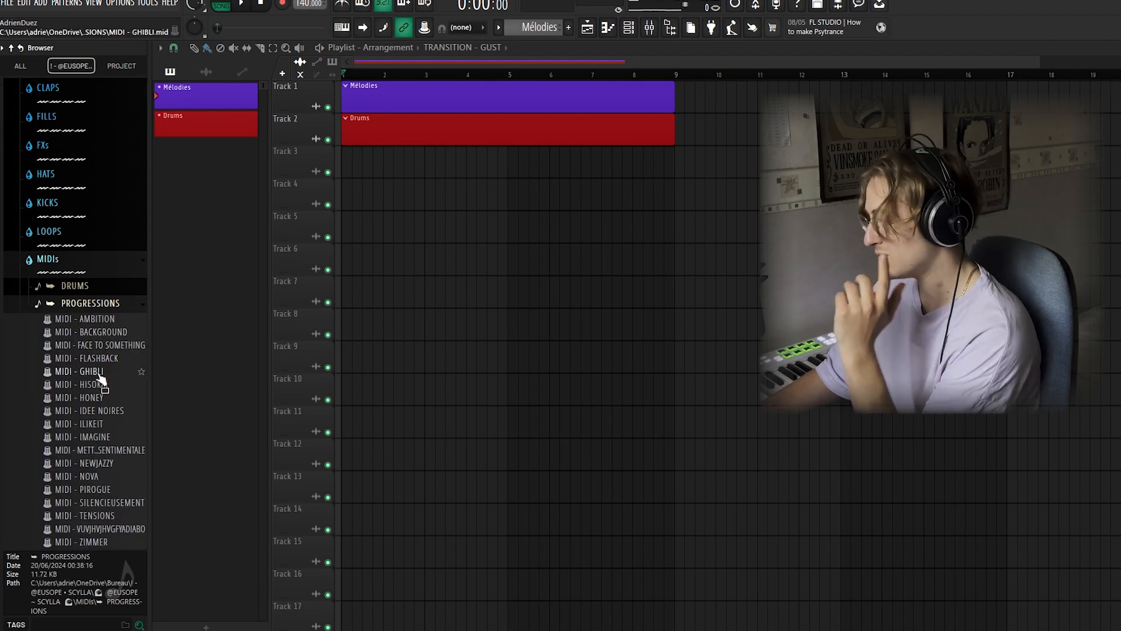
{"action": "scroll", "coordinate": [101, 379], "scroll_direction": "down", "scroll_amount": 2}
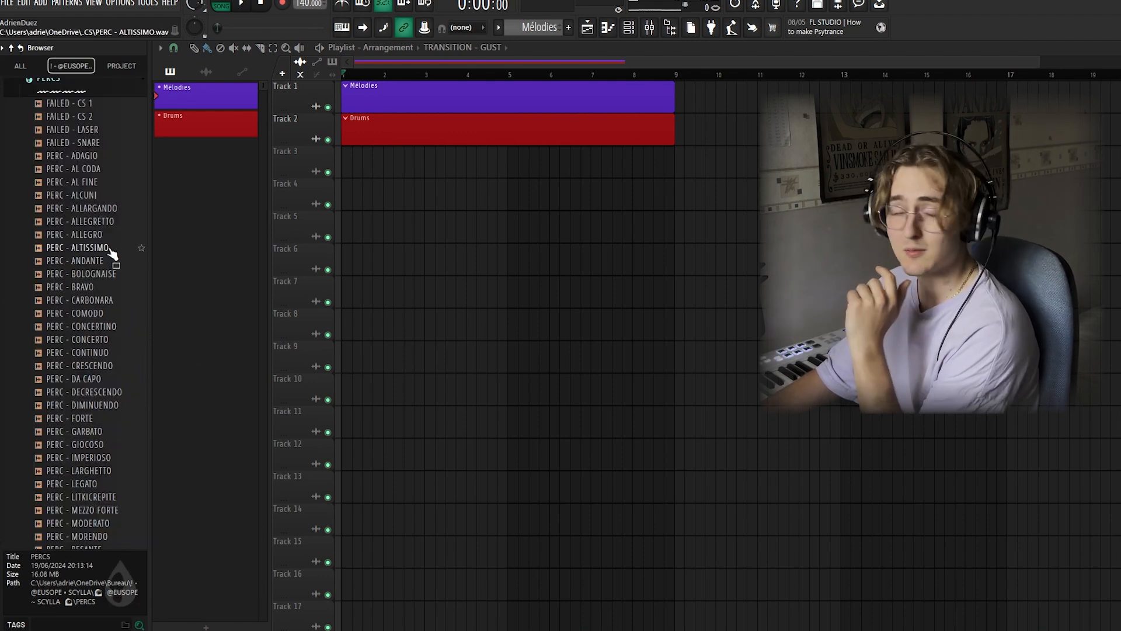
Step: Look through the PERCS folder and audition the percussion samples BRAVO, COMODO, DIMINUENDO and LEGATO
{"action": "scroll", "coordinate": [98, 263], "scroll_direction": "down", "scroll_amount": 9}
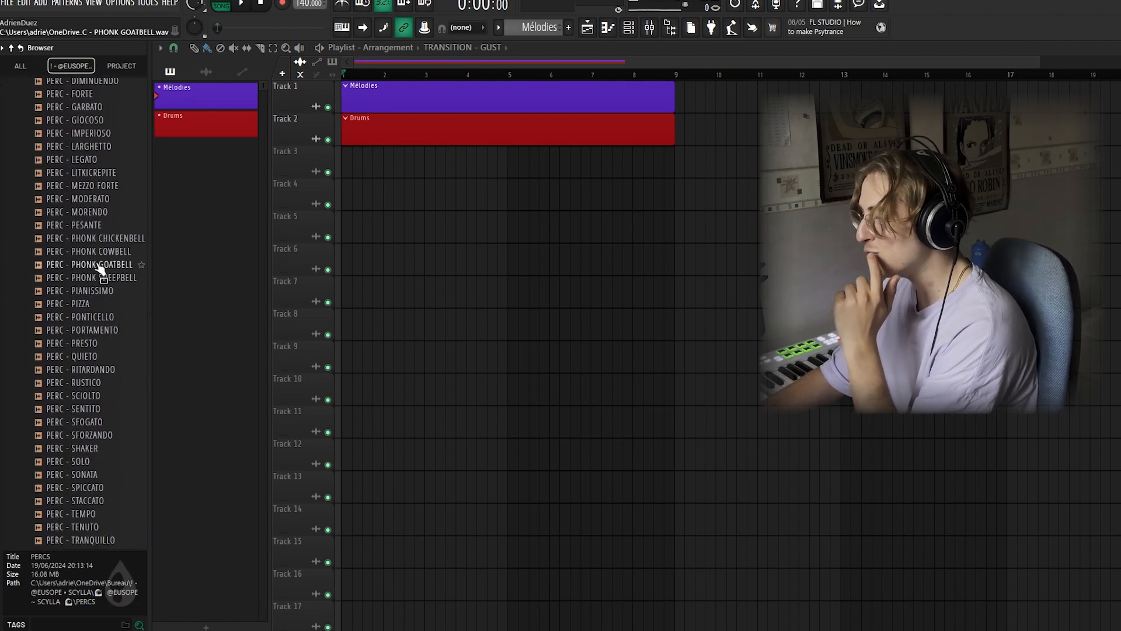
{"action": "scroll", "coordinate": [89, 240], "scroll_direction": "up", "scroll_amount": 6}
{"action": "scroll", "coordinate": [104, 238], "scroll_direction": "up", "scroll_amount": 3}
{"action": "left_click", "coordinate": [99, 209]}
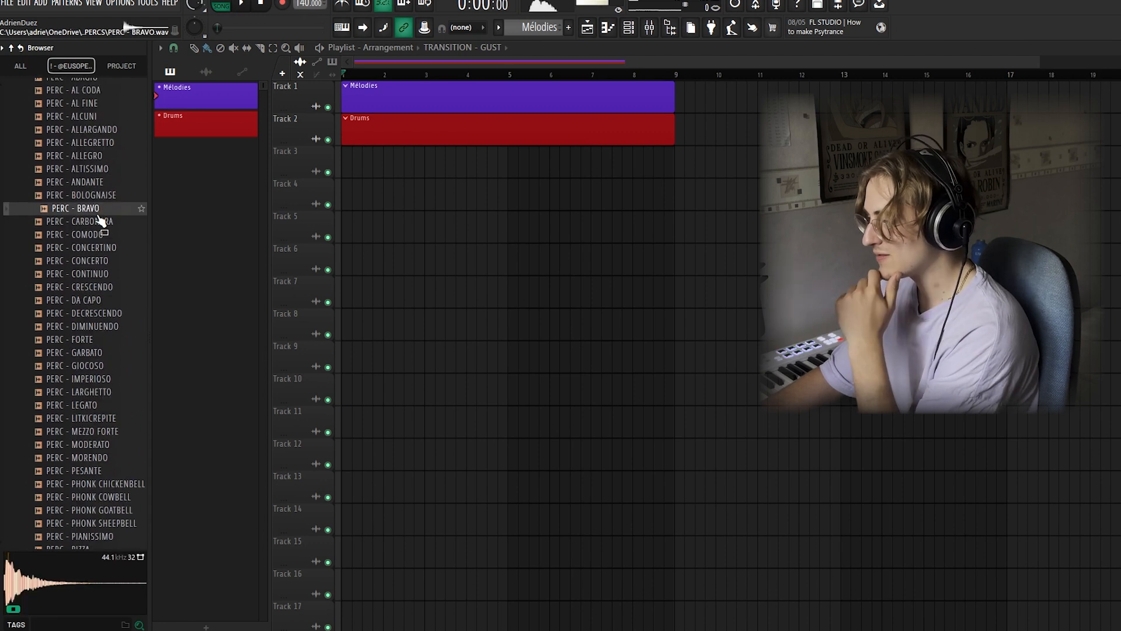
{"action": "left_click", "coordinate": [100, 237]}
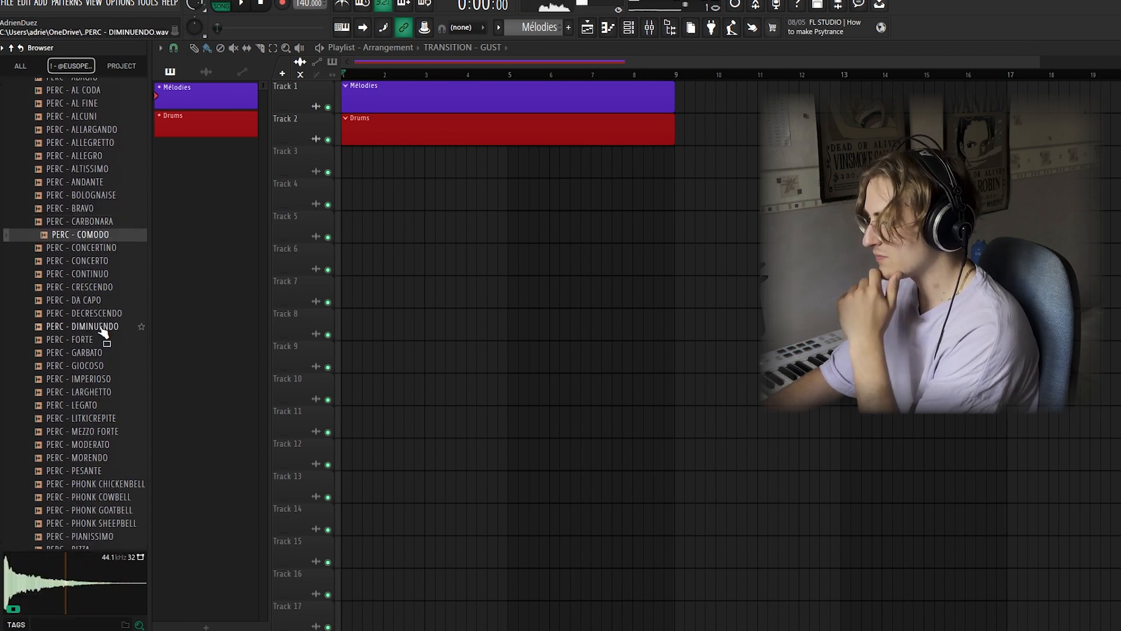
{"action": "left_click", "coordinate": [79, 325]}
{"action": "left_click", "coordinate": [92, 404]}
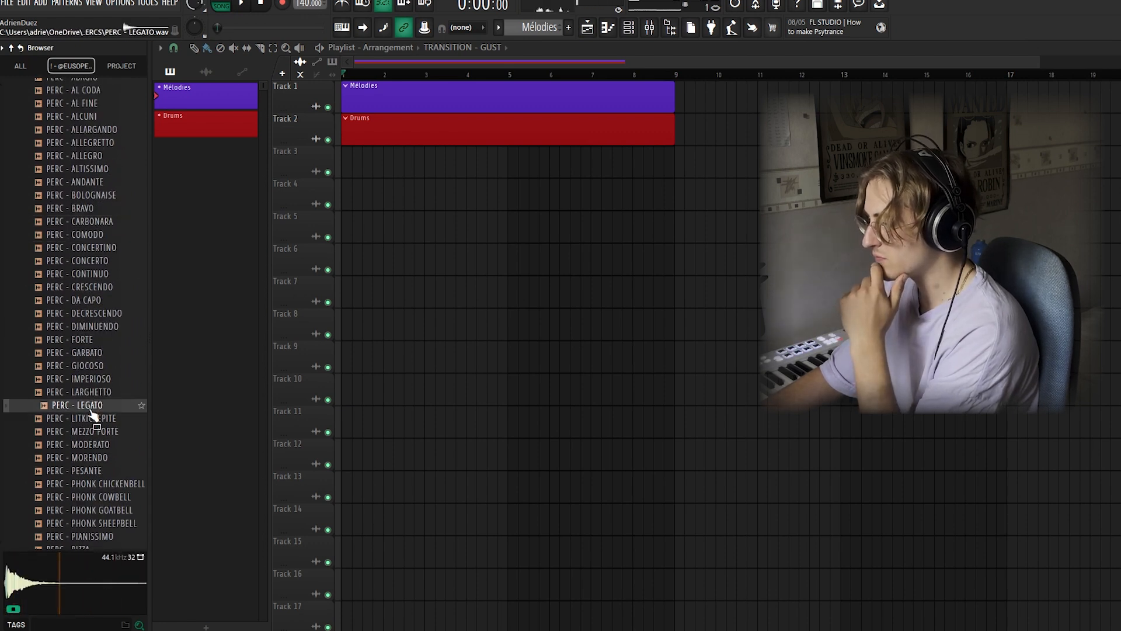
Step: Audition the percussion samples PESANTE, PONTICELLO, SFOGATO, STACCATO, TRANQUILLO and VIVACISSIMO further down the PERCS folder
{"action": "left_click", "coordinate": [77, 471]}
{"action": "scroll", "coordinate": [87, 484], "scroll_direction": "down", "scroll_amount": 2}
{"action": "left_click", "coordinate": [87, 484]}
{"action": "scroll", "coordinate": [88, 467], "scroll_direction": "down", "scroll_amount": 3}
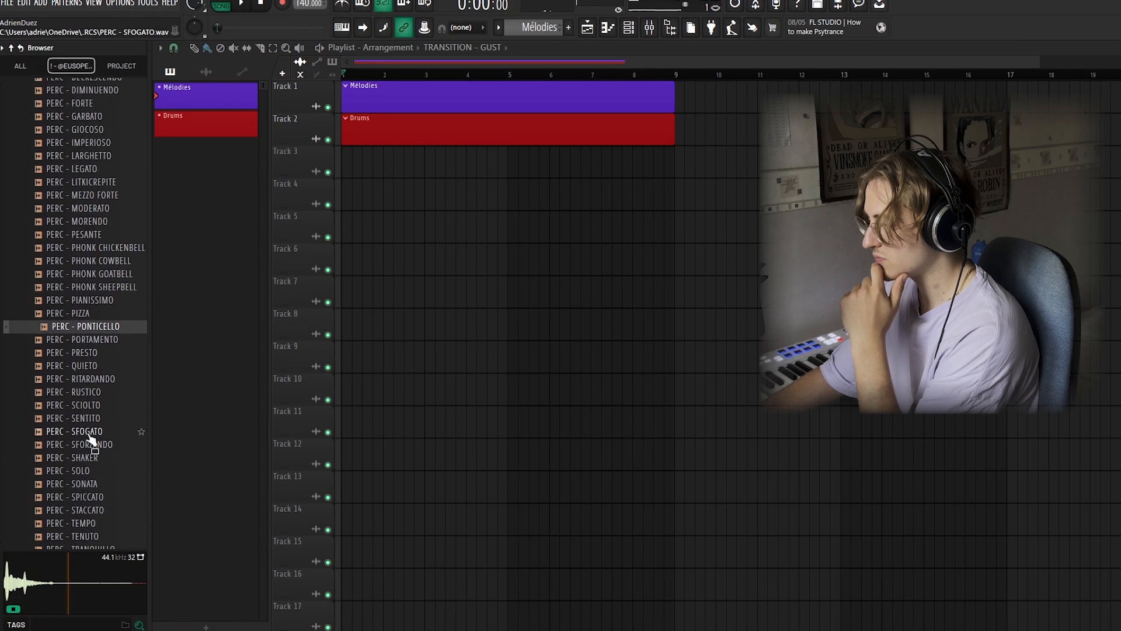
{"action": "left_click", "coordinate": [89, 433]}
{"action": "left_click", "coordinate": [86, 508]}
{"action": "scroll", "coordinate": [91, 485], "scroll_direction": "down", "scroll_amount": 3}
{"action": "left_click", "coordinate": [95, 473]}
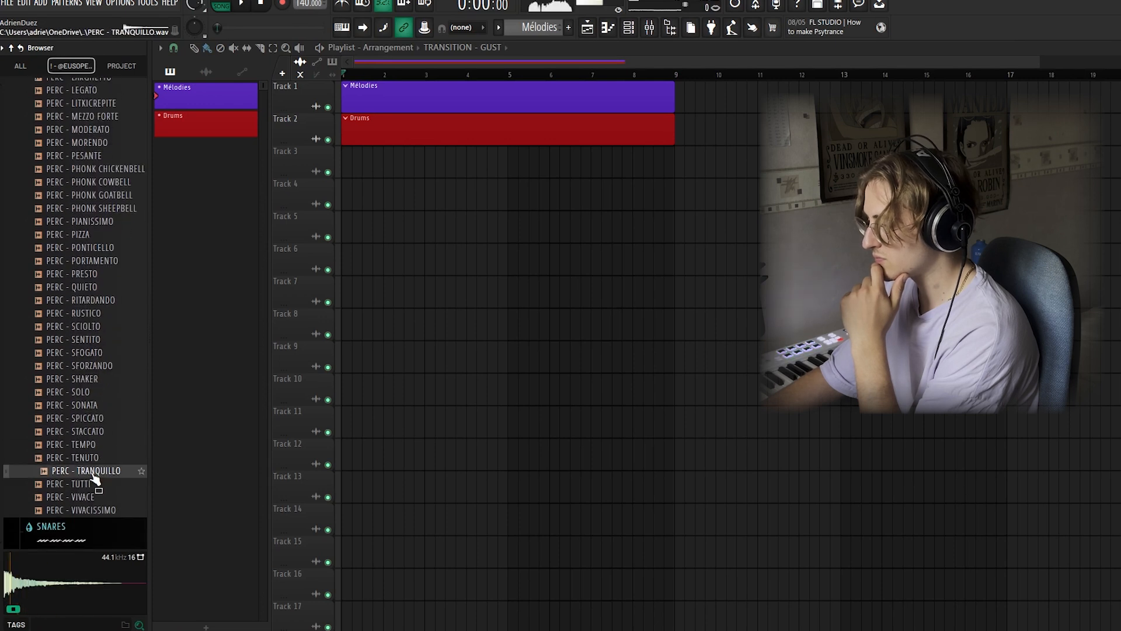
{"action": "left_click", "coordinate": [95, 509]}
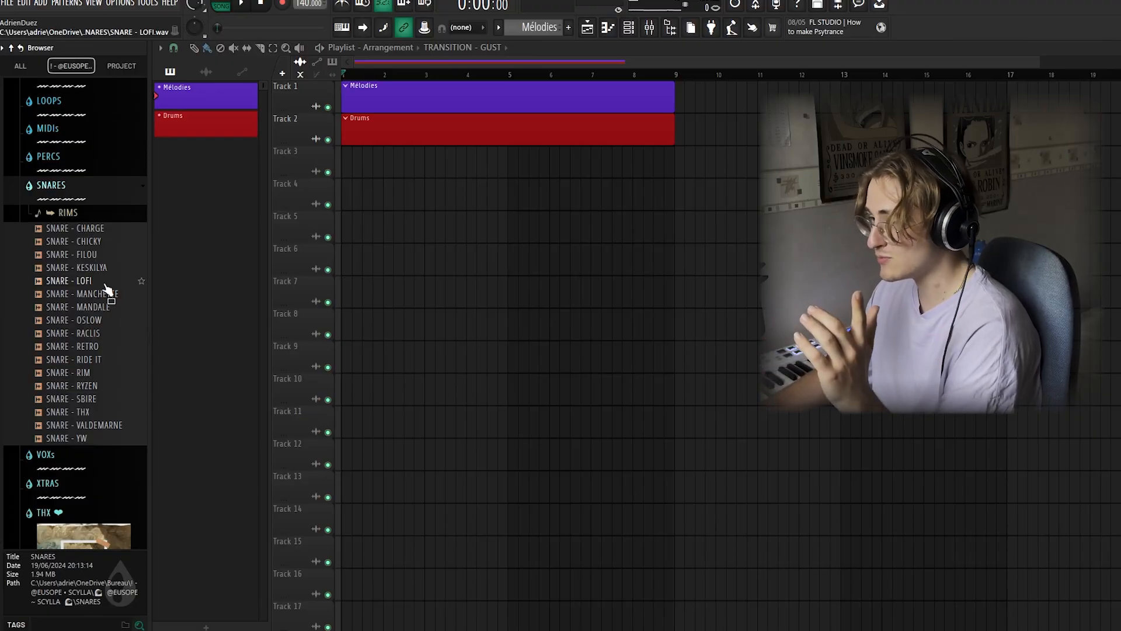
Step: Audition the snares LOFI and VALDEMARNE, plus the rims EXPECTO PATRONUM and RIDICULUCE in the SNARES folder
{"action": "left_click", "coordinate": [106, 283]}
{"action": "left_click", "coordinate": [88, 424]}
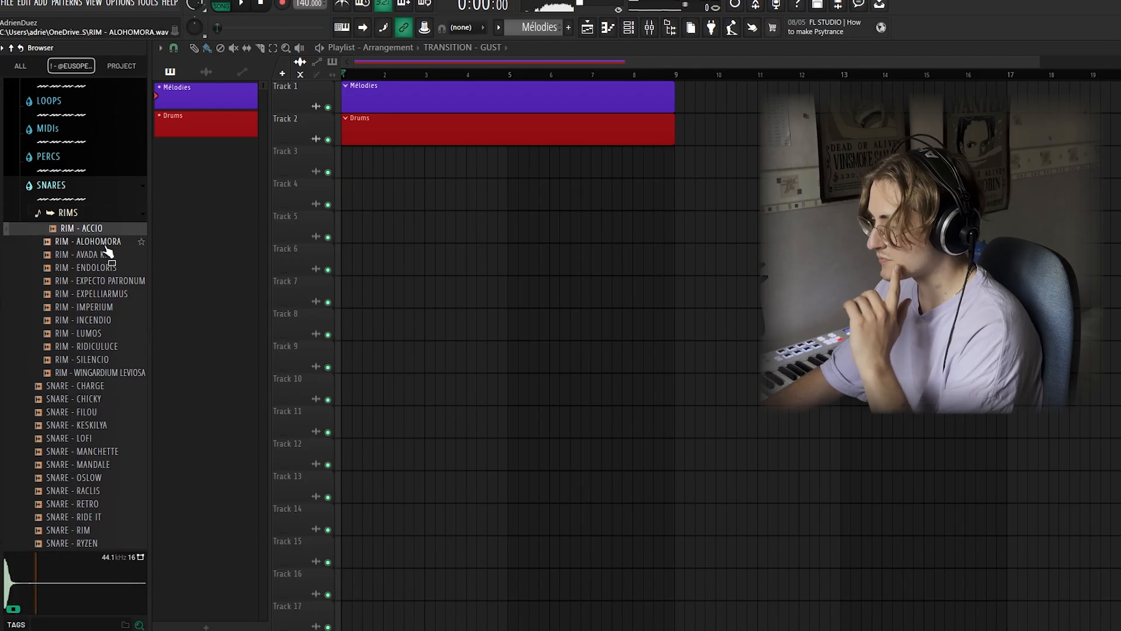
{"action": "left_click", "coordinate": [102, 282]}
{"action": "left_click", "coordinate": [96, 347]}
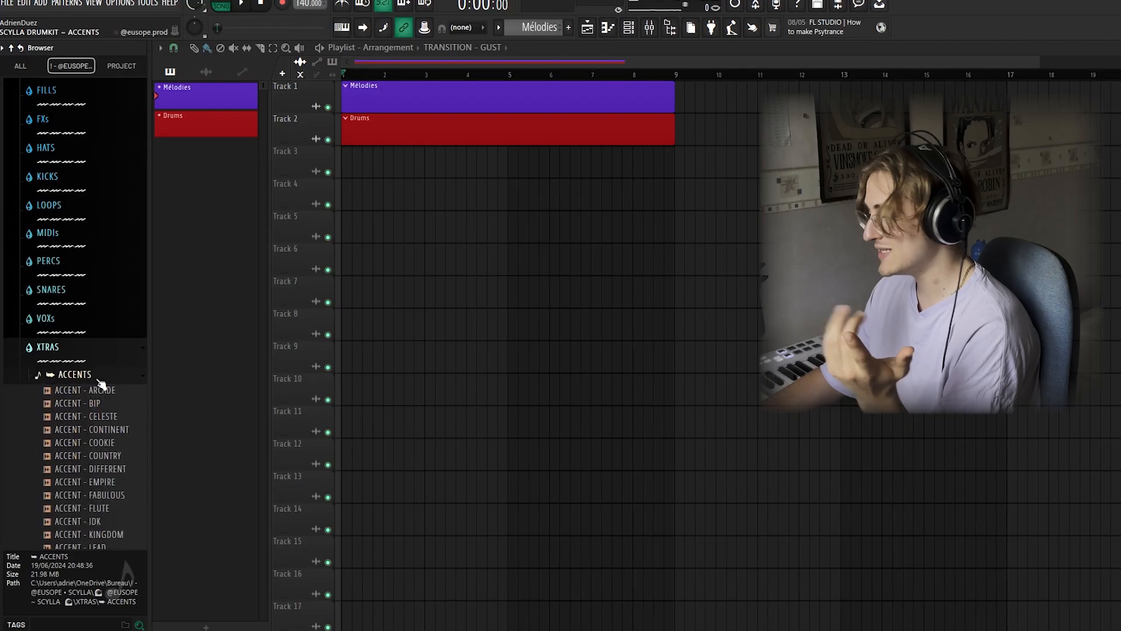
Step: Close the ACCENTS subfolder of XTRAS and open the TEXTURES subfolder
{"action": "left_click", "coordinate": [100, 375]}
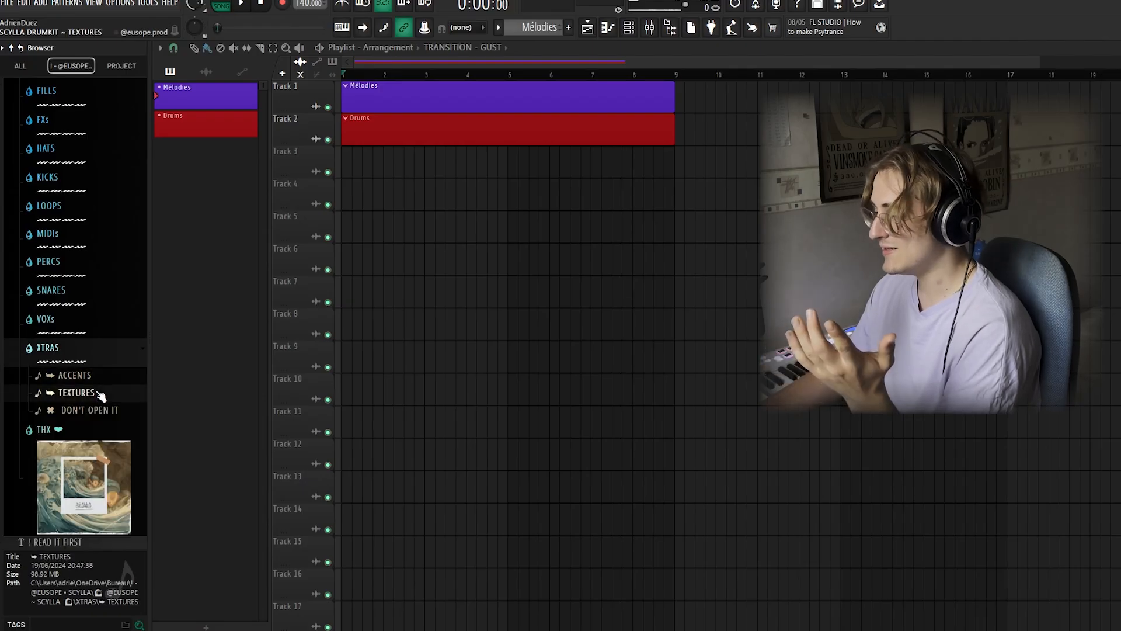
{"action": "left_click", "coordinate": [103, 390]}
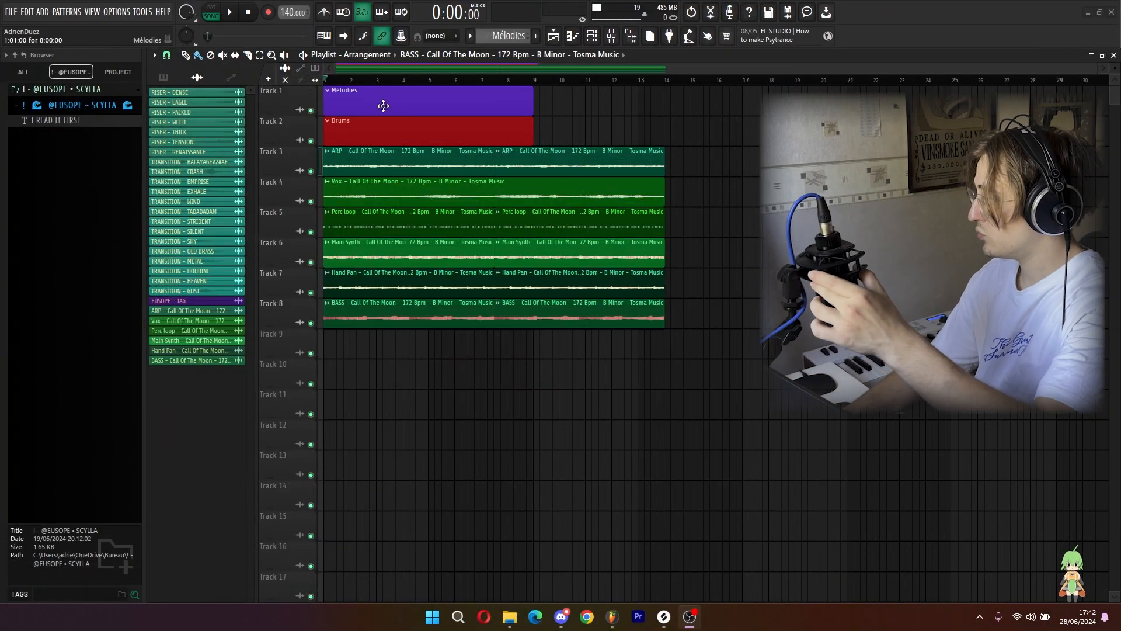
Step: Set the playlist time selection from bar 17 across the second Main Synth clip and open the channel rack
{"action": "key", "text": "space"}
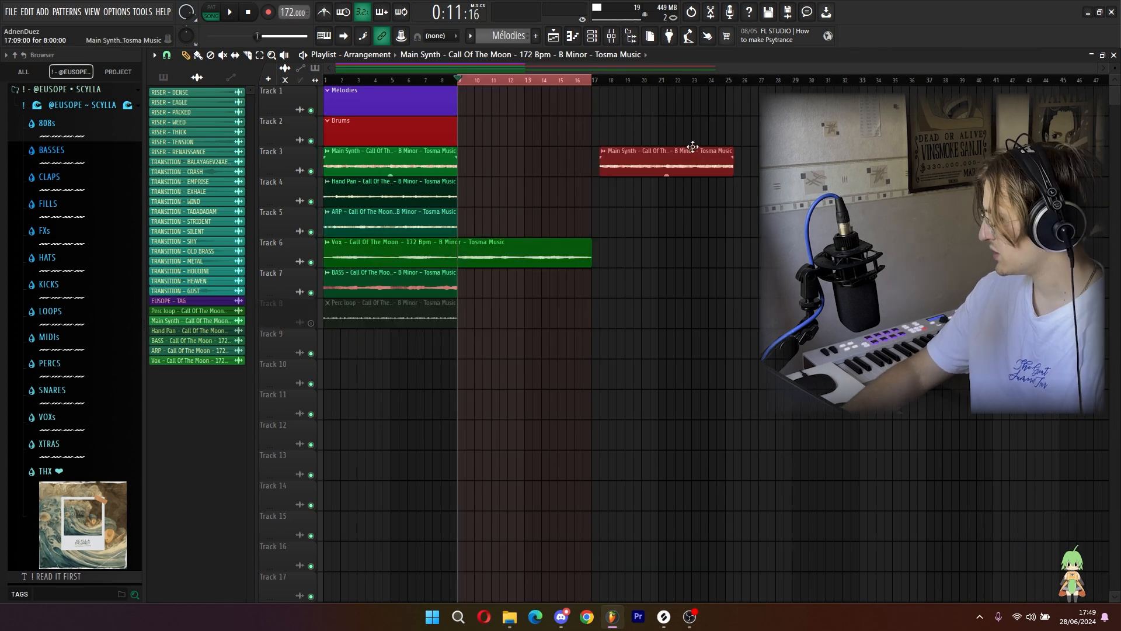
{"action": "left_click_drag", "start_coordinate": [593, 82], "coordinate": [611, 87]}
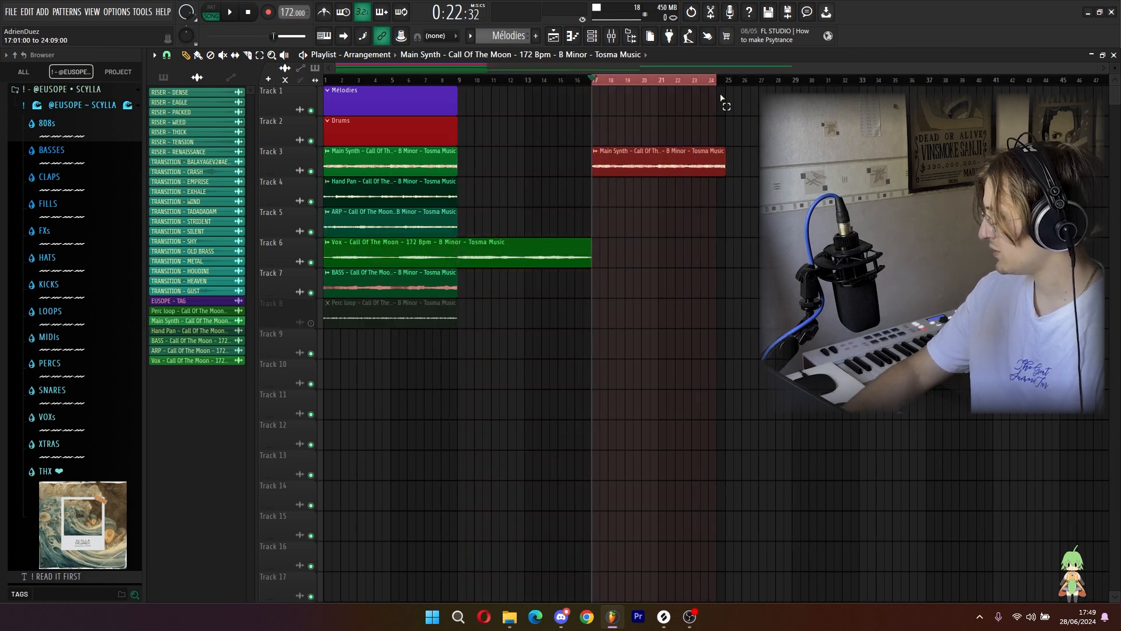
{"action": "scroll", "coordinate": [706, 125], "scroll_direction": "up", "scroll_amount": 1}
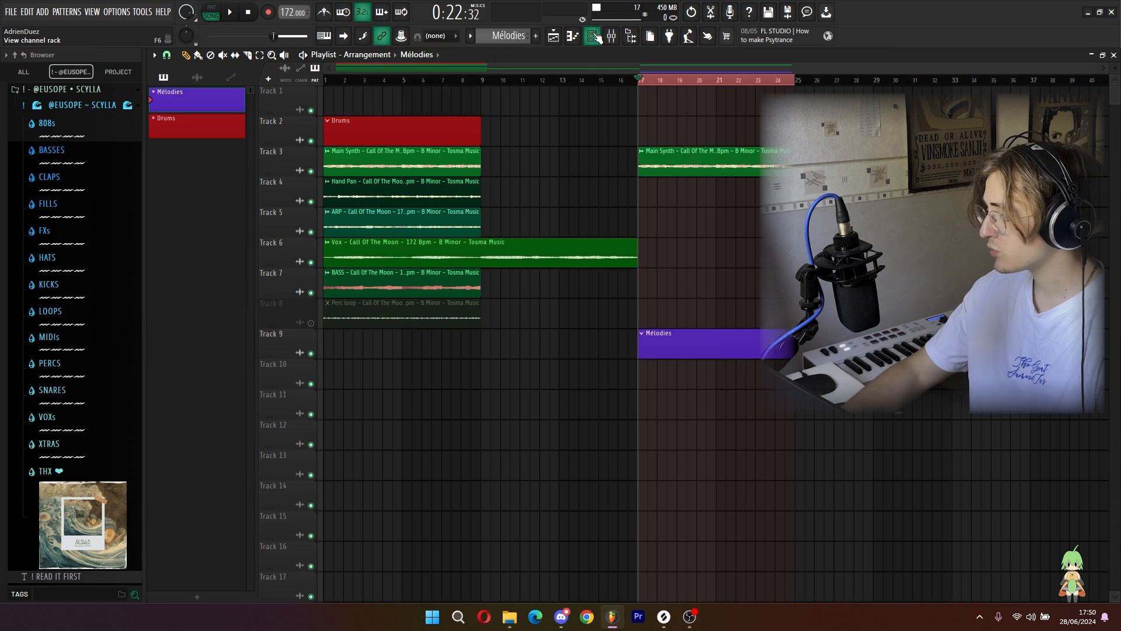
{"action": "left_click", "coordinate": [594, 36]}
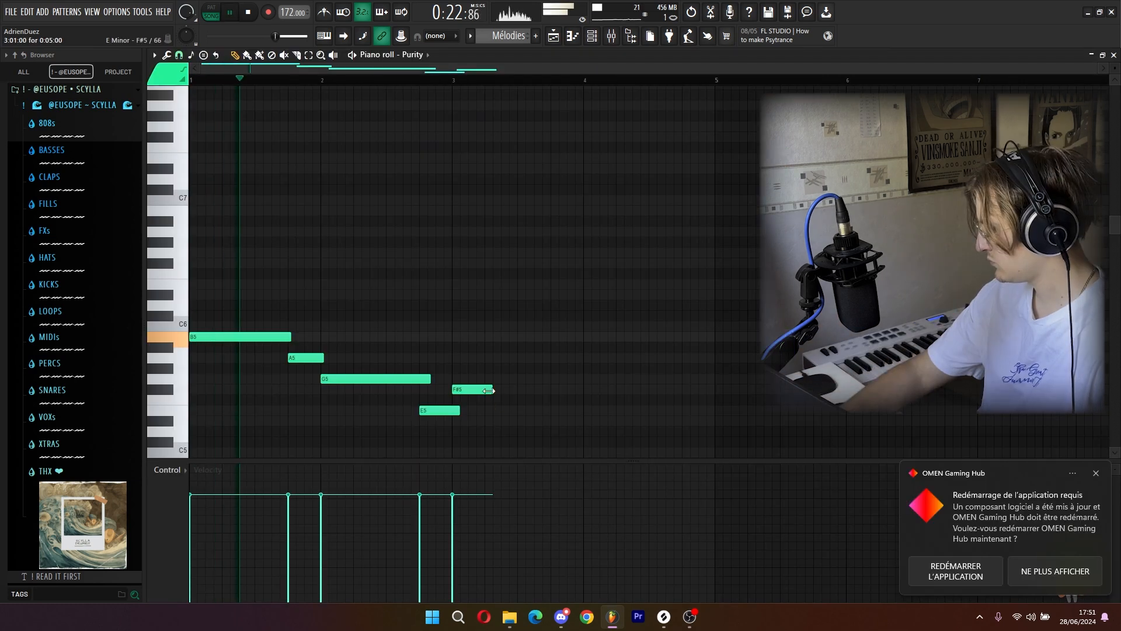
Step: In the Purity piano roll, extend the bar 3 F#5 note to bar 4 and add another F#5 in the second half of bar 4
{"action": "left_click_drag", "start_coordinate": [491, 390], "coordinate": [576, 390]}
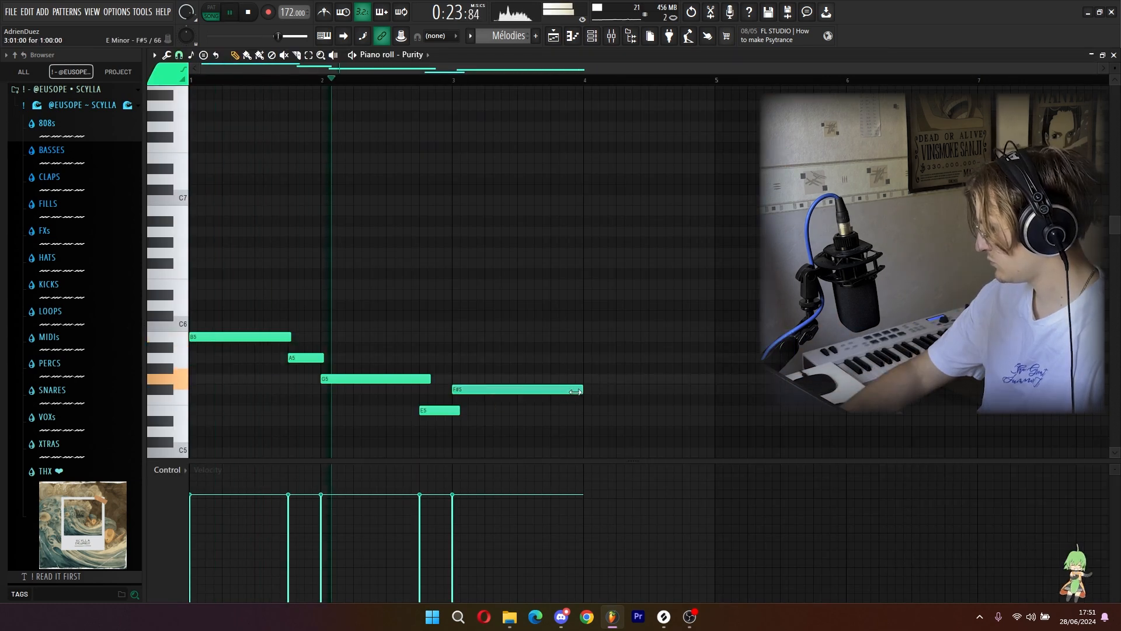
{"action": "key", "text": "space"}
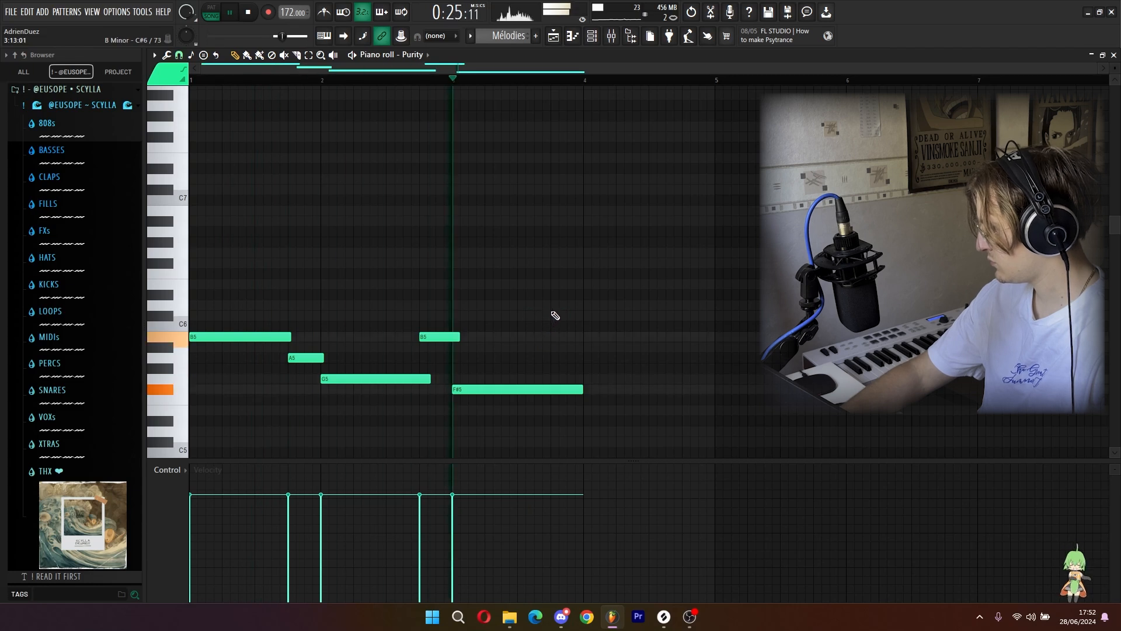
{"action": "left_click", "coordinate": [653, 389]}
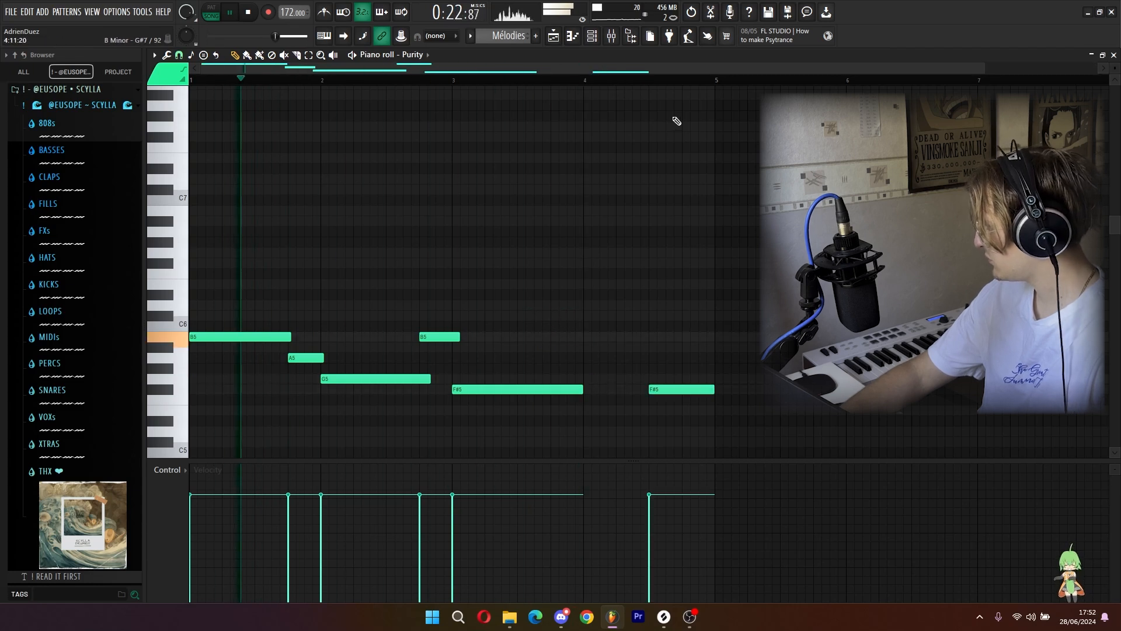
Step: Duplicate the four-bar Purity melody into bars 5 to 8 and add a short D5 note at the end of bar 4
{"action": "scroll", "coordinate": [719, 85], "scroll_direction": "down", "scroll_amount": 1}
{"action": "key", "text": "ctrl+a"}
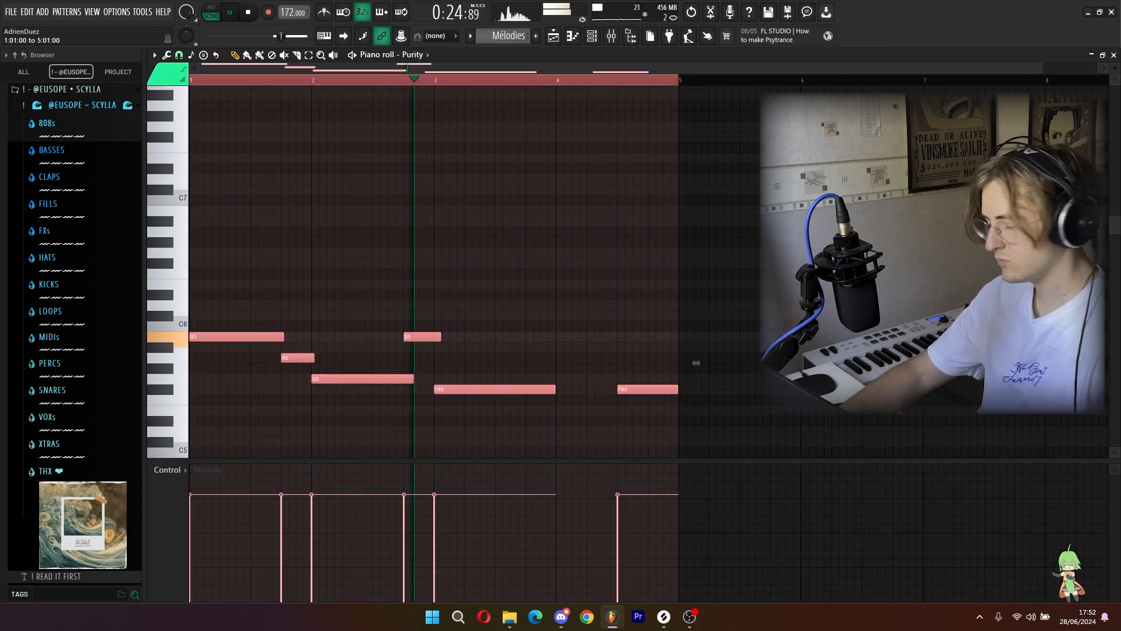
{"action": "key", "text": "ctrl+b"}
{"action": "left_click", "coordinate": [564, 237]}
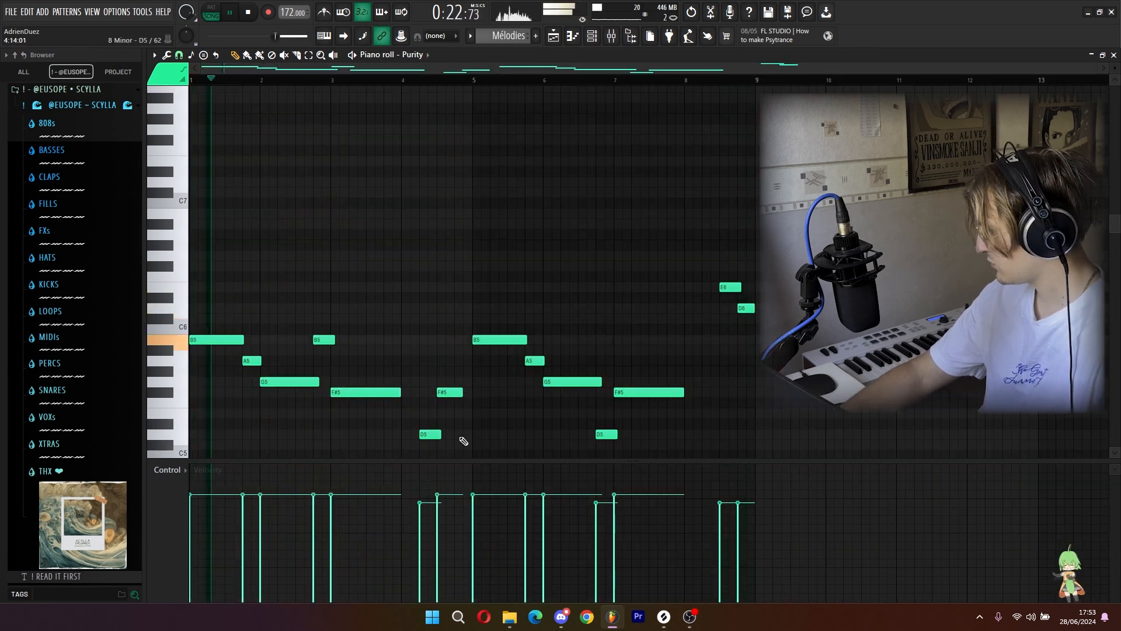
{"action": "left_click", "coordinate": [458, 434]}
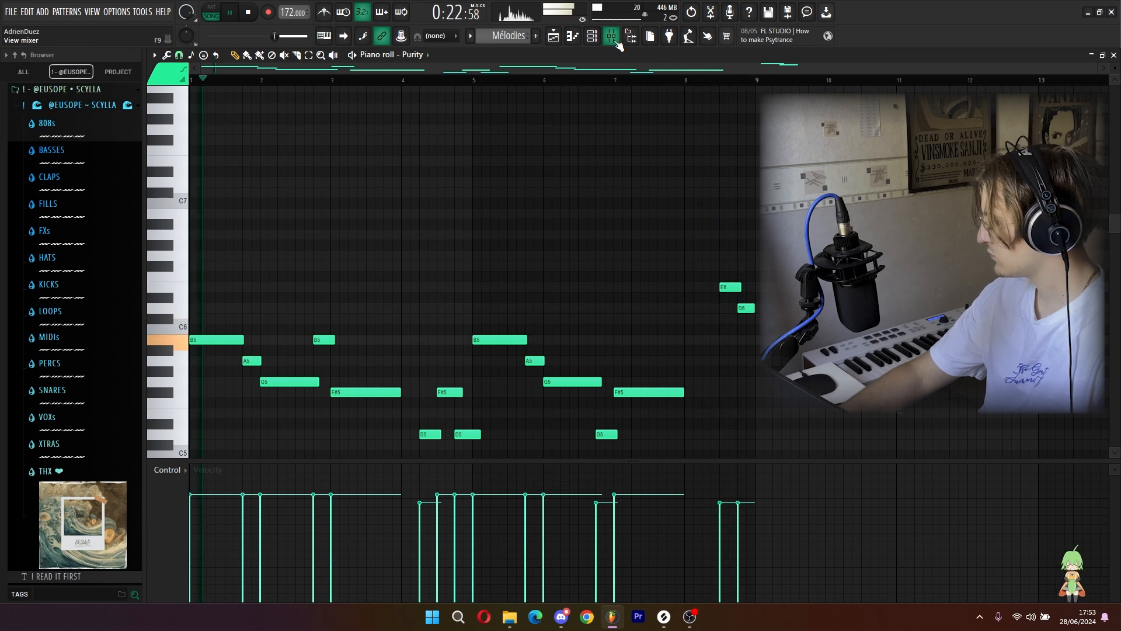
Step: Stop playback and replace the Mélo #7 channel with the Serum instrument
{"action": "key", "text": "space"}
{"action": "key", "text": "F6"}
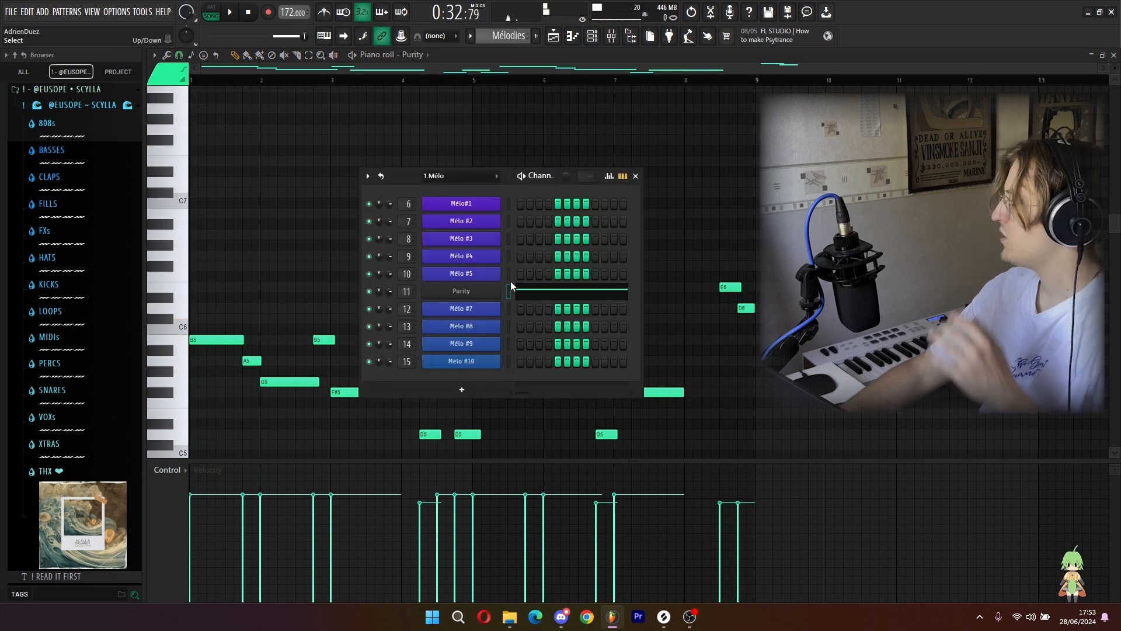
{"action": "right_click", "coordinate": [496, 310]}
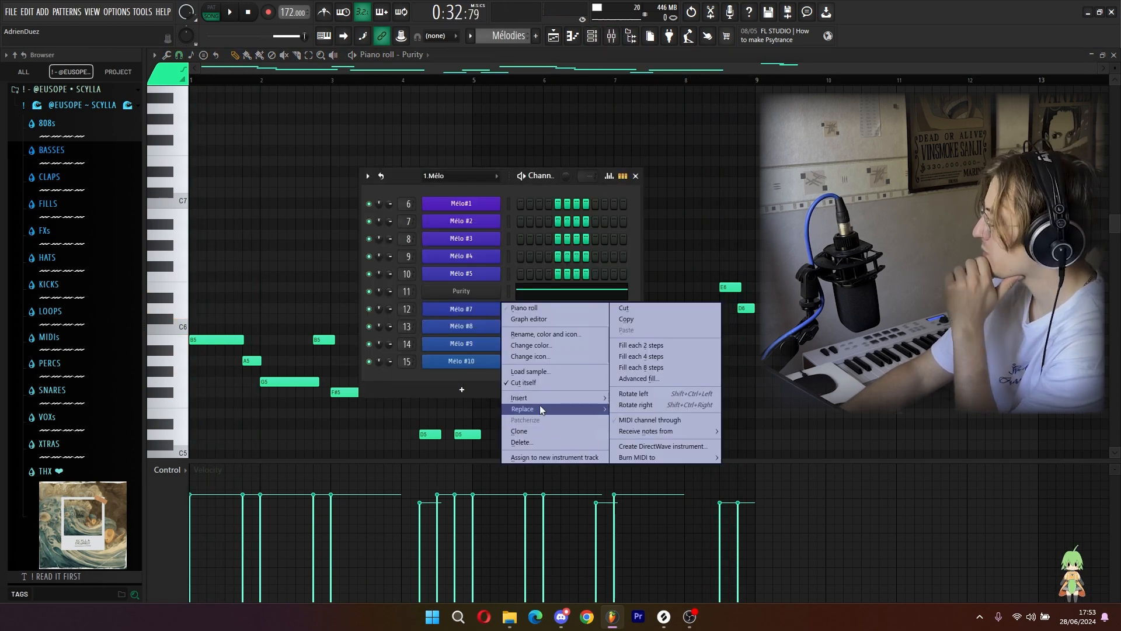
{"action": "mouse_move", "coordinate": [540, 406]}
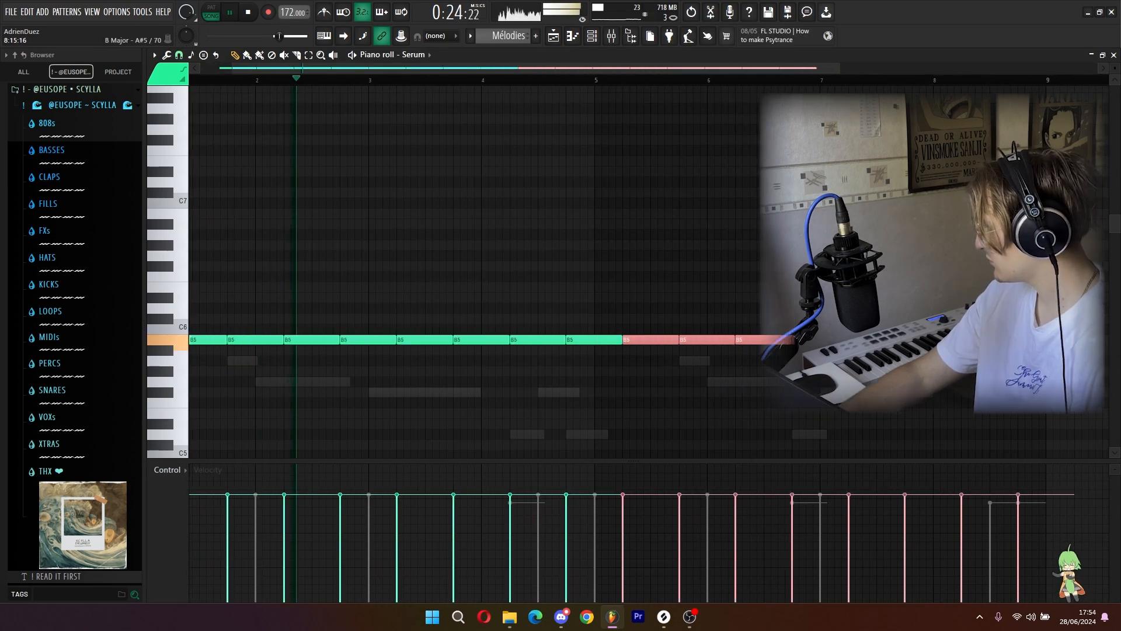
Step: In the Serum piano roll, delete the last repeated B5 note around the end of bar 8 and select all the notes
{"action": "right_click", "coordinate": [1048, 340]}
{"action": "key", "text": "p"}
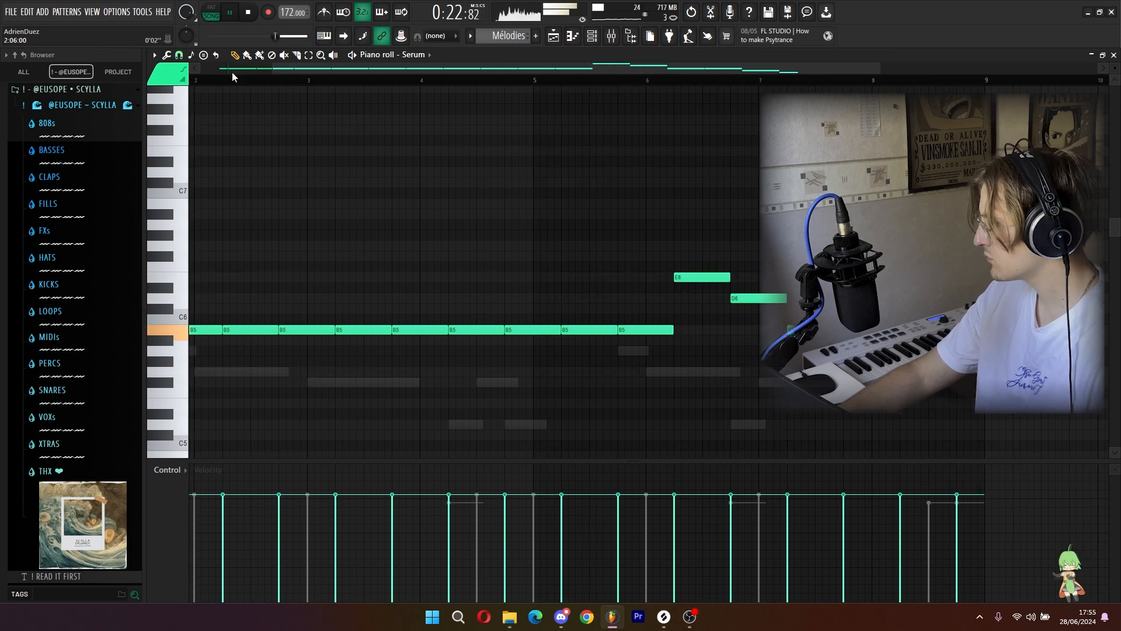
{"action": "scroll", "coordinate": [232, 76], "scroll_direction": "down", "scroll_amount": 4}
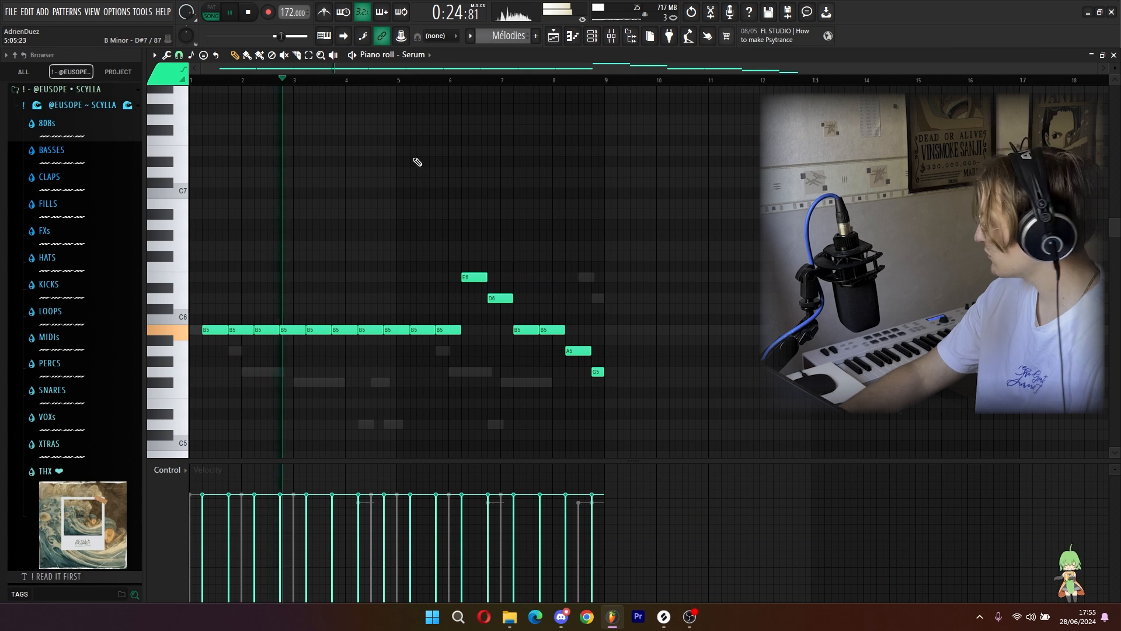
{"action": "key", "text": "ctrl+a"}
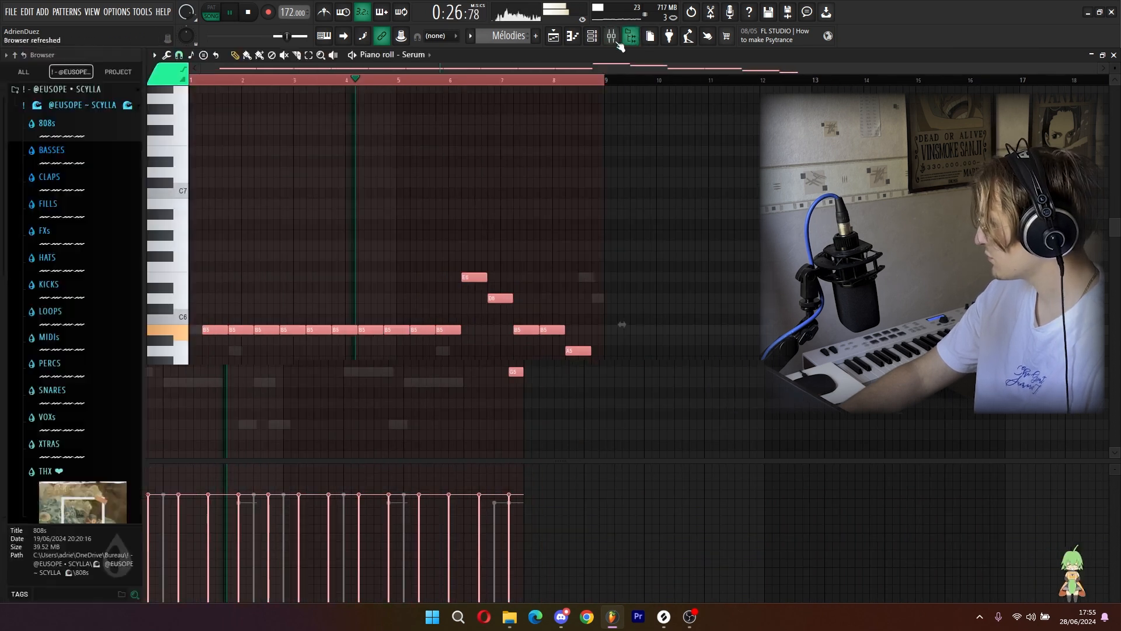
Step: Lower the Mélo #7 mixer level and set its PanCake2 mix to 66%
{"action": "left_click", "coordinate": [614, 38]}
{"action": "left_click", "coordinate": [456, 197]}
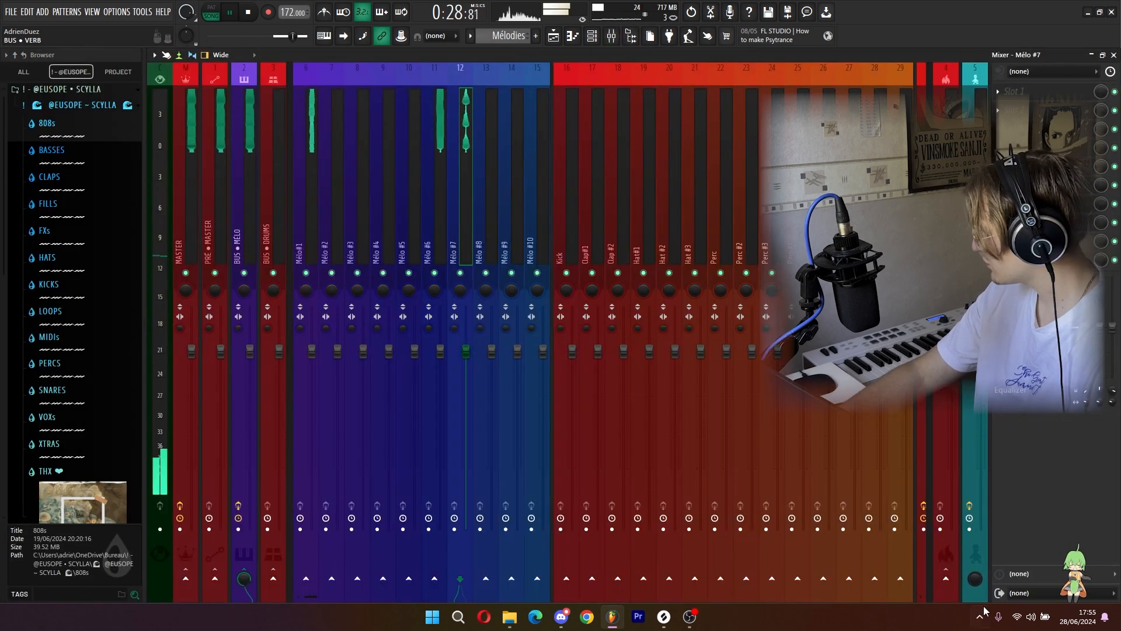
{"action": "left_click_drag", "start_coordinate": [465, 350], "coordinate": [465, 390]}
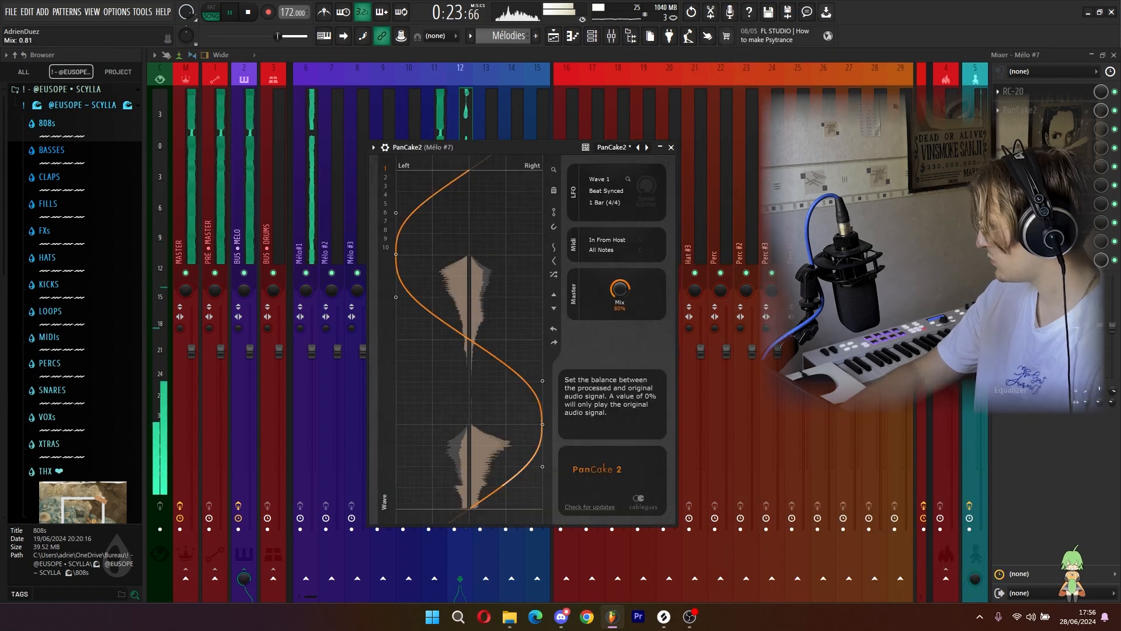
{"action": "left_click_drag", "start_coordinate": [619, 289], "coordinate": [620, 305]}
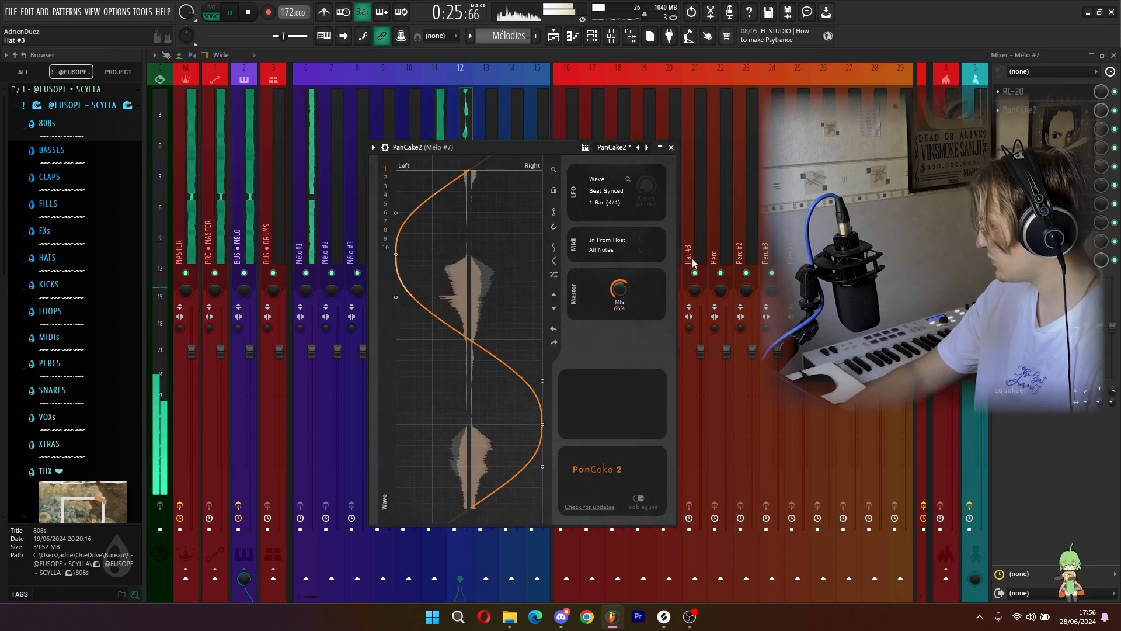
{"action": "left_click", "coordinate": [671, 147]}
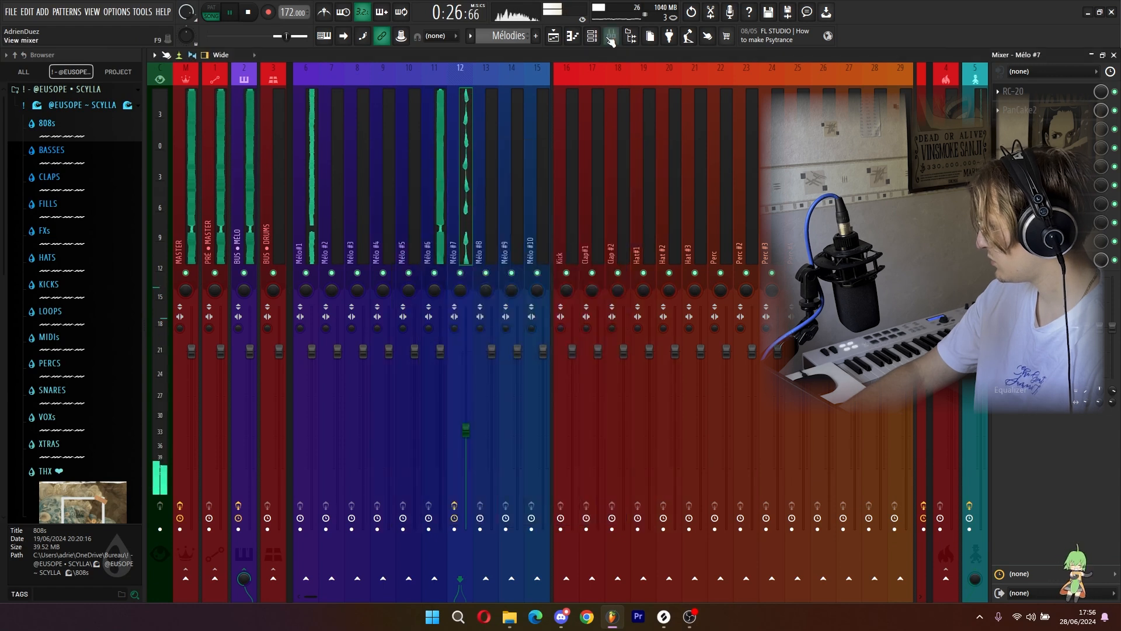
Step: Return to the playlist, stop playback and replace the Mélo #8 channel with a second Serum instrument
{"action": "left_click", "coordinate": [554, 47]}
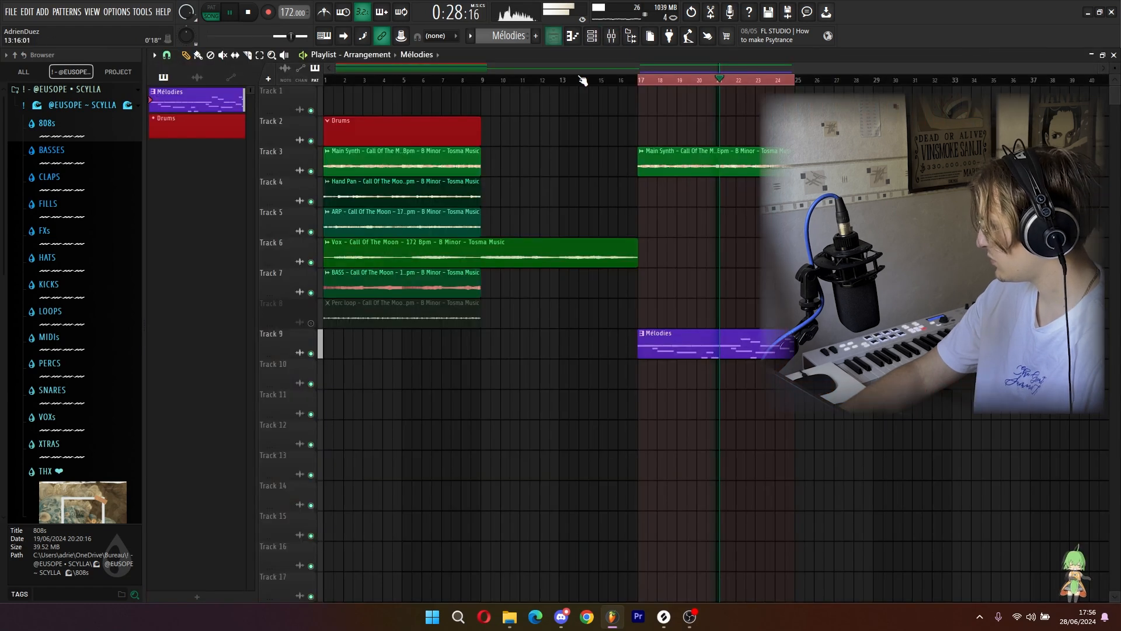
{"action": "left_click", "coordinate": [601, 39]}
{"action": "key", "text": "space"}
{"action": "right_click", "coordinate": [479, 330]}
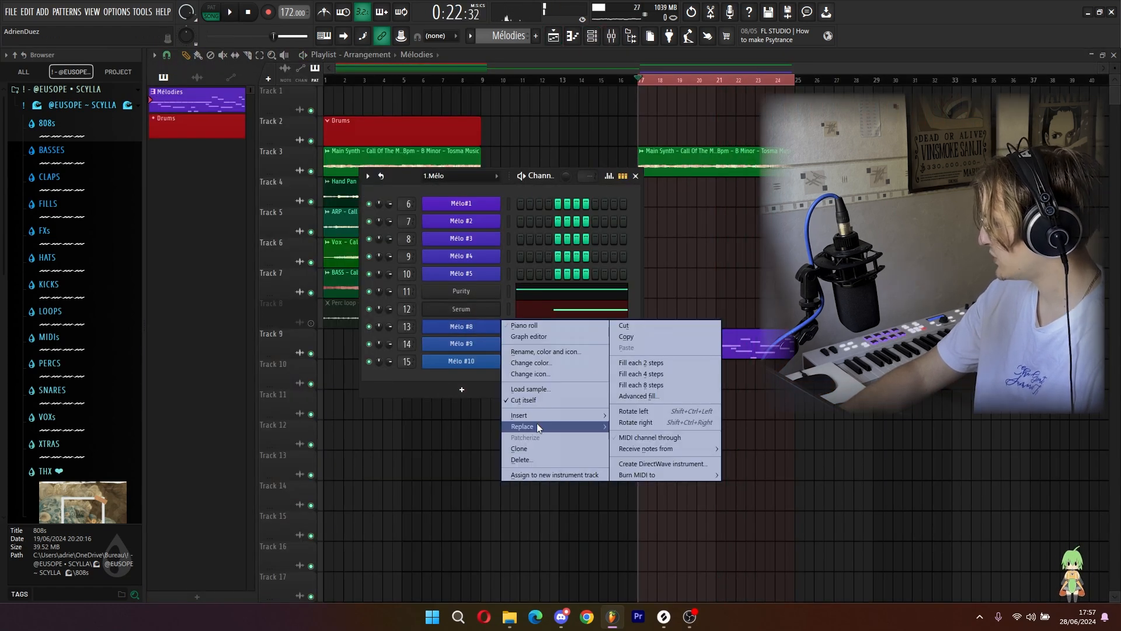
{"action": "mouse_move", "coordinate": [537, 426]}
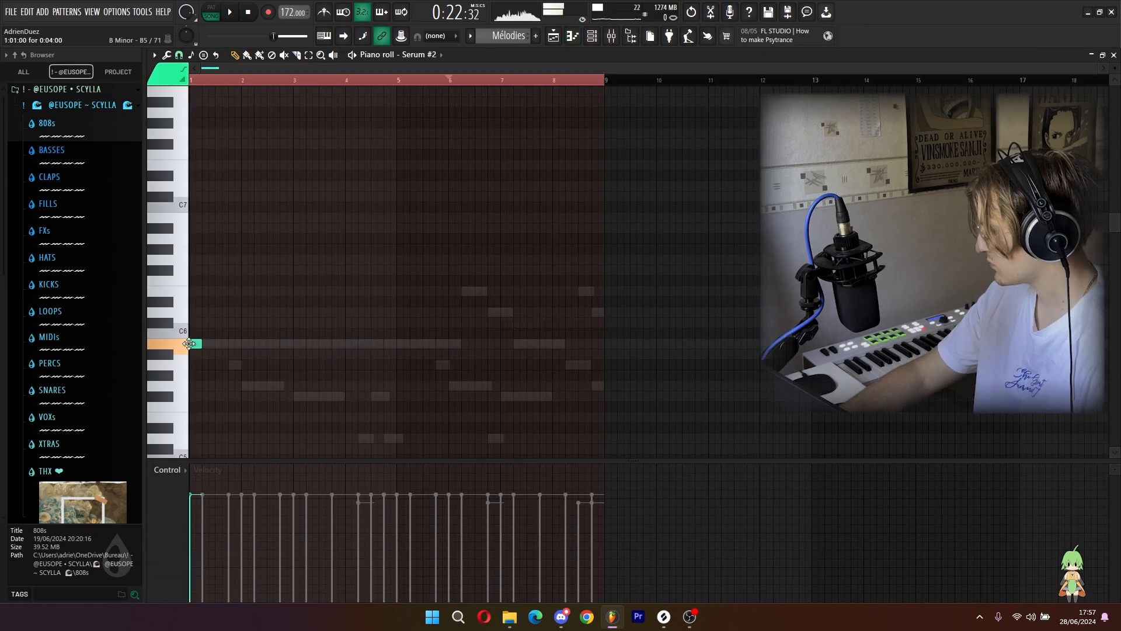
Step: In the Serum #2 piano roll, place a B5 across bar 1, a short B5 at the end of bar 2 and an A5 across bar 3
{"action": "left_click_drag", "start_coordinate": [244, 347], "coordinate": [240, 347]}
{"action": "key", "text": "space"}
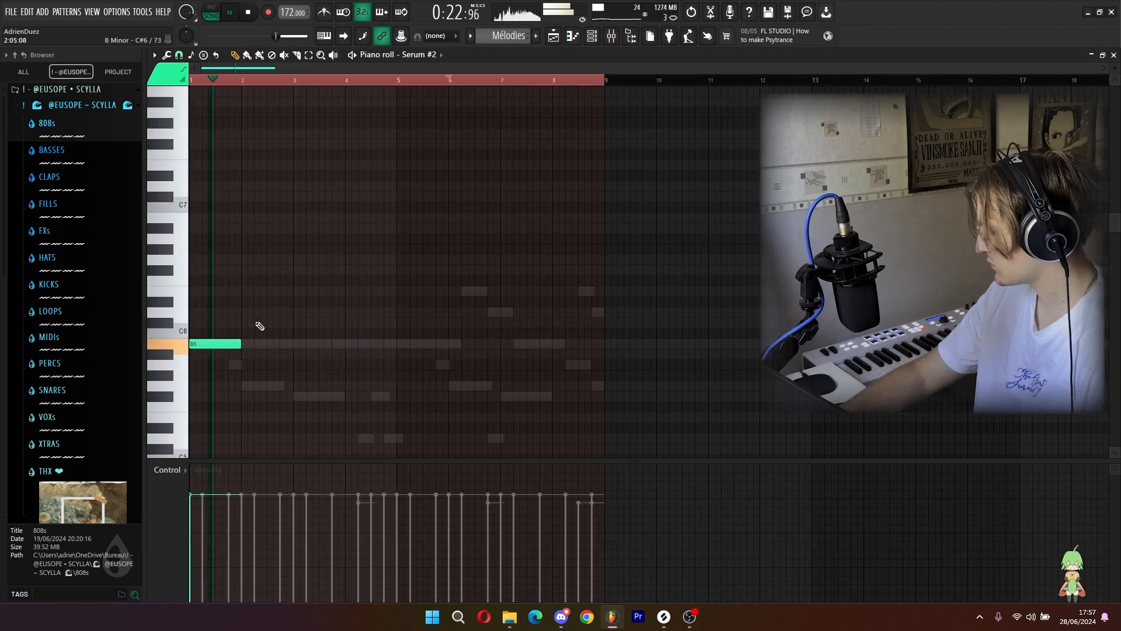
{"action": "left_click", "coordinate": [286, 345]}
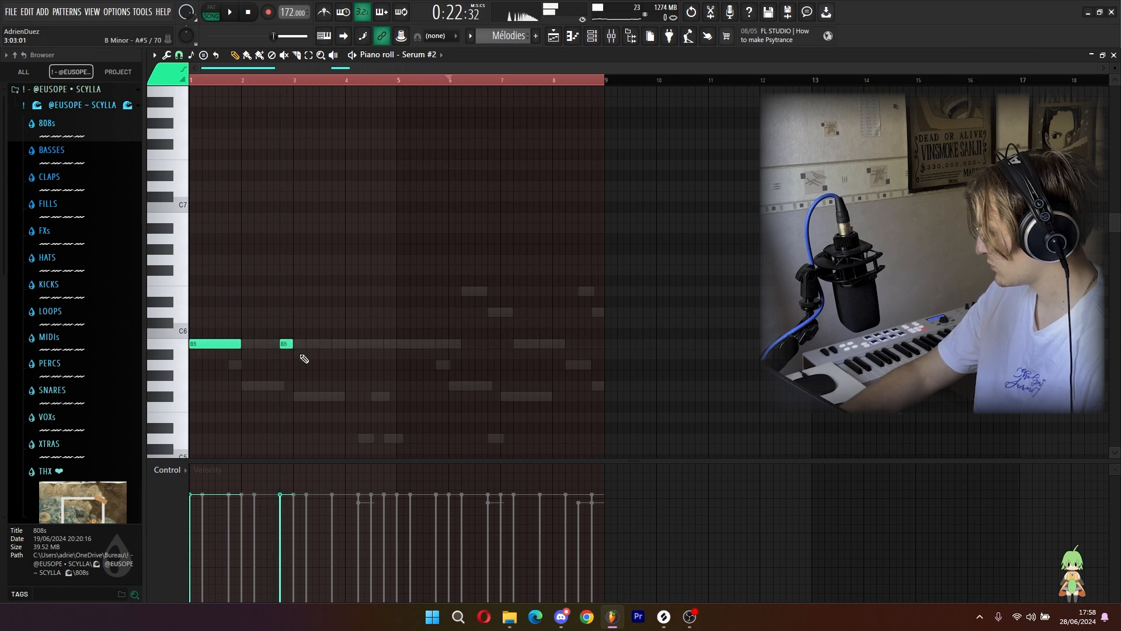
{"action": "left_click_drag", "start_coordinate": [301, 367], "coordinate": [341, 366]}
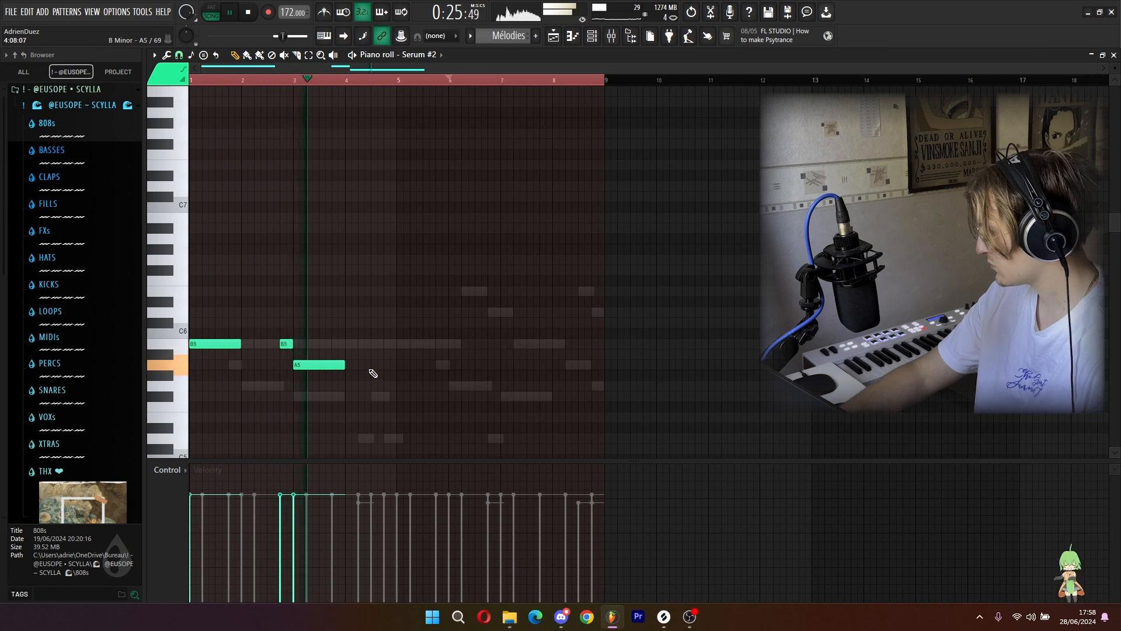
Step: Add an F#5 across bar 4, shorten the bar 3 A5 and fit a short G5 at the end of bar 3
{"action": "left_click", "coordinate": [368, 386]}
{"action": "key", "text": "space"}
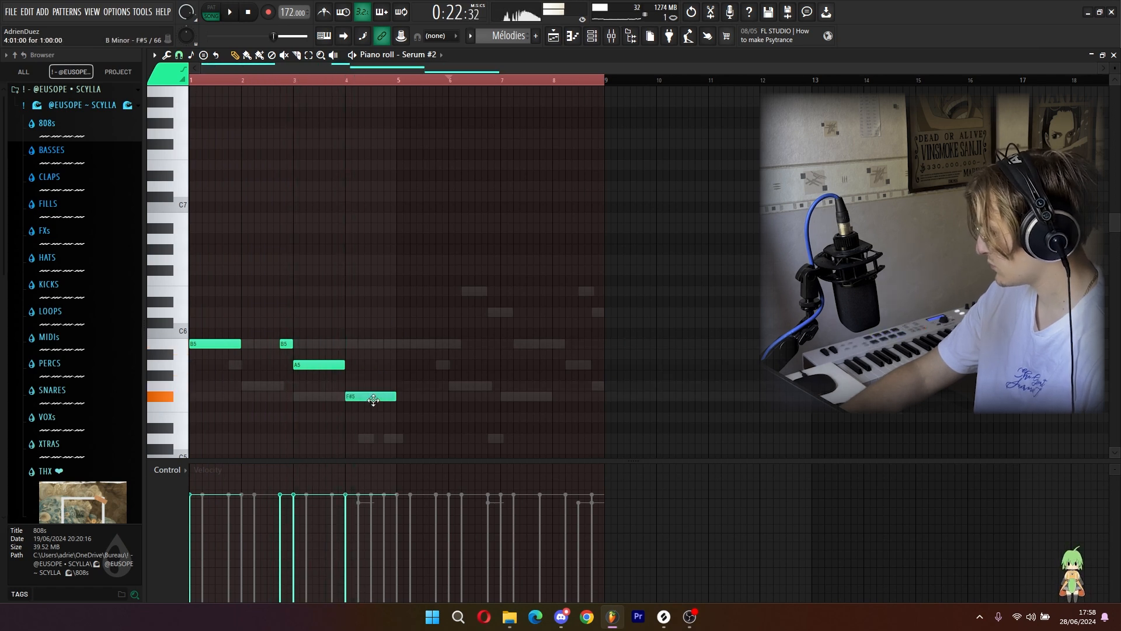
{"action": "left_click_drag", "start_coordinate": [334, 366], "coordinate": [344, 387]}
{"action": "left_click", "coordinate": [338, 386]}
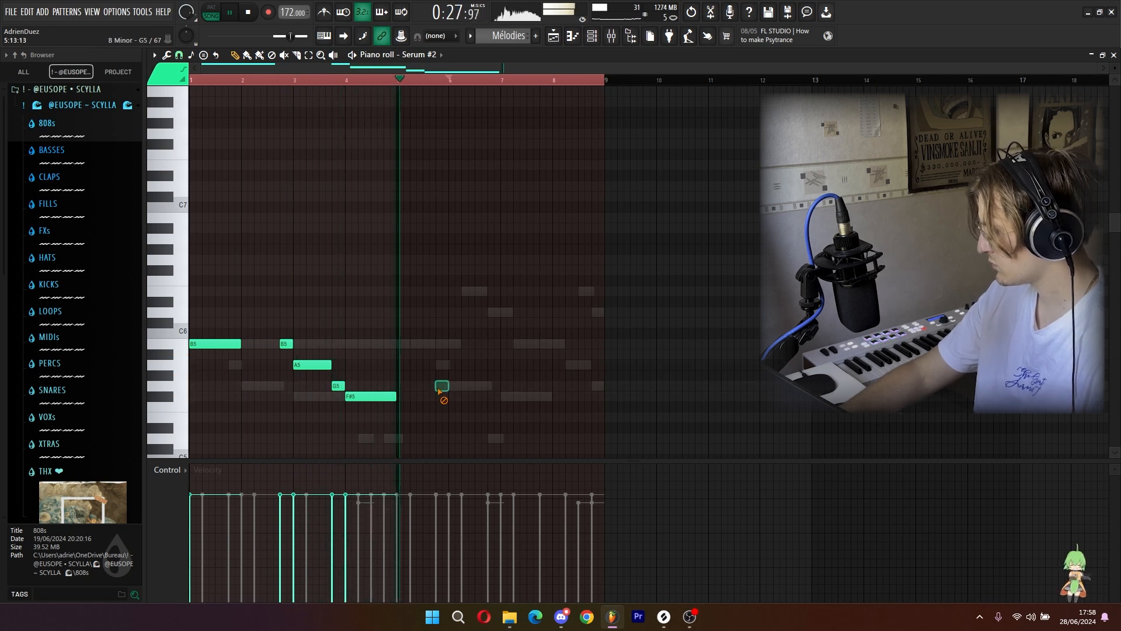
Step: Duplicate the four-bar Serum #2 phrase into bars 5 to 8 and clear the selection
{"action": "key", "text": "space"}
{"action": "left_click_drag", "start_coordinate": [455, 421], "coordinate": [188, 298]}
{"action": "key", "text": "ctrl+b"}
{"action": "left_click", "coordinate": [245, 82], "text": "ctrl"}
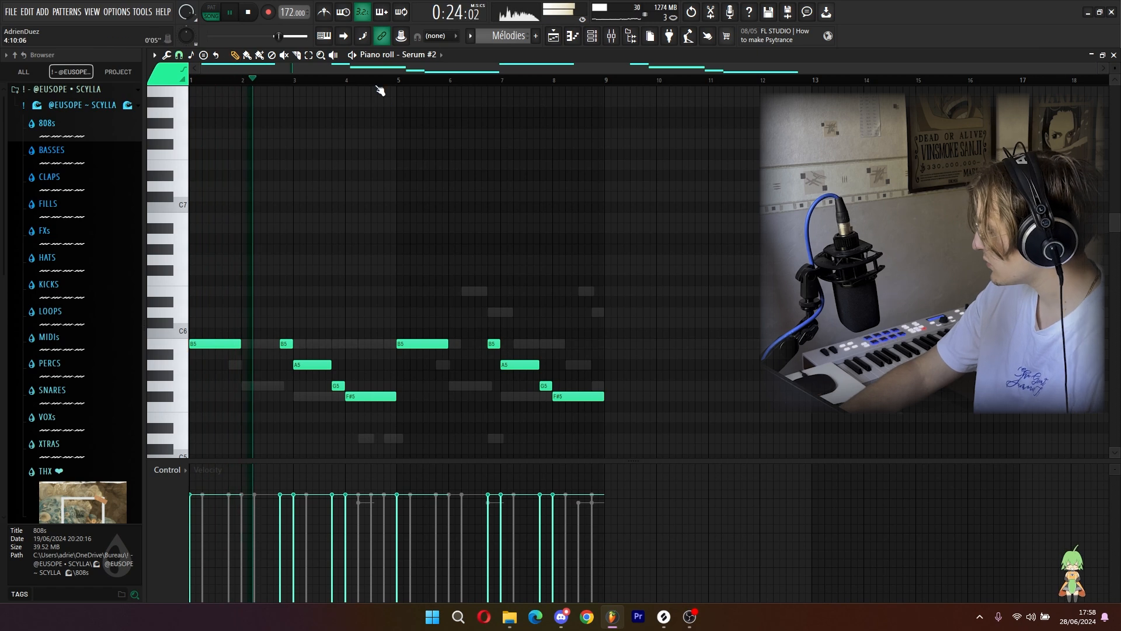
{"action": "scroll", "coordinate": [380, 90], "scroll_direction": "down", "scroll_amount": 2}
Step: Browse the effects for the first slot of the Mélo #8 mixer track, and close the Serum #2 window and channel rack
{"action": "key", "text": "F9"}
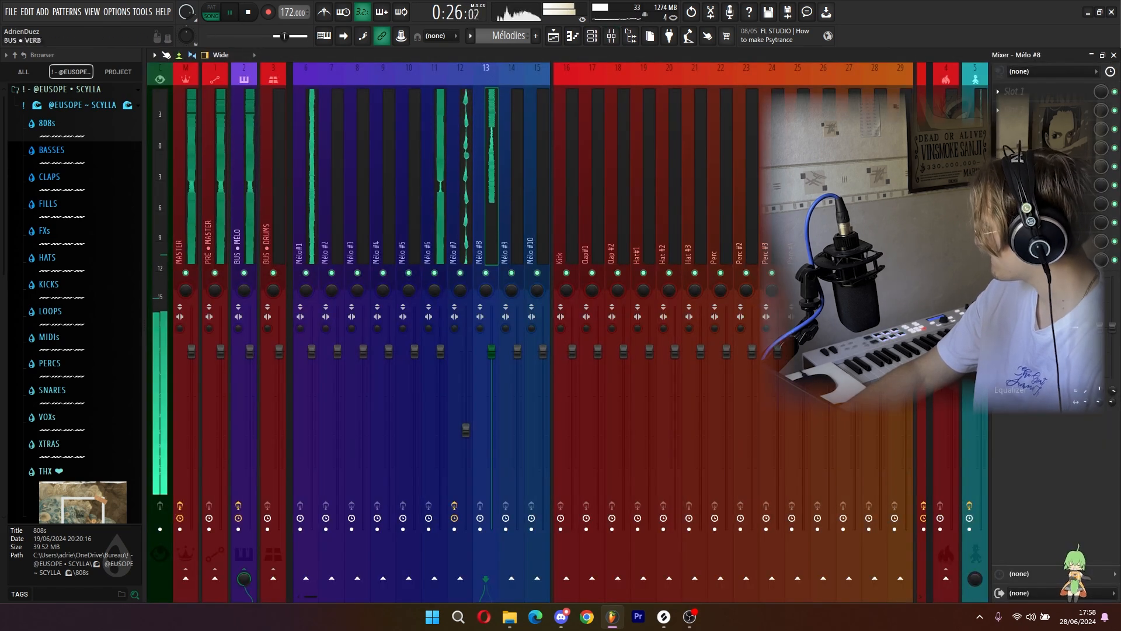
{"action": "left_click", "coordinate": [1035, 89]}
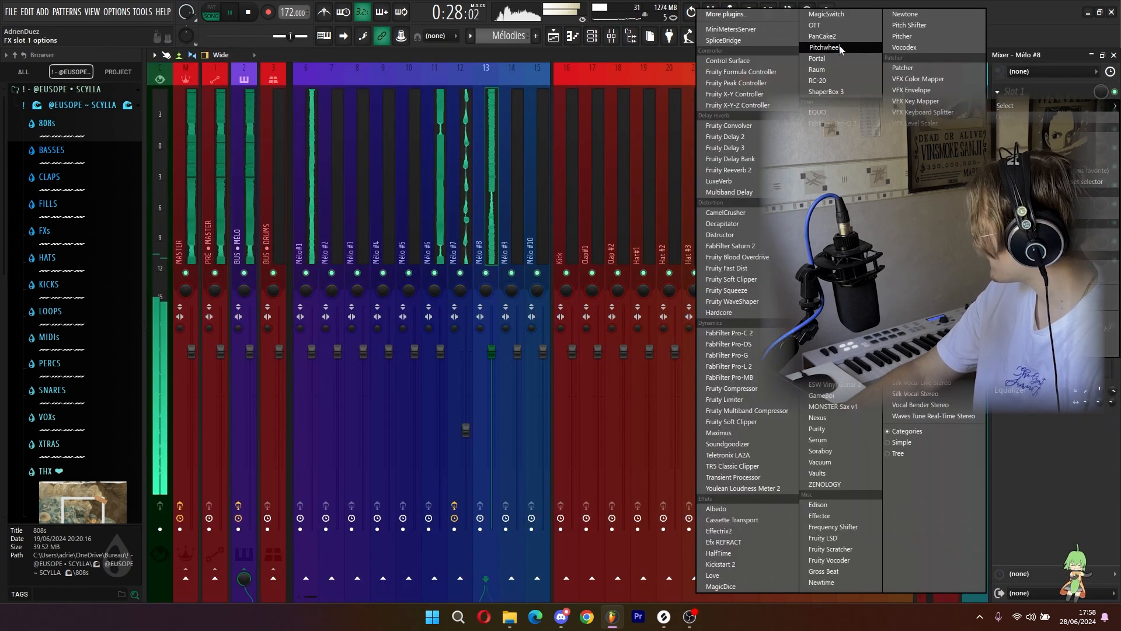
{"action": "left_click", "coordinate": [1023, 81]}
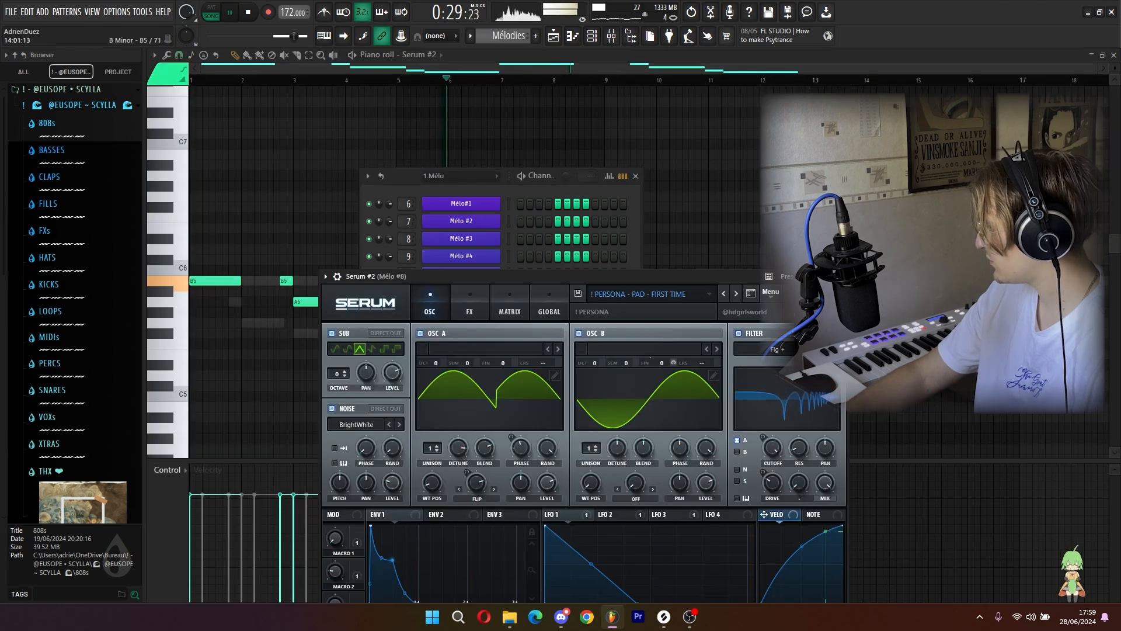
{"action": "left_click", "coordinate": [839, 277]}
{"action": "left_click", "coordinate": [636, 177]}
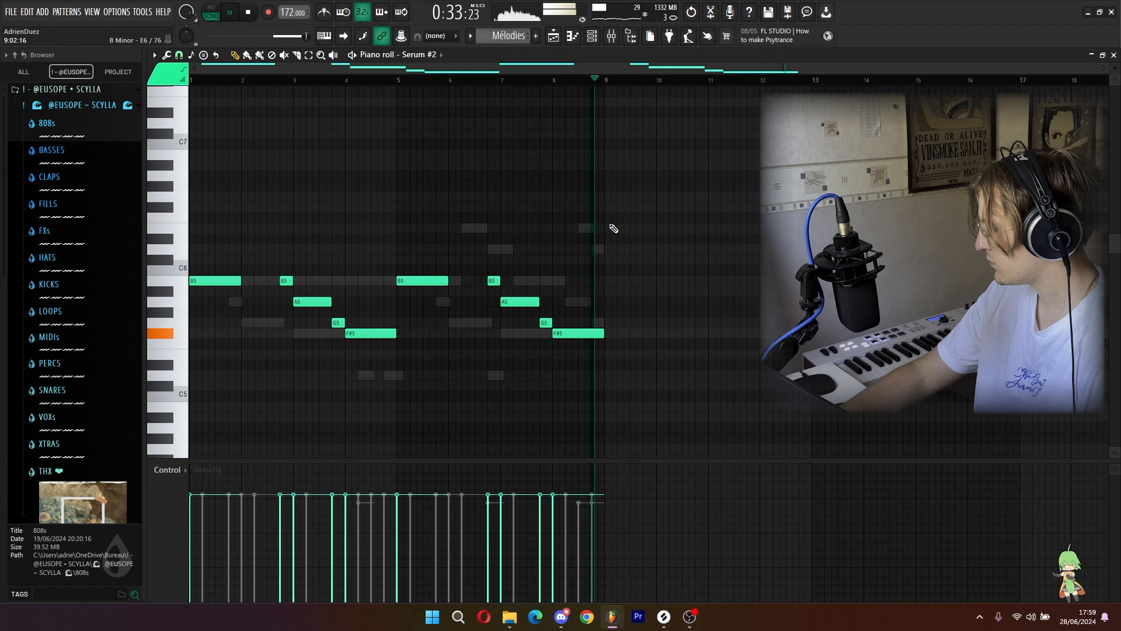
Step: Layer E6 notes over the B5 notes in bars 1 and 2, and a D6 over the A5 in bar 3
{"action": "key", "text": "space"}
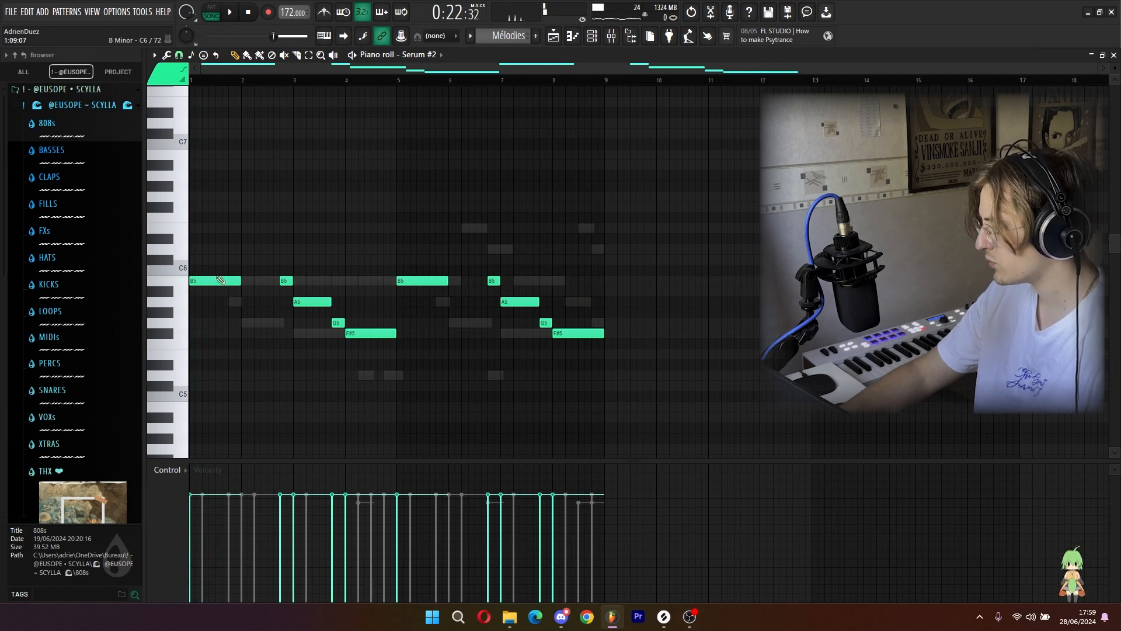
{"action": "key", "text": "space"}
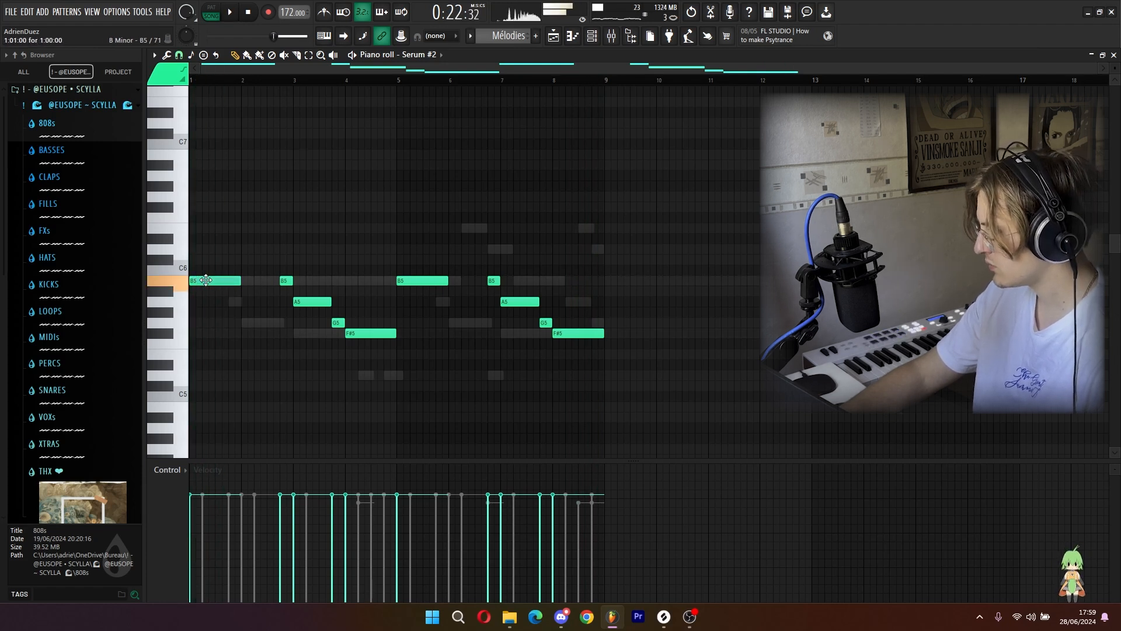
{"action": "left_click", "coordinate": [228, 229]}
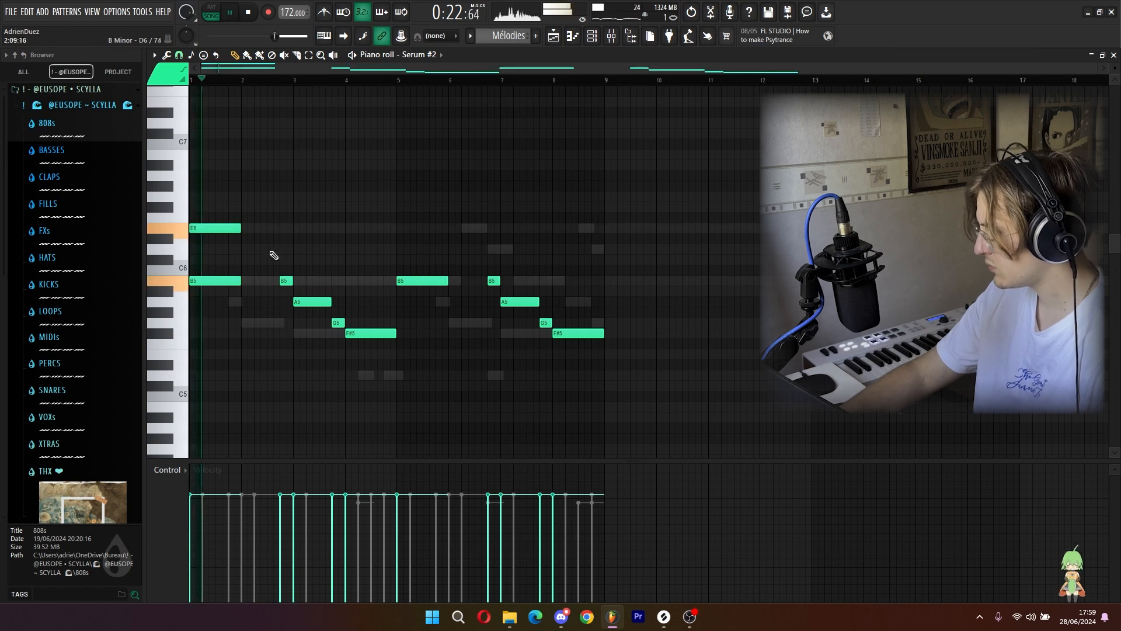
{"action": "left_click", "coordinate": [284, 228]}
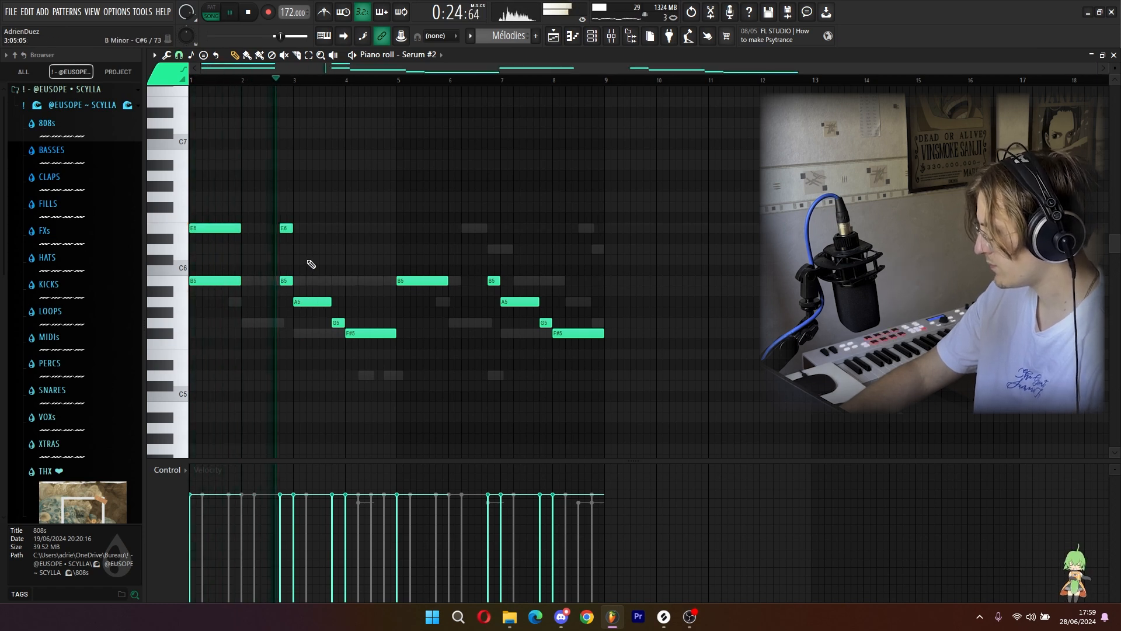
{"action": "key", "text": "space"}
{"action": "left_click", "coordinate": [300, 249]}
{"action": "key", "text": "space"}
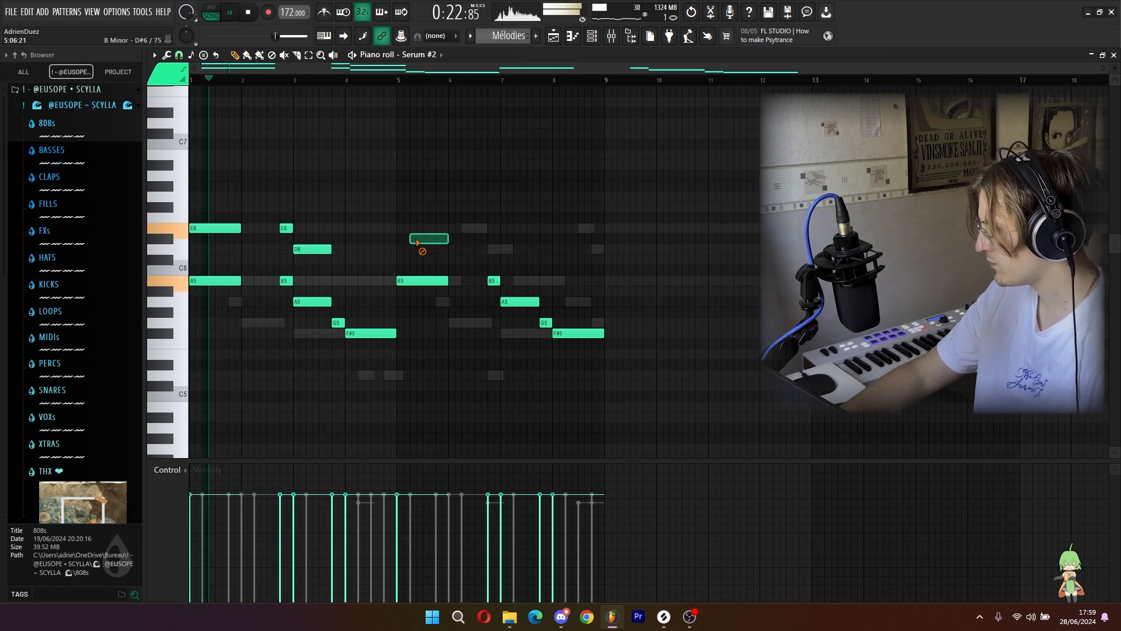
Step: Copy the D6 note to the start of bar 4 and move the D#6 note in bar 5 to a higher pitch
{"action": "left_click_drag", "start_coordinate": [313, 245], "coordinate": [377, 261]}
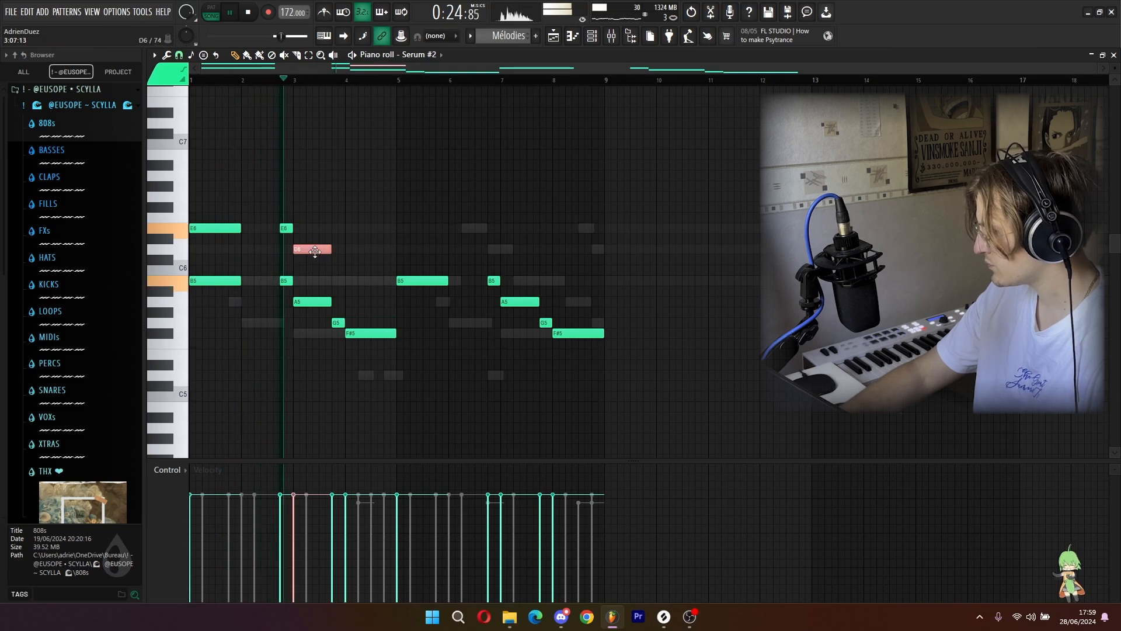
{"action": "key", "text": "ctrl+b"}
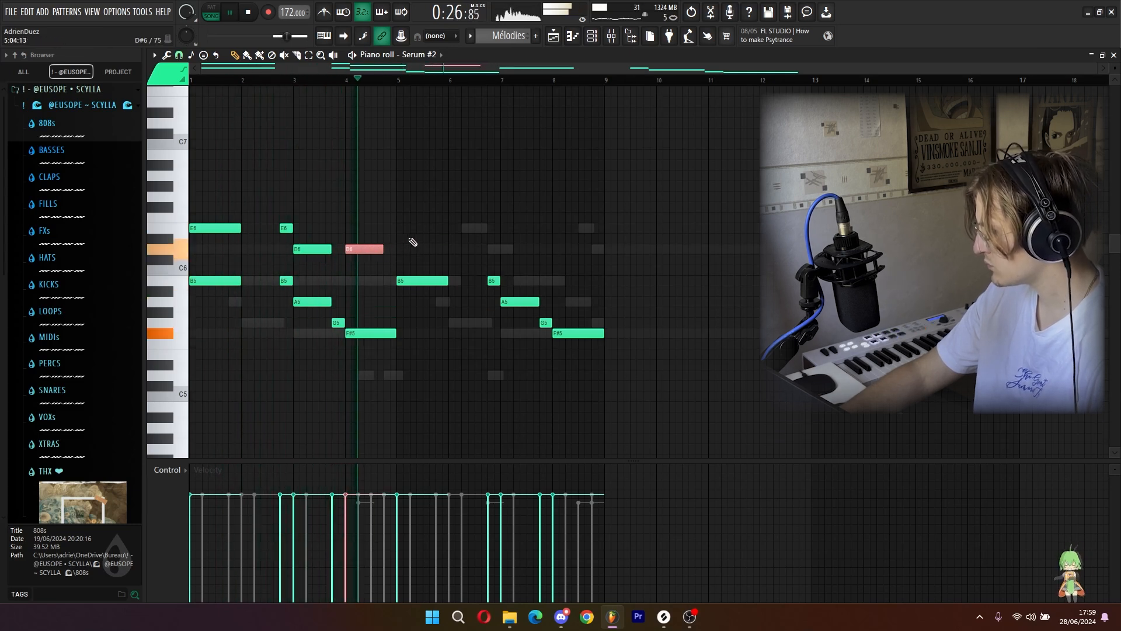
{"action": "key", "text": "space"}
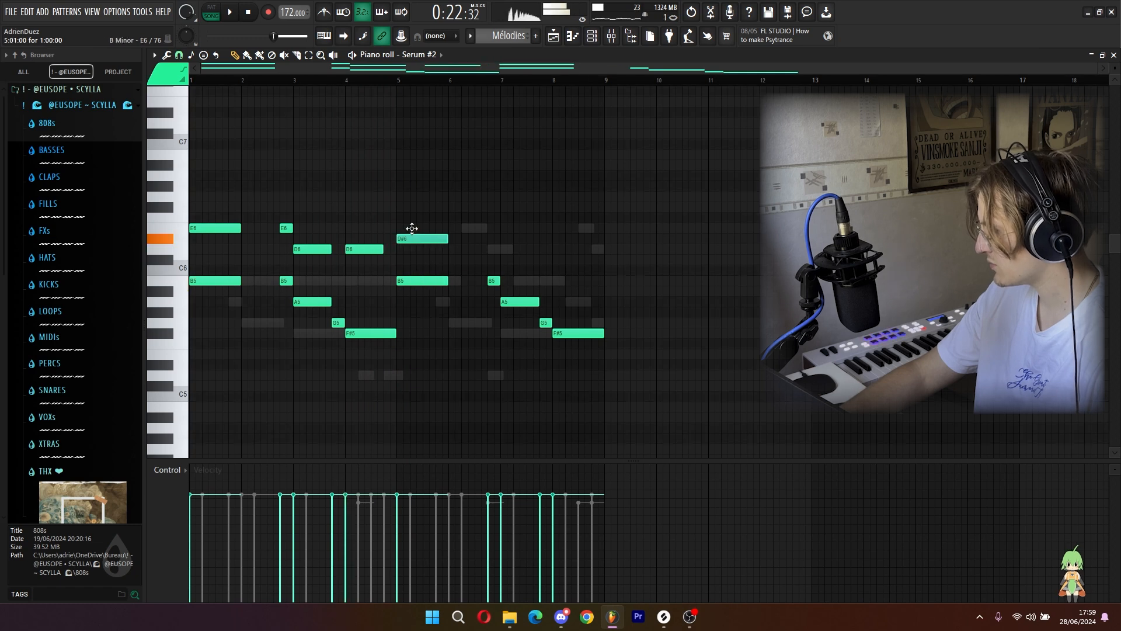
{"action": "left_click_drag", "start_coordinate": [413, 232], "coordinate": [411, 203]}
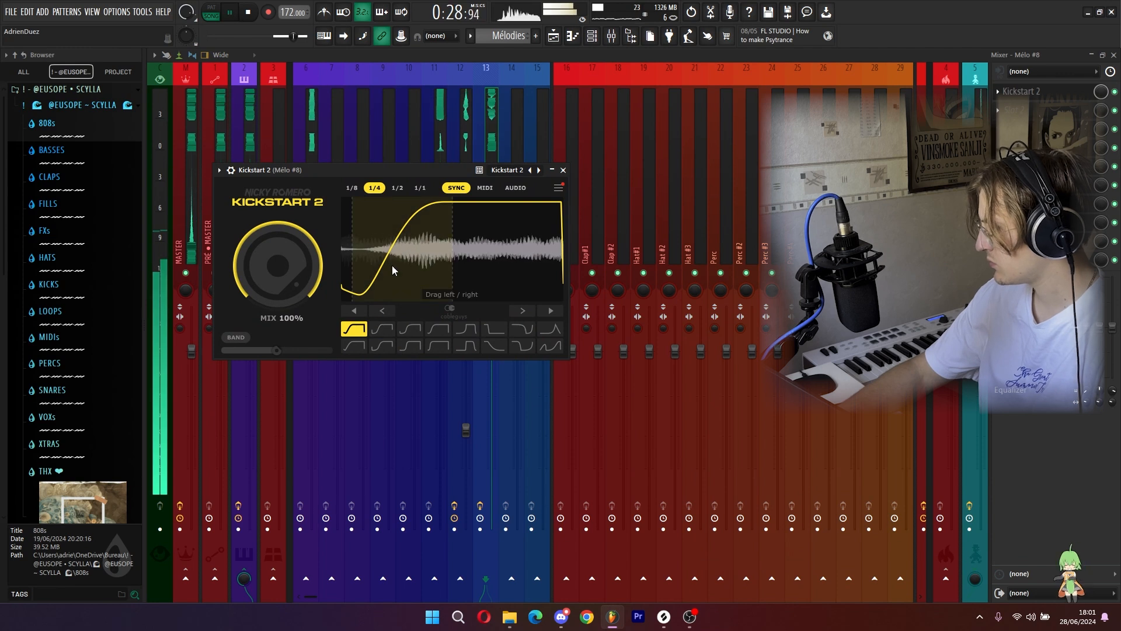
Step: Set Kickstart 2 on Mélo #8 to the 1/8 rate with about 41% mix, and balance the track with a BUS • VERB send and lower volume
{"action": "left_click", "coordinate": [352, 188]}
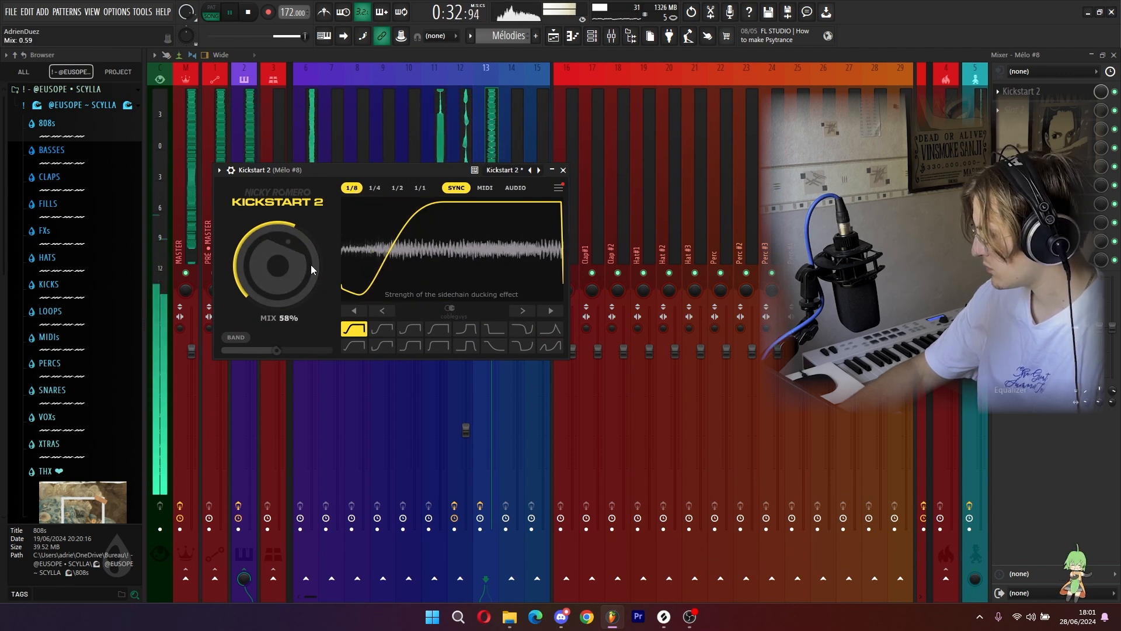
{"action": "left_click_drag", "start_coordinate": [278, 266], "coordinate": [278, 267]}
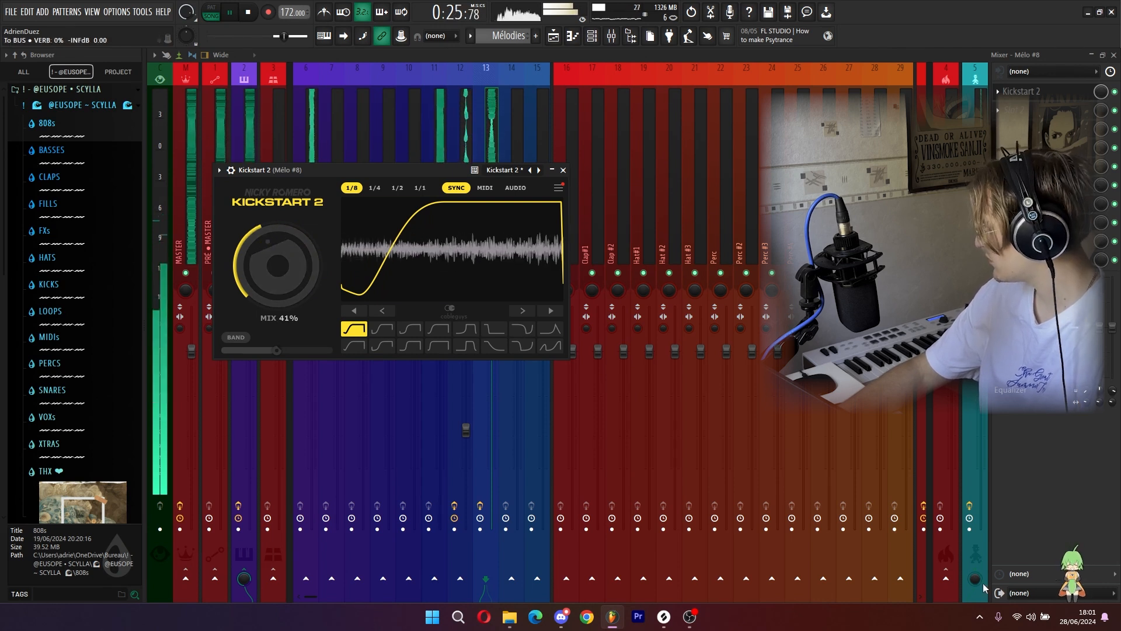
{"action": "left_click_drag", "start_coordinate": [978, 580], "coordinate": [978, 569]}
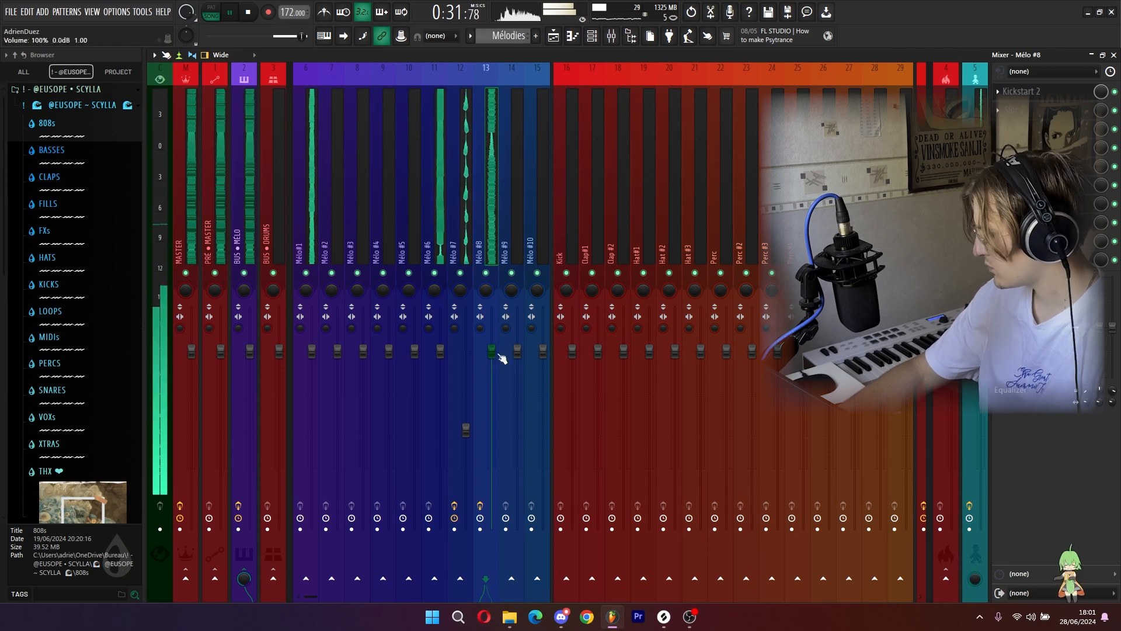
{"action": "left_click_drag", "start_coordinate": [492, 351], "coordinate": [491, 384]}
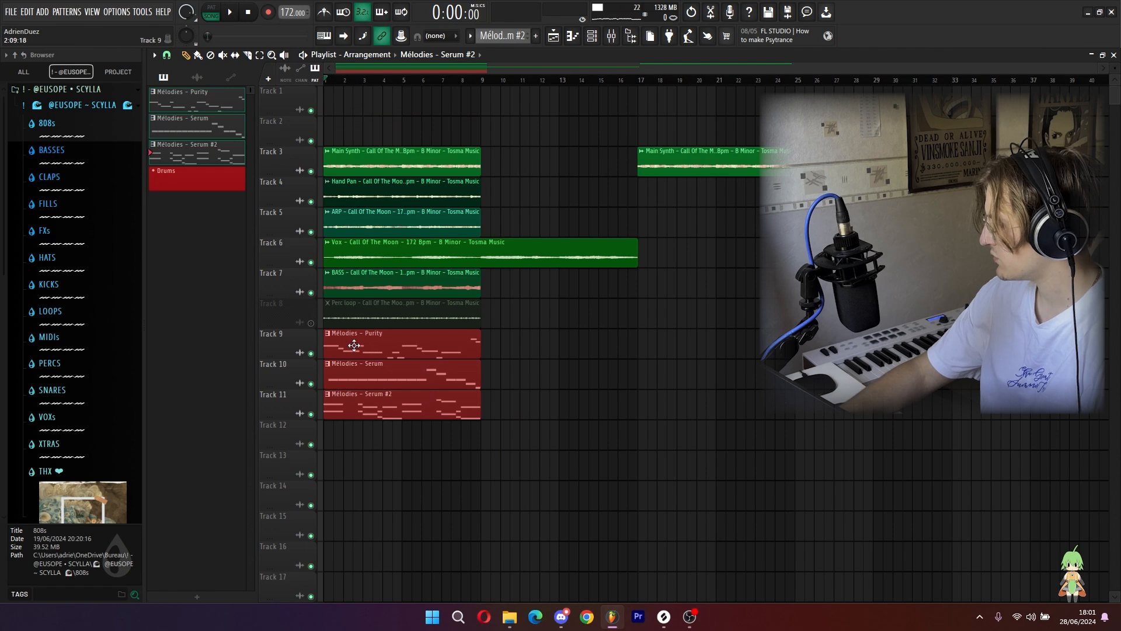
Step: Play the arrangement and move the Purity, Serum and Serum #2 pattern clips to bar 17 on tracks 10 to 12
{"action": "left_click_drag", "start_coordinate": [351, 339], "coordinate": [310, 337]}
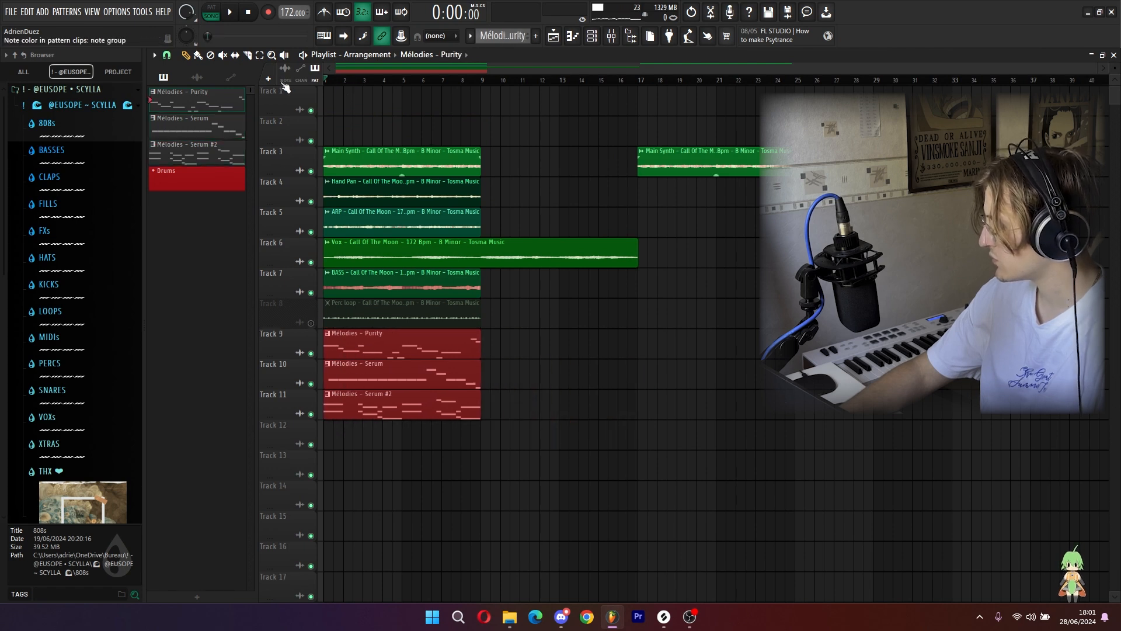
{"action": "key", "text": "space"}
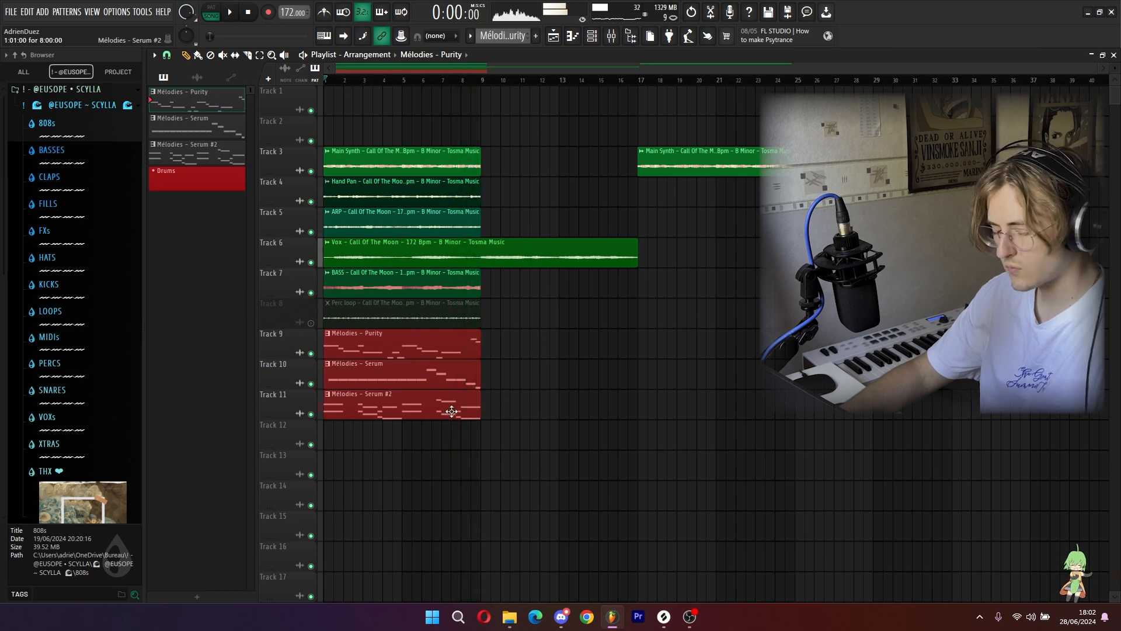
{"action": "left_click_drag", "start_coordinate": [642, 478], "coordinate": [688, 373]}
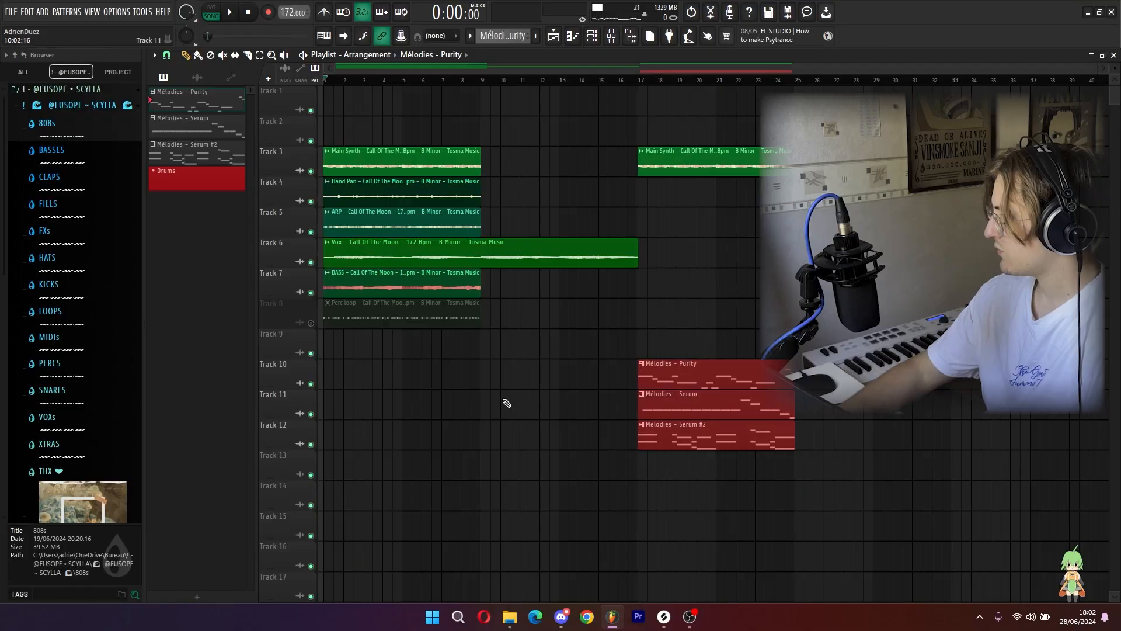
Step: Move the first Main Synth clip up to the start of track 1 and unmute the Perc loop on track 8
{"action": "left_click_drag", "start_coordinate": [485, 333], "coordinate": [408, 89]}
{"action": "left_click", "coordinate": [408, 150]}
{"action": "left_click", "coordinate": [311, 323]}
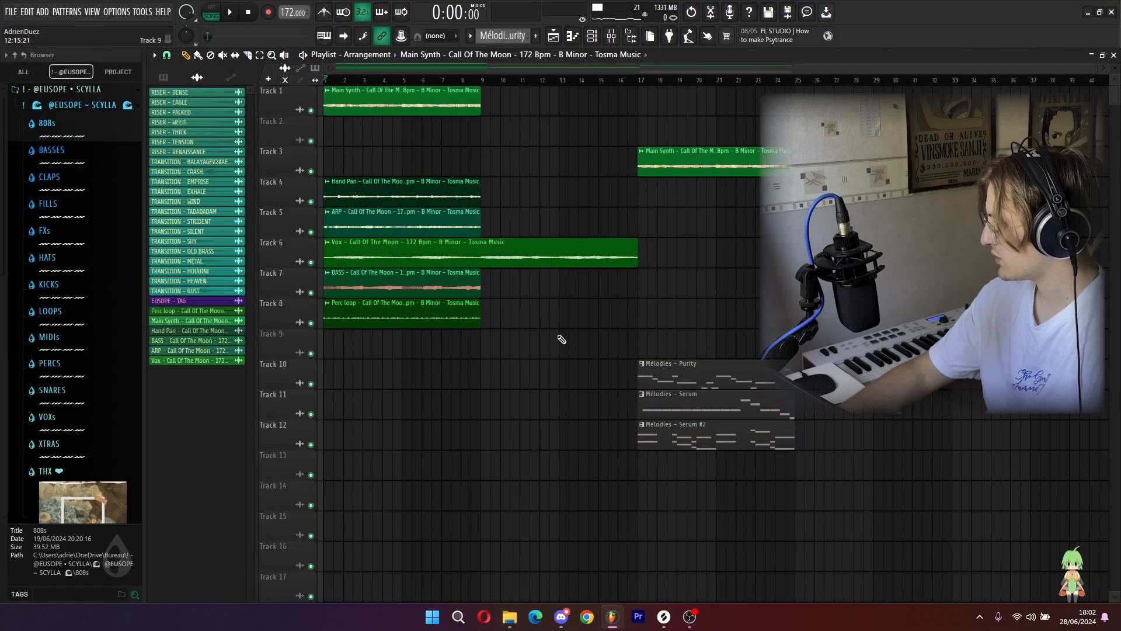
Step: Move the Hand Pan, ARP, Vox and BASS clips to bar 17 on tracks 5 to 8, and loop playback over bars 1 to 8
{"action": "left_click_drag", "start_coordinate": [563, 324], "coordinate": [418, 225]}
{"action": "key", "text": "space"}
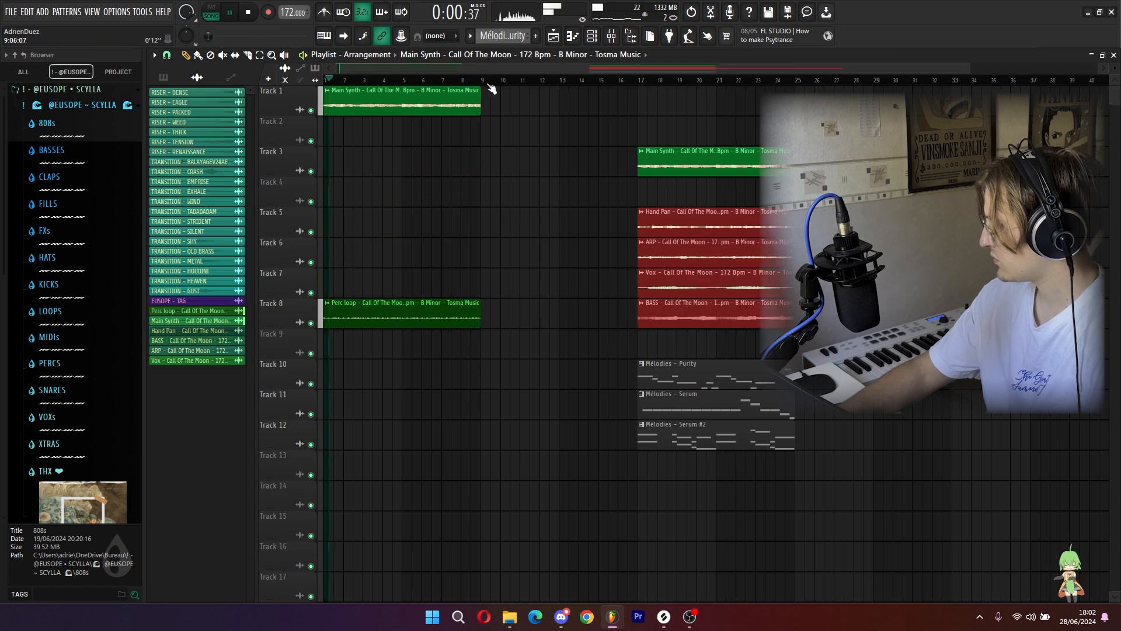
{"action": "left_click_drag", "start_coordinate": [485, 80], "coordinate": [44, 81]}
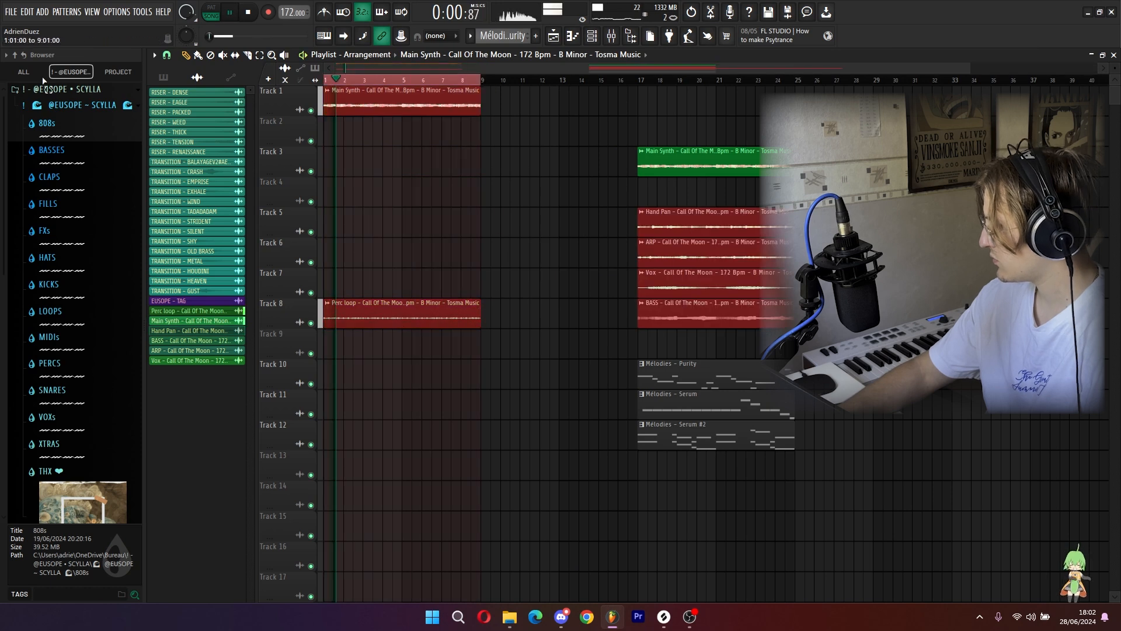
Step: Stop playback and place the Drums pattern at the start of track 10 in the playlist
{"action": "left_click", "coordinate": [163, 77]}
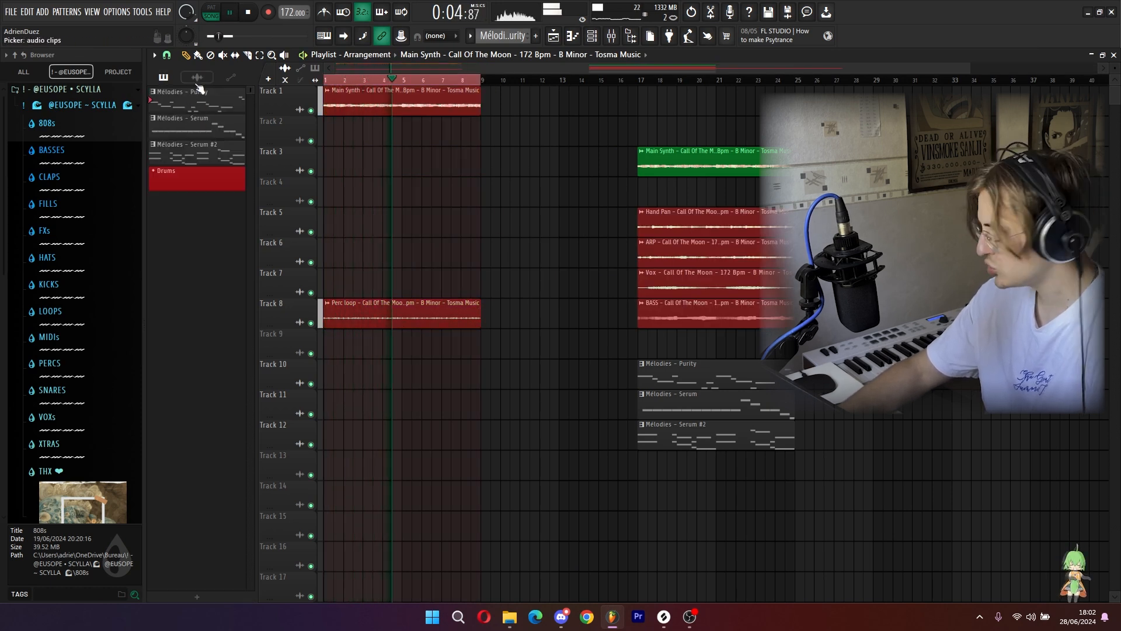
{"action": "key", "text": "space"}
{"action": "left_click_drag", "start_coordinate": [175, 178], "coordinate": [336, 376]}
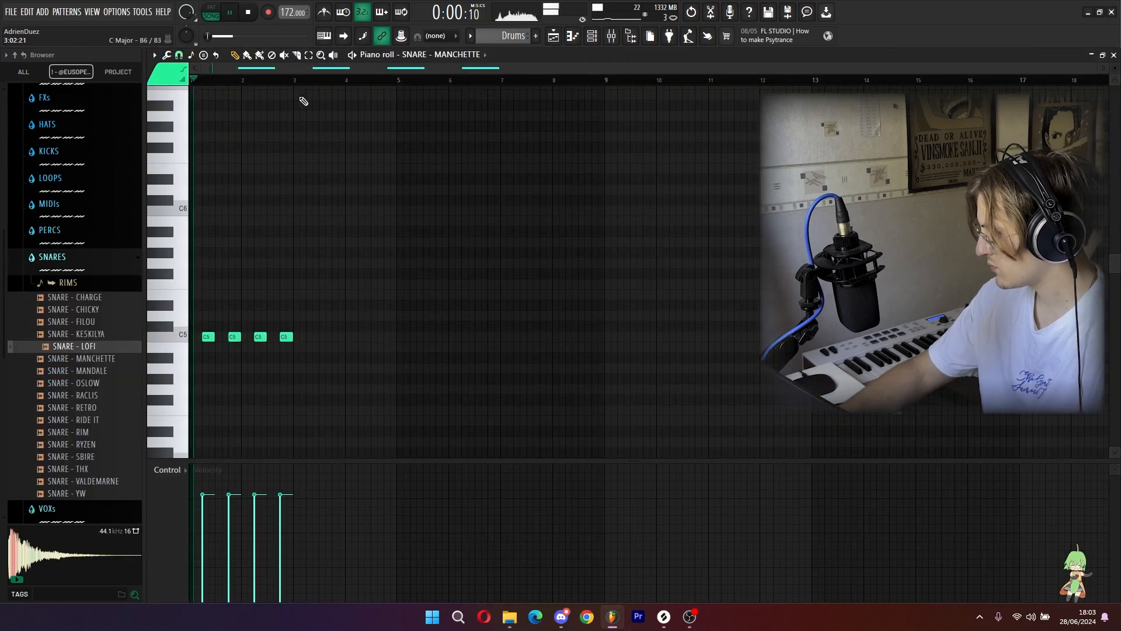
Step: Repeat the two-bar SNARE - MANCHETTE phrase to fill bars 1 to 8, deleting the copies beyond bar 8
{"action": "key", "text": "ctrl+b"}
{"action": "key", "text": "ctrl+b"}
{"action": "key", "text": "ctrl+b"}
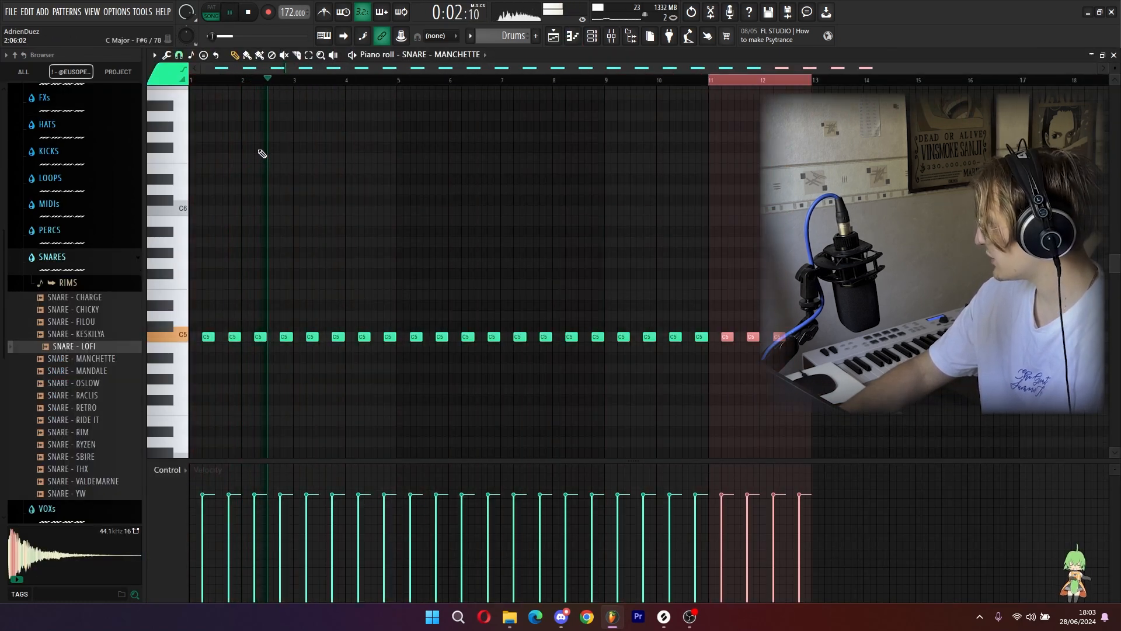
{"action": "left_click_drag", "start_coordinate": [937, 426], "coordinate": [613, 268]}
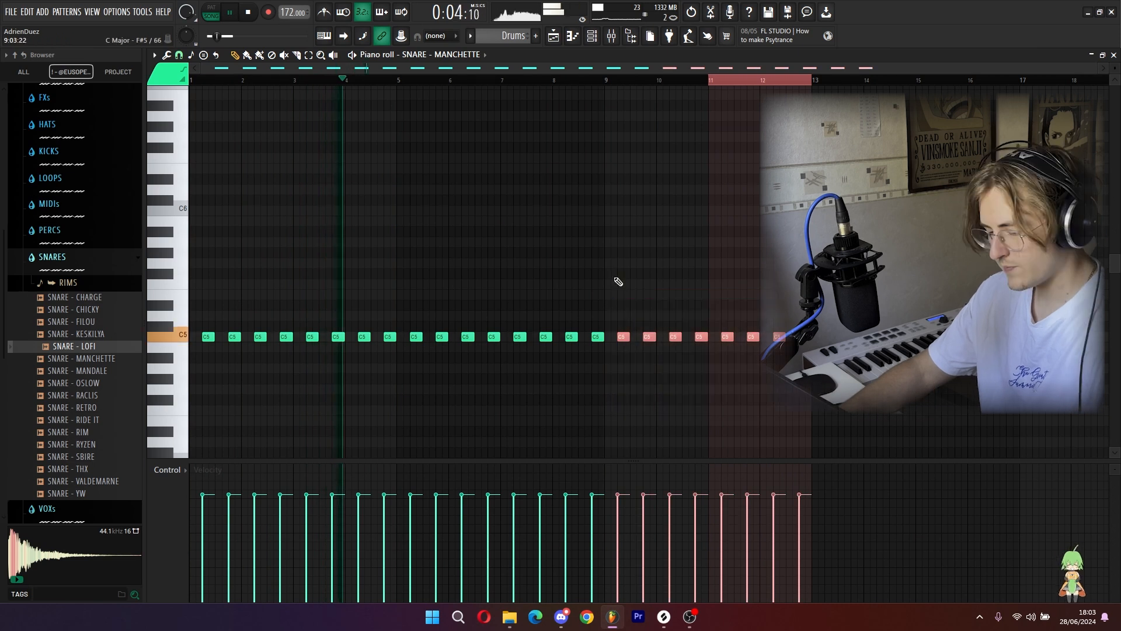
{"action": "key", "text": "Delete"}
Step: Lower the velocity of all SNARE - MANCHETTE notes and give SNARE - LOFI the same notes at a higher velocity
{"action": "key", "text": "ctrl+a"}
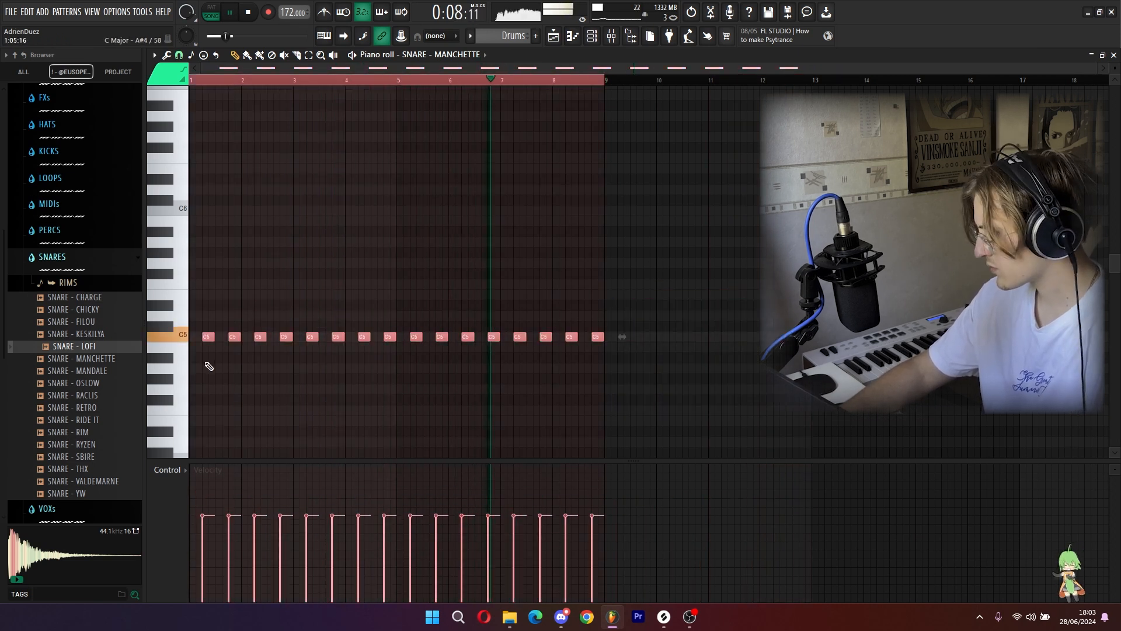
{"action": "key", "text": "F6"}
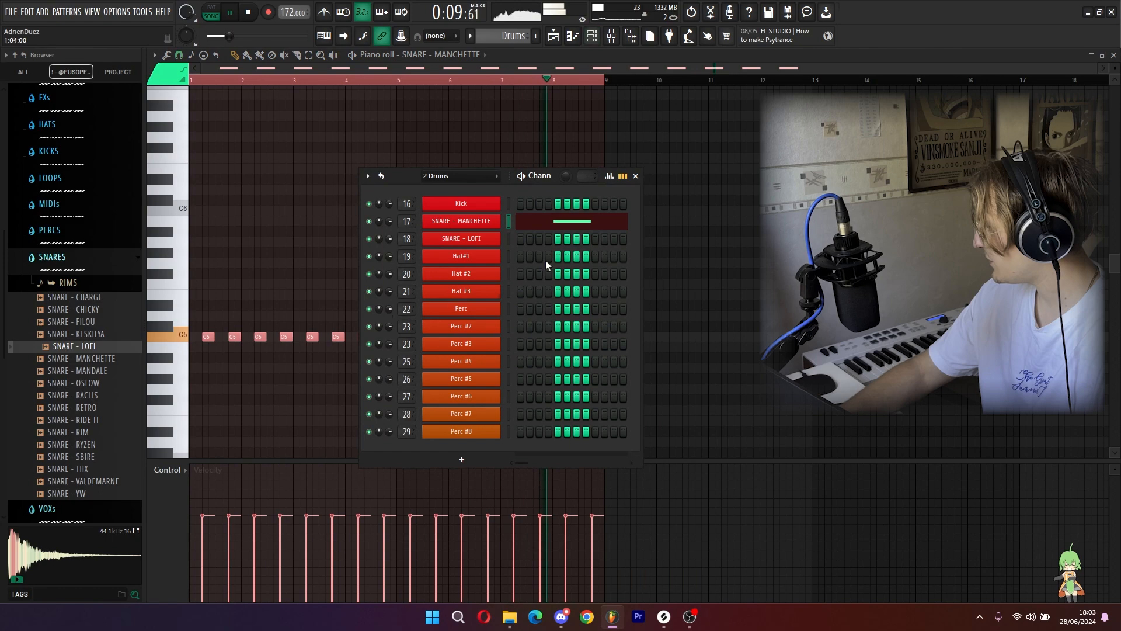
{"action": "left_click", "coordinate": [473, 241]}
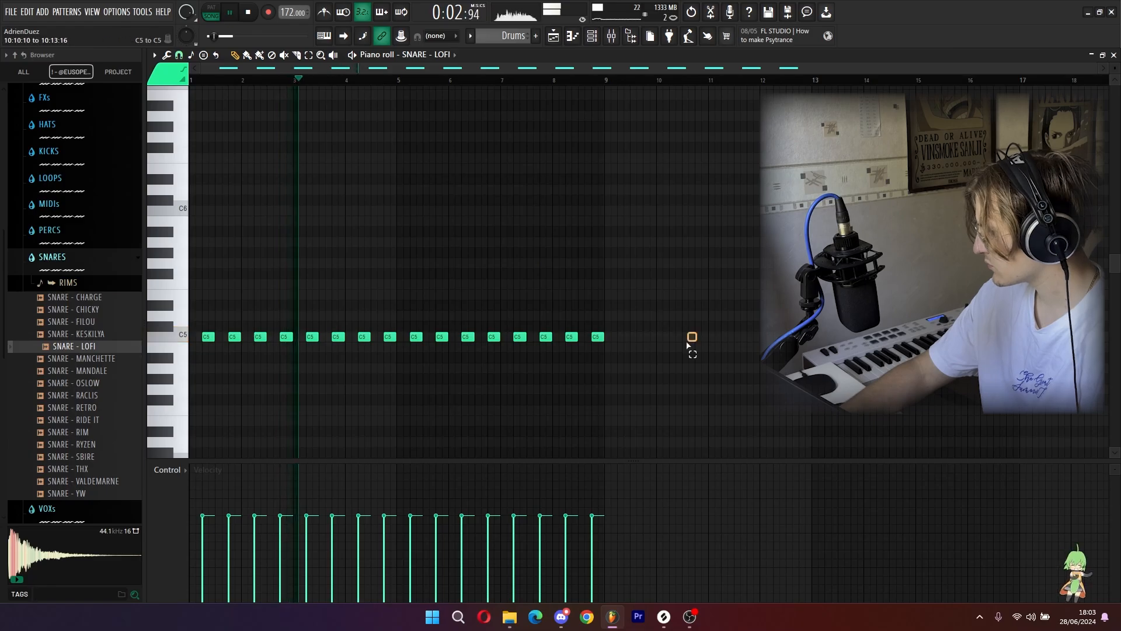
{"action": "left_click_drag", "start_coordinate": [687, 345], "coordinate": [198, 333]}
{"action": "scroll", "coordinate": [594, 240], "scroll_direction": "up", "scroll_amount": 5}
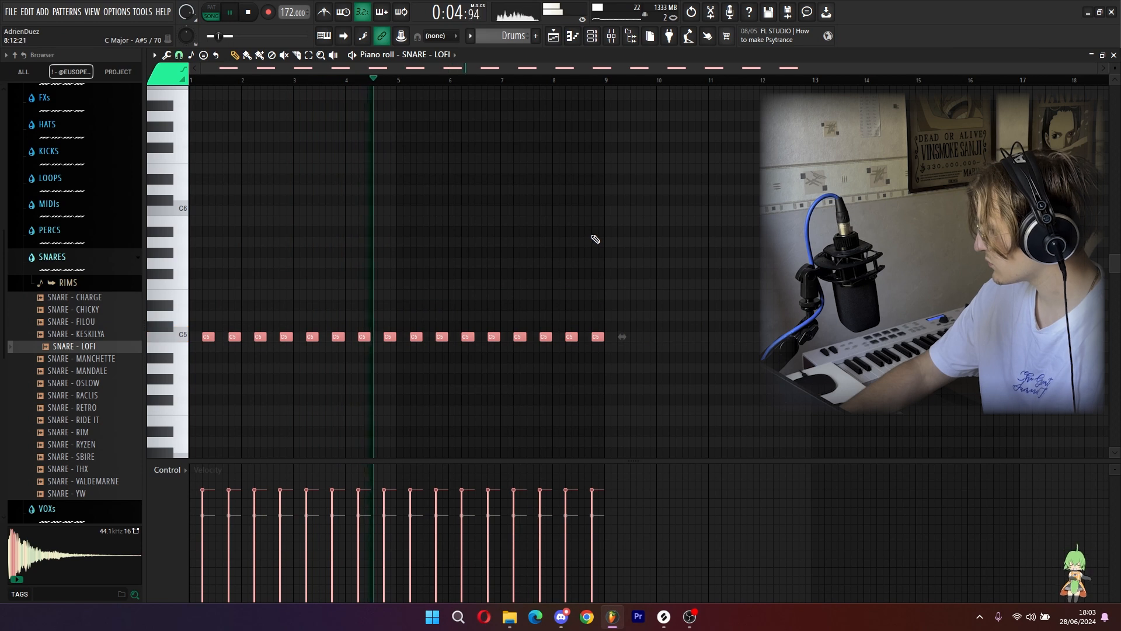
Step: Adjust the fade-out of the SNARE - LOFI sample and raise its time-stretching pitch
{"action": "key", "text": "F6"}
{"action": "left_click", "coordinate": [480, 224]}
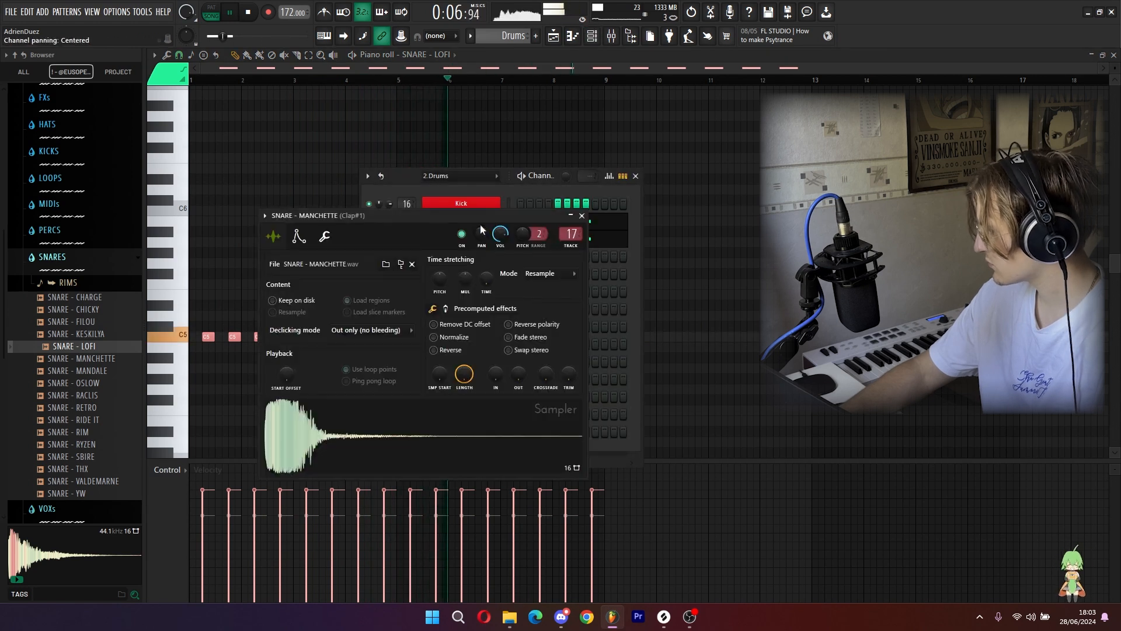
{"action": "left_click", "coordinate": [582, 217]}
{"action": "left_click", "coordinate": [487, 240]}
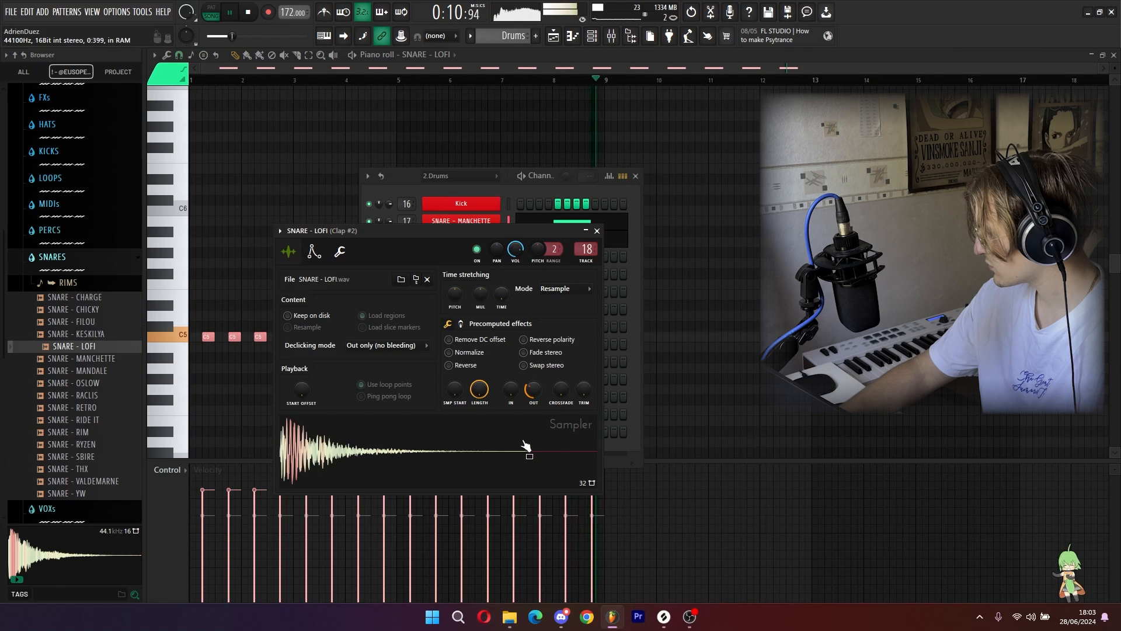
{"action": "left_click_drag", "start_coordinate": [532, 389], "coordinate": [532, 383]}
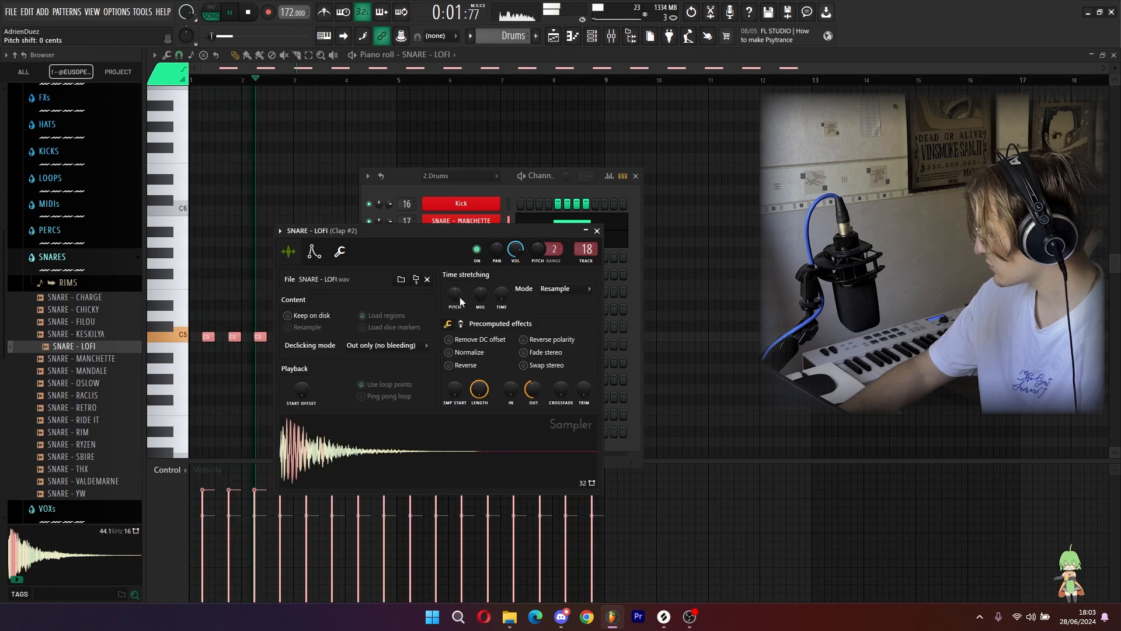
{"action": "left_click_drag", "start_coordinate": [455, 294], "coordinate": [455, 287]}
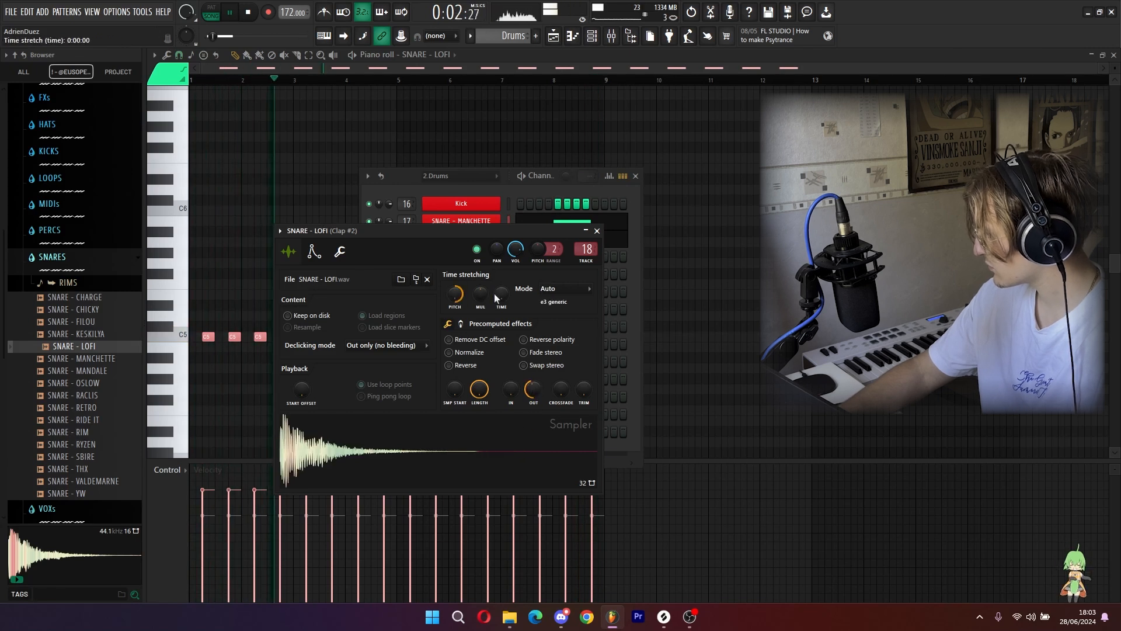
{"action": "left_click", "coordinate": [597, 232]}
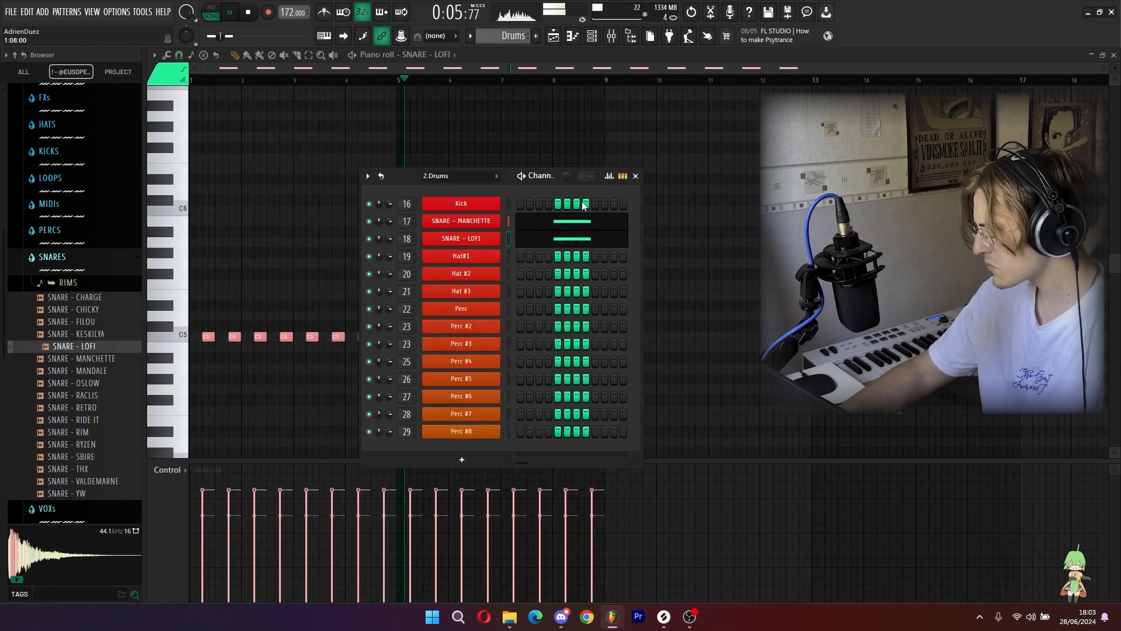
Step: Close the channel rack, stop playback and add extra C5 notes between the regular SNARE - LOFI hits
{"action": "left_click", "coordinate": [635, 176]}
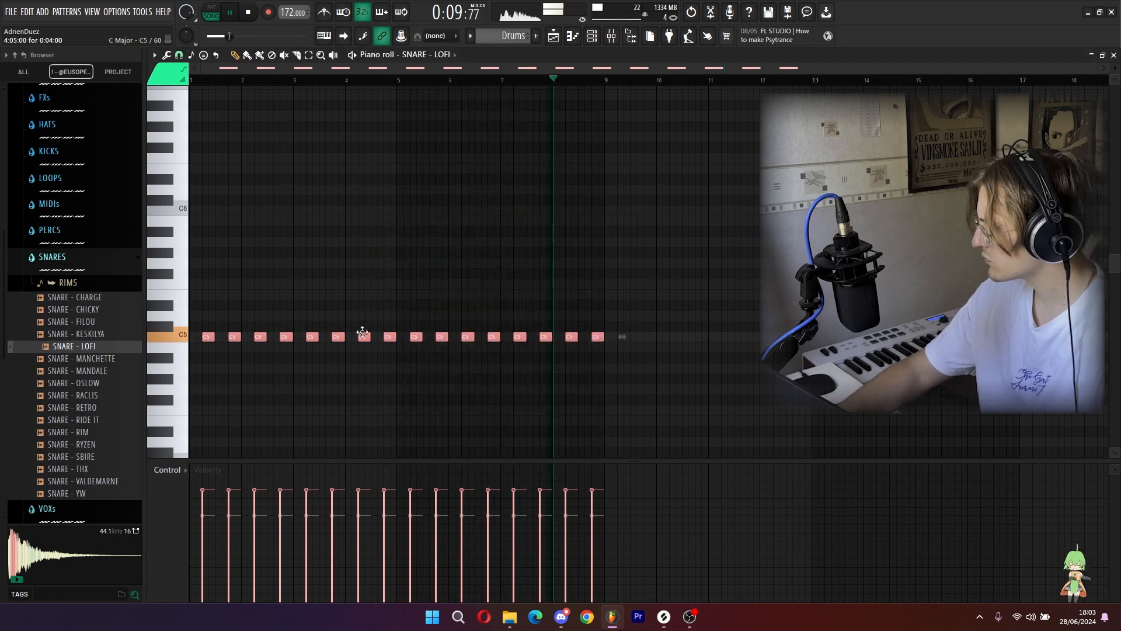
{"action": "left_click", "coordinate": [204, 85]}
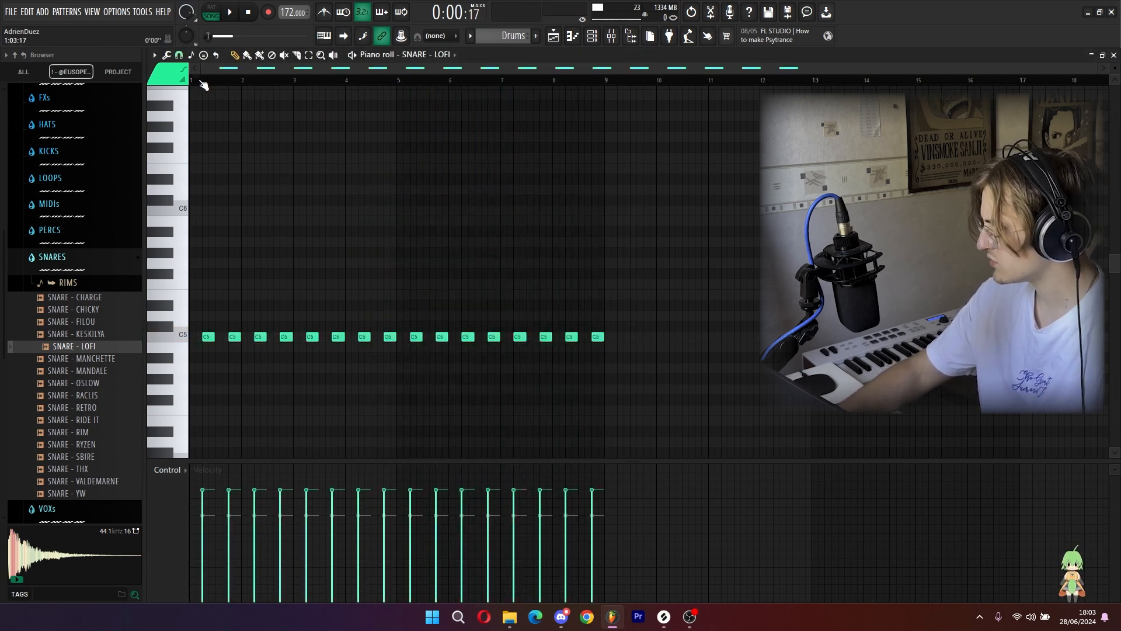
{"action": "scroll", "coordinate": [380, 210], "scroll_direction": "up", "scroll_amount": 5, "text": "ctrl"}
{"action": "scroll", "coordinate": [551, 331], "scroll_direction": "up", "scroll_amount": 2}
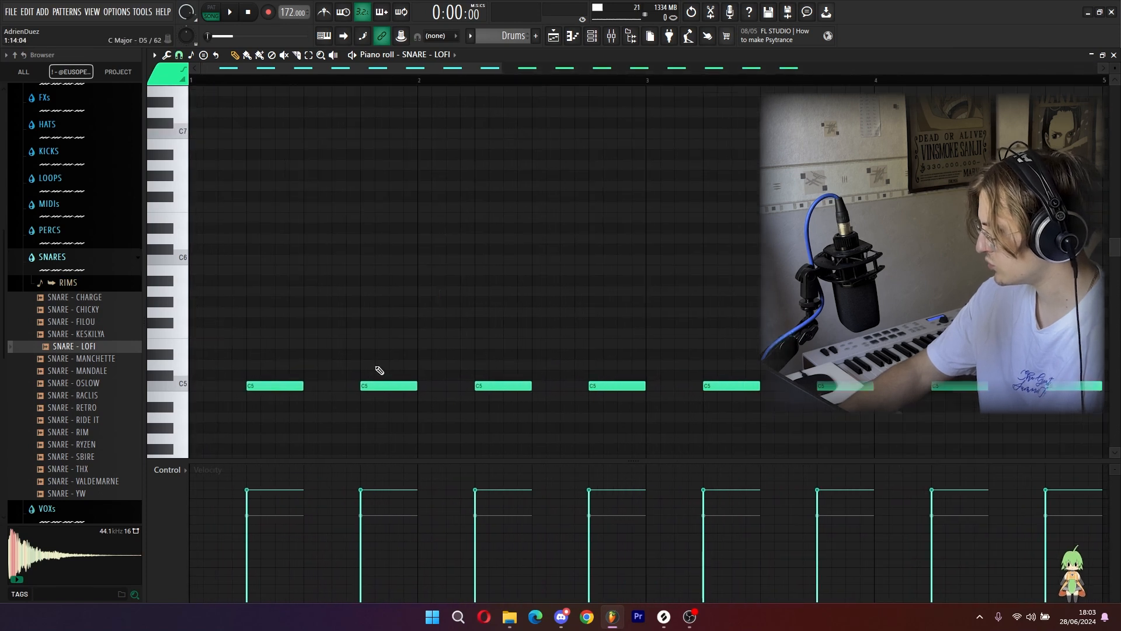
{"action": "left_click_drag", "start_coordinate": [449, 371], "coordinate": [463, 391]}
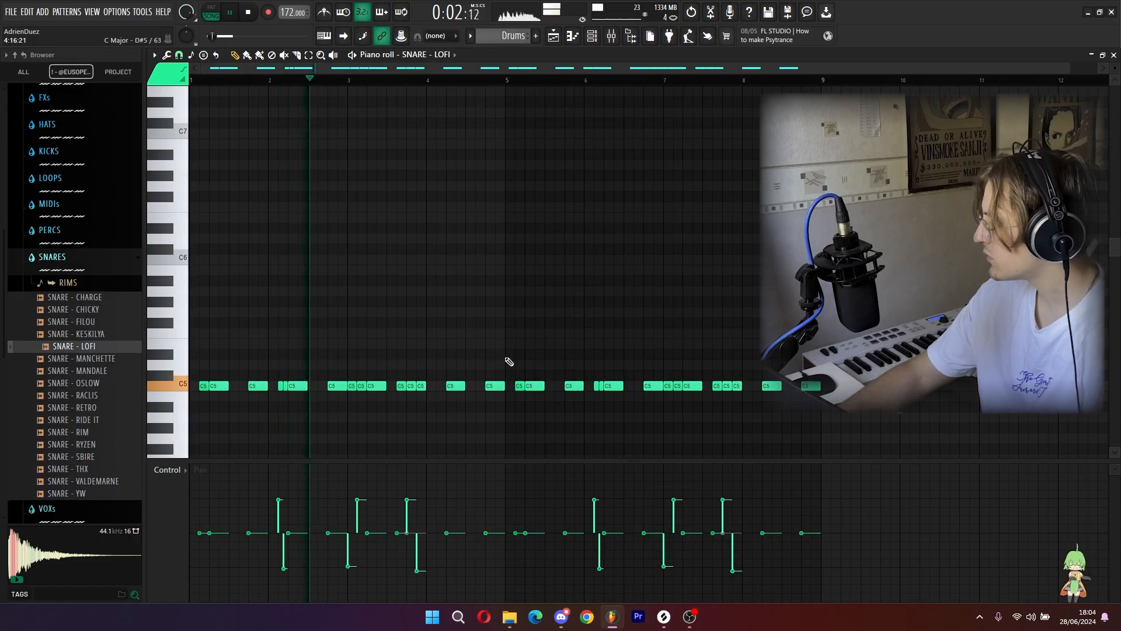
Step: Review the SNARE - LOFI notes' velocity and other note properties in the control lane
{"action": "left_click", "coordinate": [176, 470]}
{"action": "left_click", "coordinate": [196, 499]}
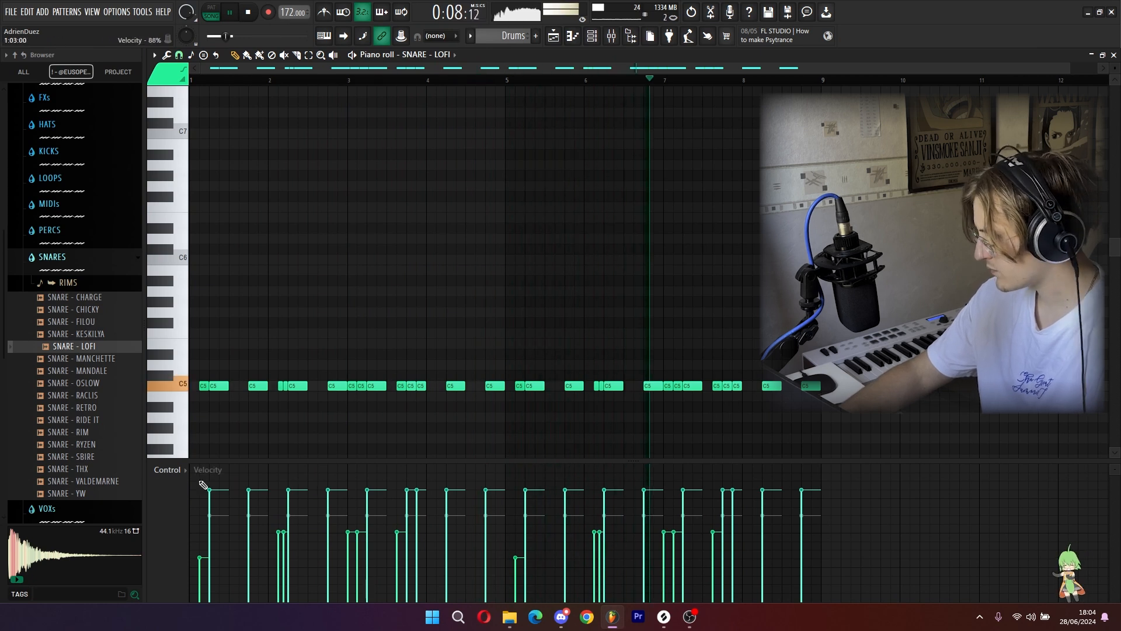
{"action": "left_click", "coordinate": [169, 470]}
{"action": "left_click", "coordinate": [193, 490]}
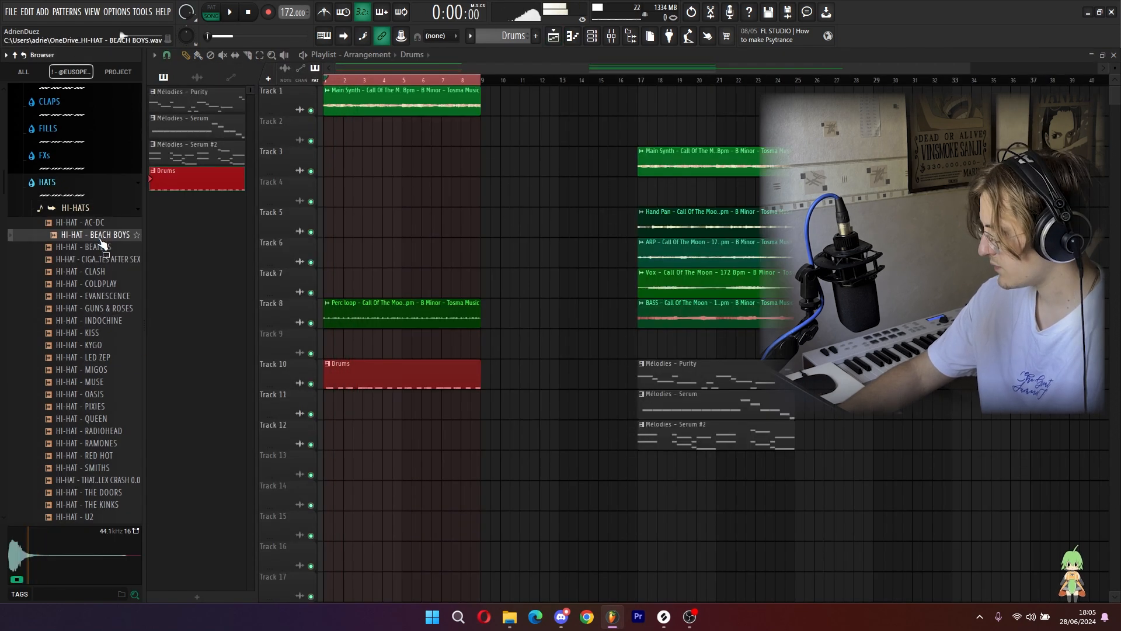
Step: Pick HI-HAT - BEACH BOYS for the Hat#1 channel and replace the open hat in Hat #2 with OPEN-HAT - MAROON
{"action": "left_click", "coordinate": [106, 236]}
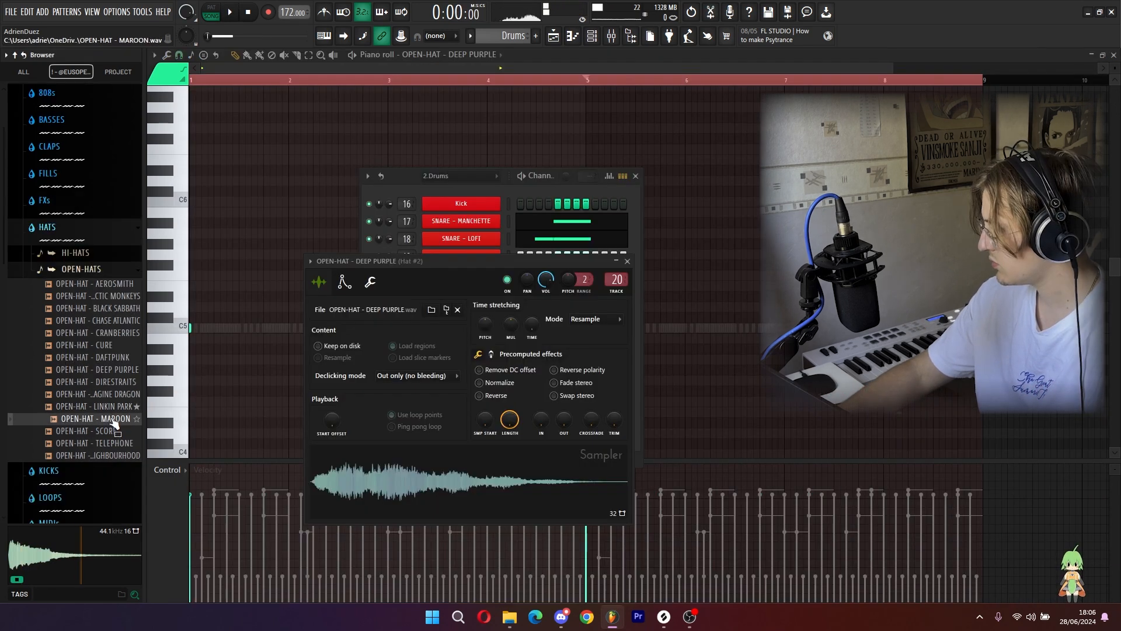
{"action": "left_click_drag", "start_coordinate": [115, 425], "coordinate": [374, 491]}
{"action": "left_click", "coordinate": [628, 263]}
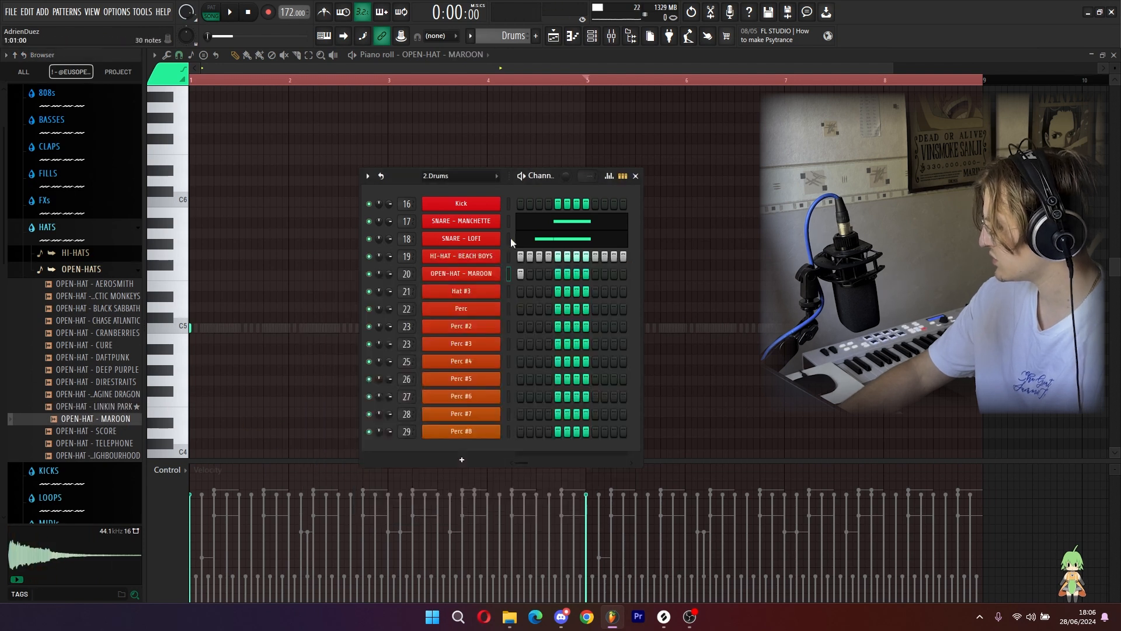
Step: Lower the Hat #2 mixer track to about -3.9 dB during playback and adjust its send to BUS • VERB
{"action": "key", "text": "space"}
{"action": "left_click", "coordinate": [635, 176]}
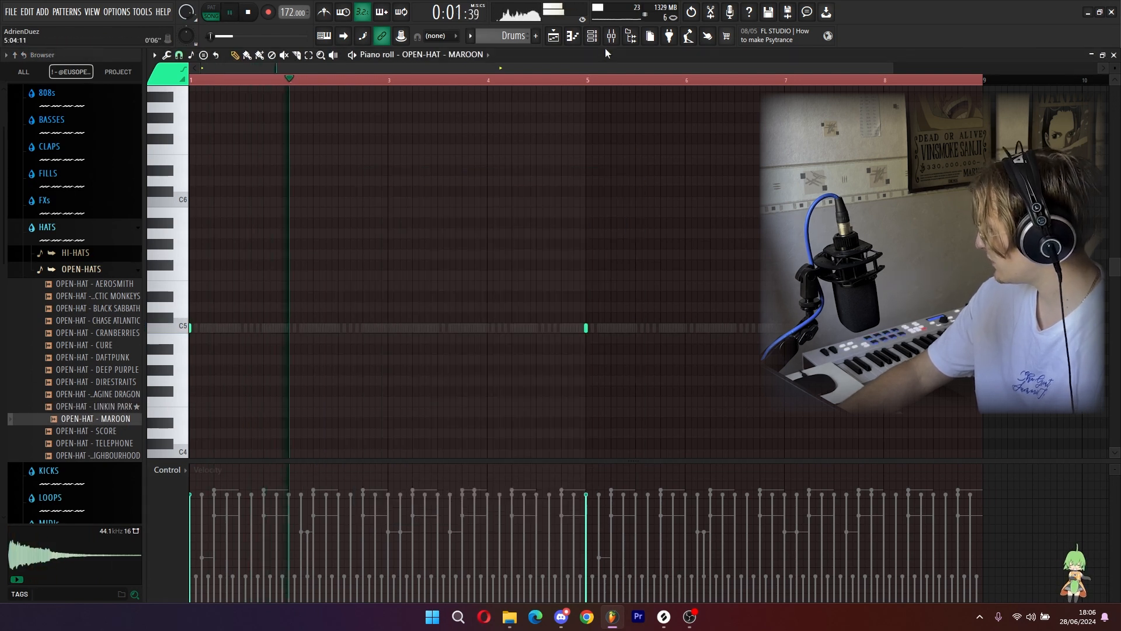
{"action": "left_click", "coordinate": [611, 36]}
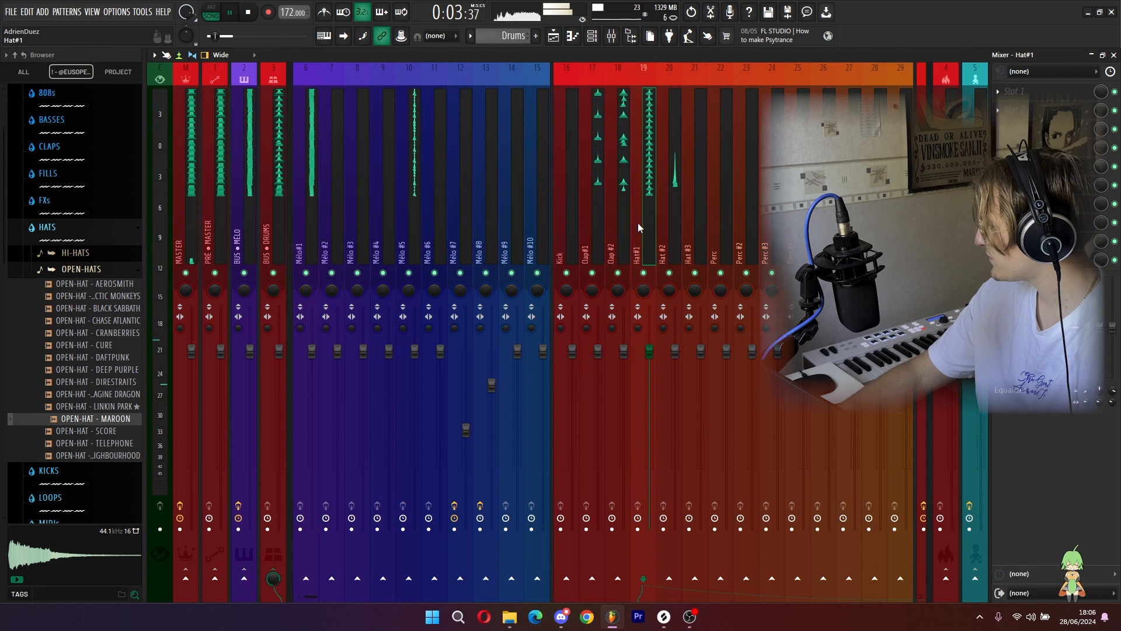
{"action": "left_click_drag", "start_coordinate": [675, 352], "coordinate": [675, 380]}
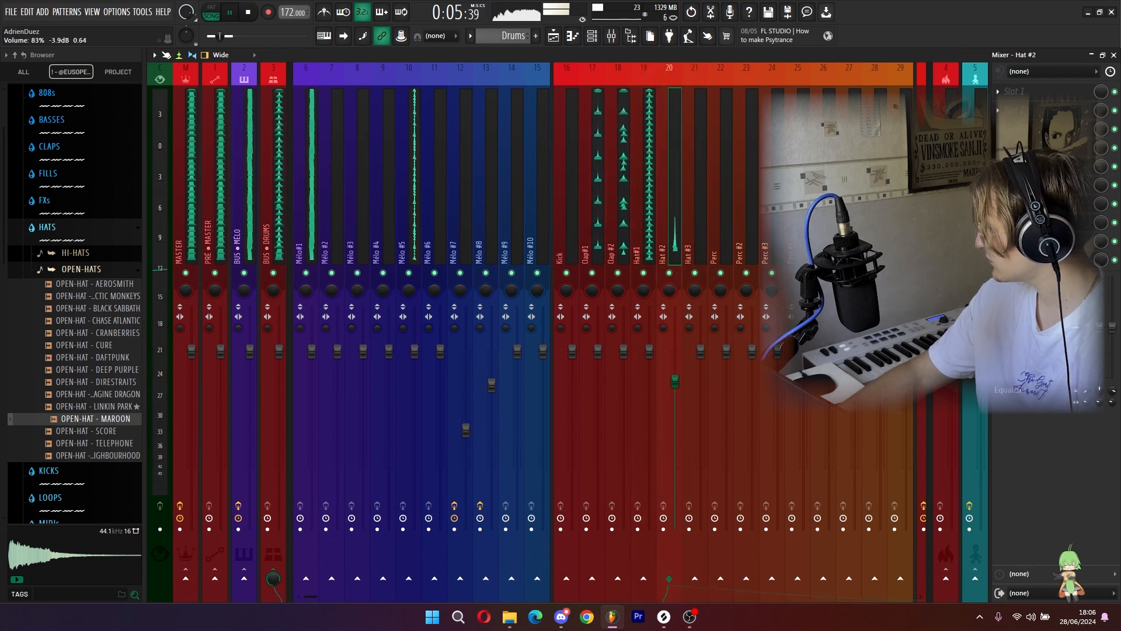
{"action": "left_click", "coordinate": [975, 578]}
{"action": "mouse_move", "coordinate": [975, 578]}
{"action": "left_mouse_down"}
{"action": "mouse_move", "coordinate": [975, 619]}
{"action": "mouse_move", "coordinate": [980, 572]}
{"action": "left_mouse_up"}
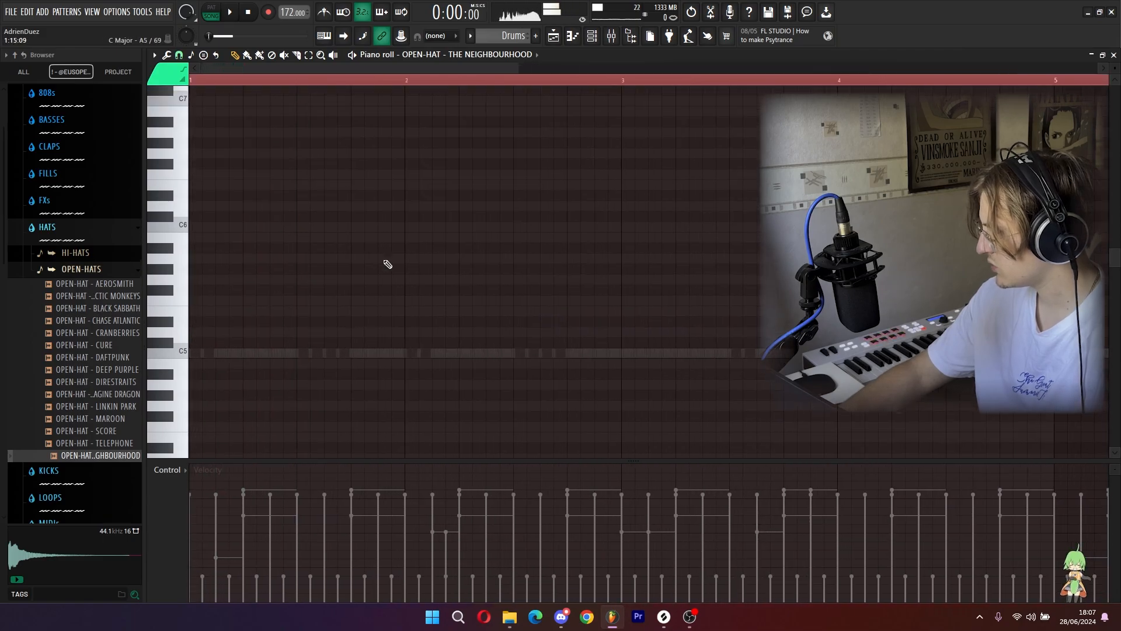
Step: Play back the C5 OPEN-HAT - THE NEIGHBOURHOOD hits in bars 1 and 2, and shorten the time selection to the opening bars
{"action": "key", "text": "space"}
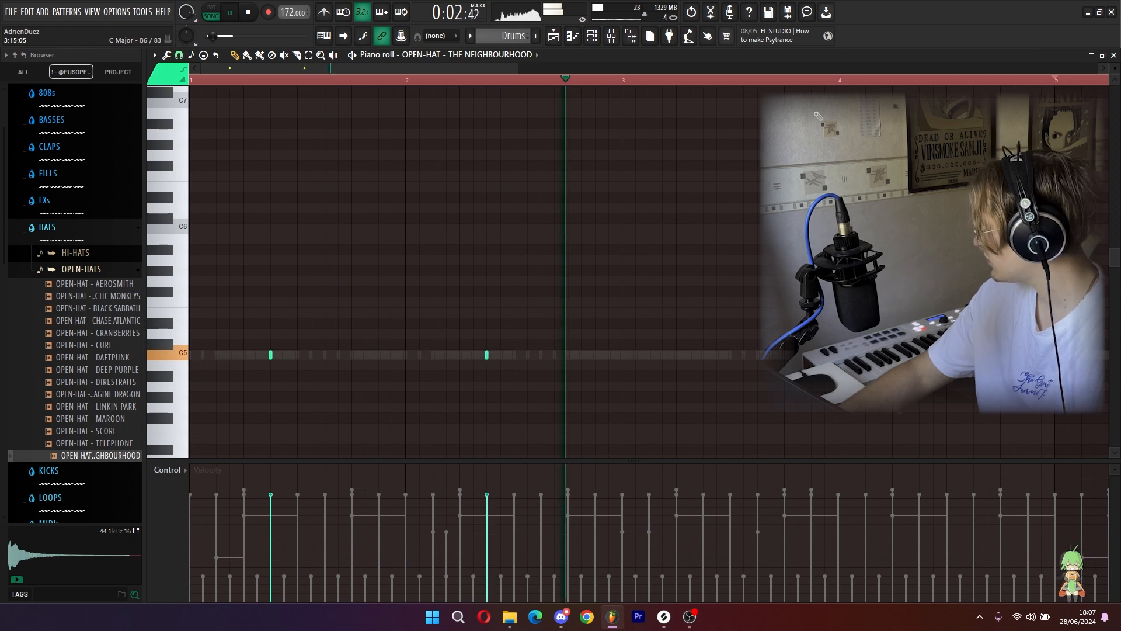
{"action": "key", "text": "space"}
{"action": "scroll", "coordinate": [832, 69], "scroll_direction": "down", "scroll_amount": 5}
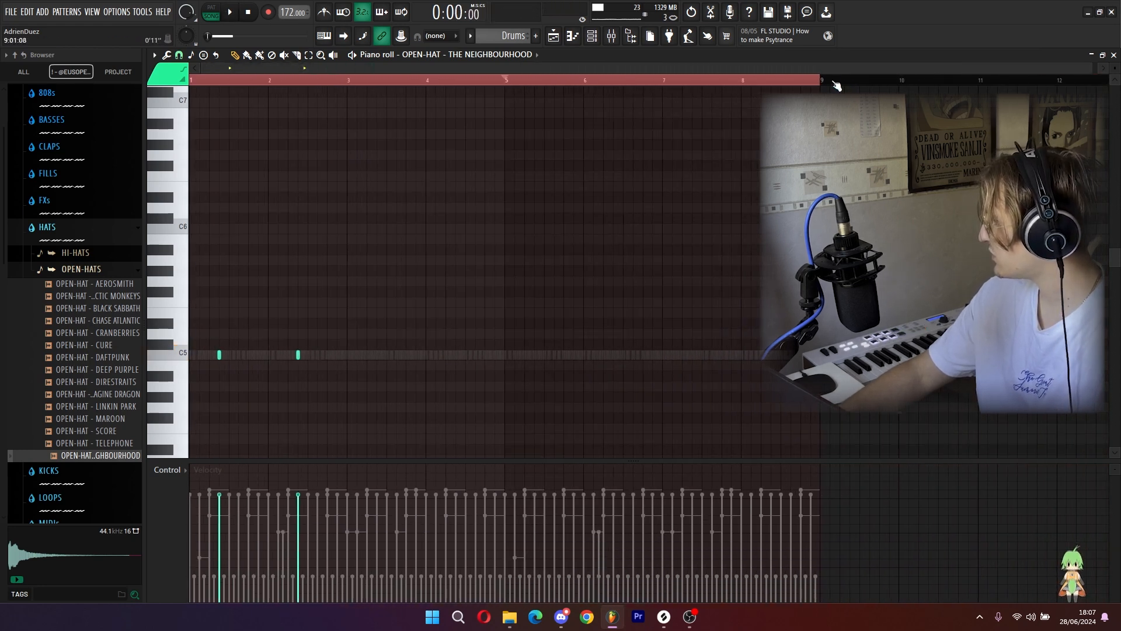
{"action": "left_click_drag", "start_coordinate": [837, 86], "coordinate": [324, 113]}
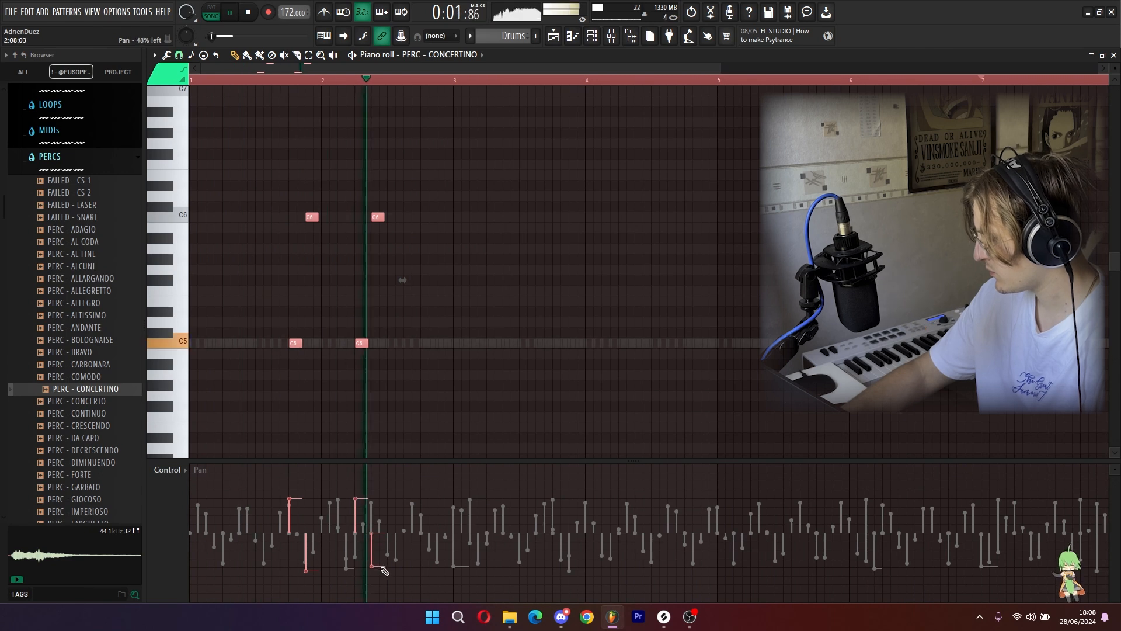
Step: Reset the panning of the second pair of PERC - CONCERTINO notes to centre
{"action": "right_click", "coordinate": [376, 571], "text": "alt"}
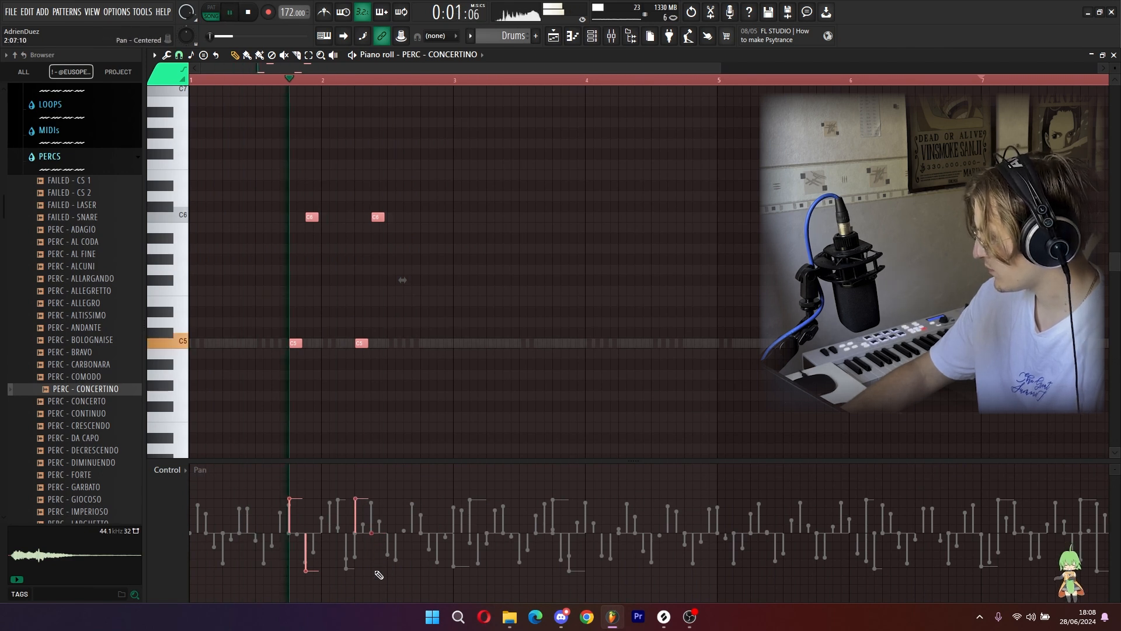
{"action": "right_click", "coordinate": [362, 520], "text": "alt"}
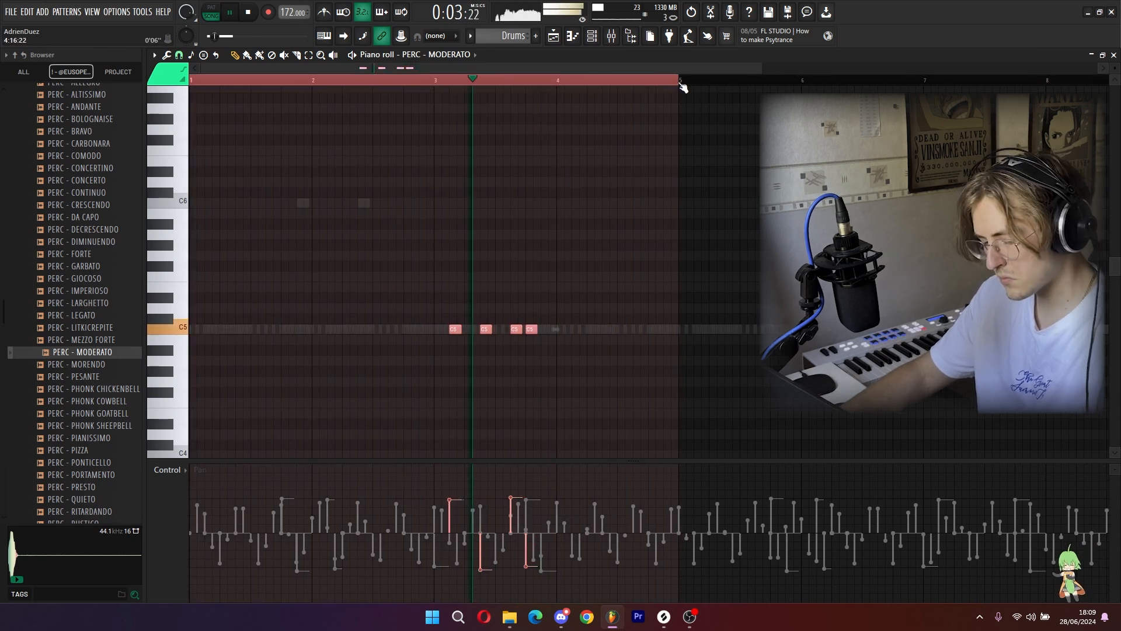
Step: Try to duplicate the four-bar PERC - MODERATO phrase, select all its notes and toggle playback
{"action": "key", "text": "ctrl+b"}
{"action": "key", "text": "ctrl+a"}
{"action": "key", "text": "space"}
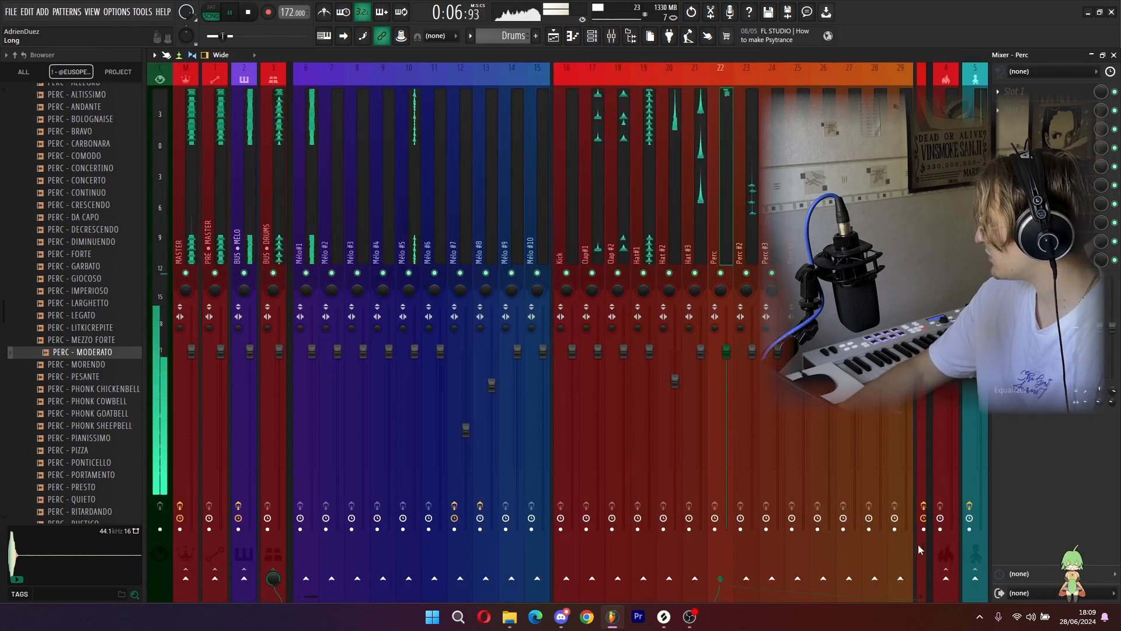
Step: Choose PERC - SONATA after auditioning PERC - SPICCATO, and limit the piano roll's time selection to bars 1 to 4
{"action": "left_click", "coordinate": [85, 328]}
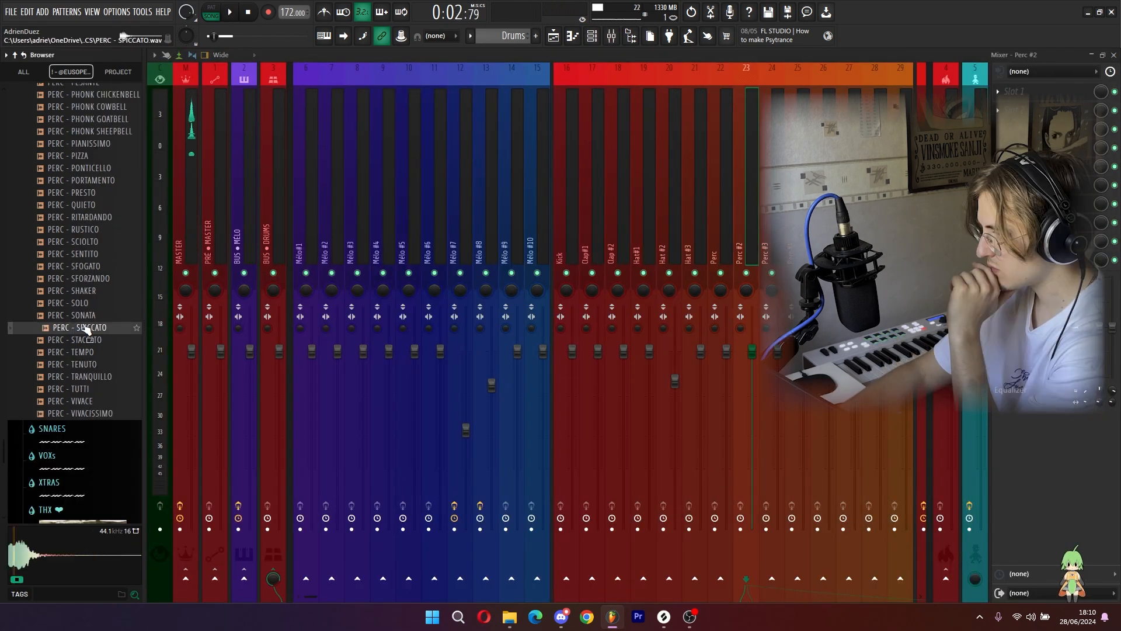
{"action": "left_click", "coordinate": [80, 318]}
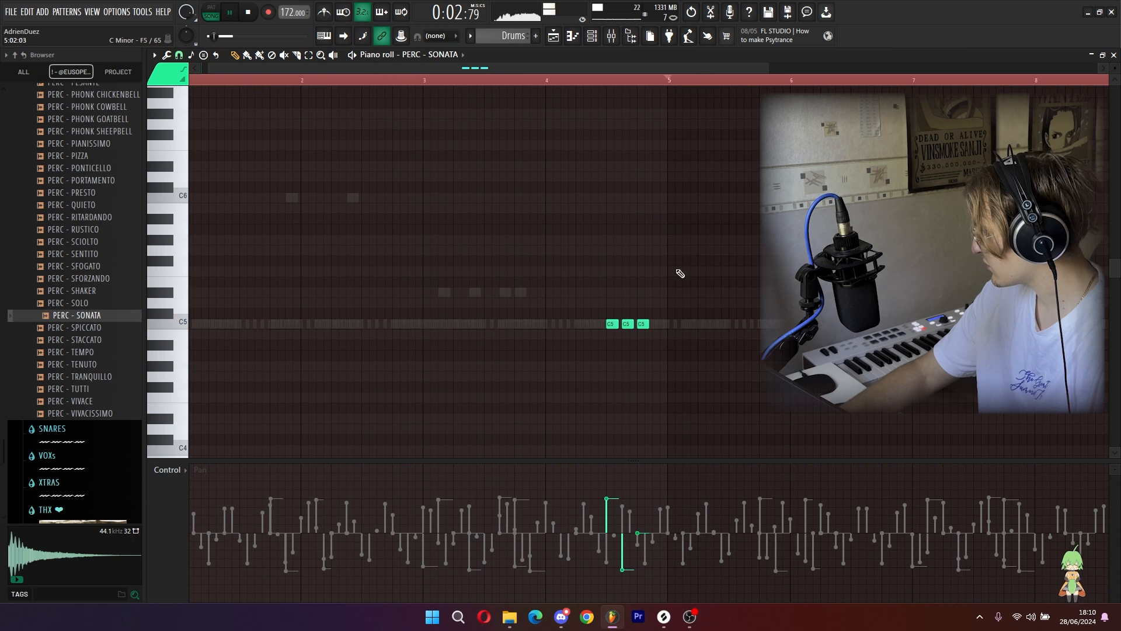
{"action": "scroll", "coordinate": [698, 83], "scroll_direction": "down", "scroll_amount": 2}
{"action": "left_click_drag", "start_coordinate": [709, 82], "coordinate": [494, 122]}
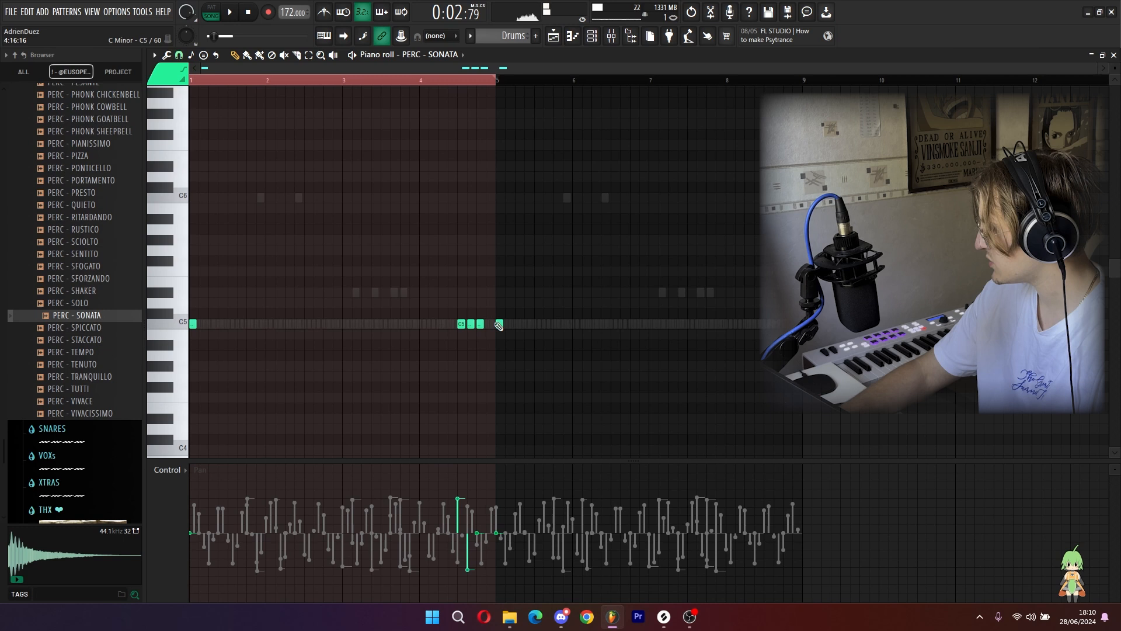
Step: Lengthen the PERC - SONATA notes starting bars 1 and 5 and the last of the three bar 4 hits, checking them in playback
{"action": "key", "text": "space"}
{"action": "left_click_drag", "start_coordinate": [763, 320], "coordinate": [108, 292]}
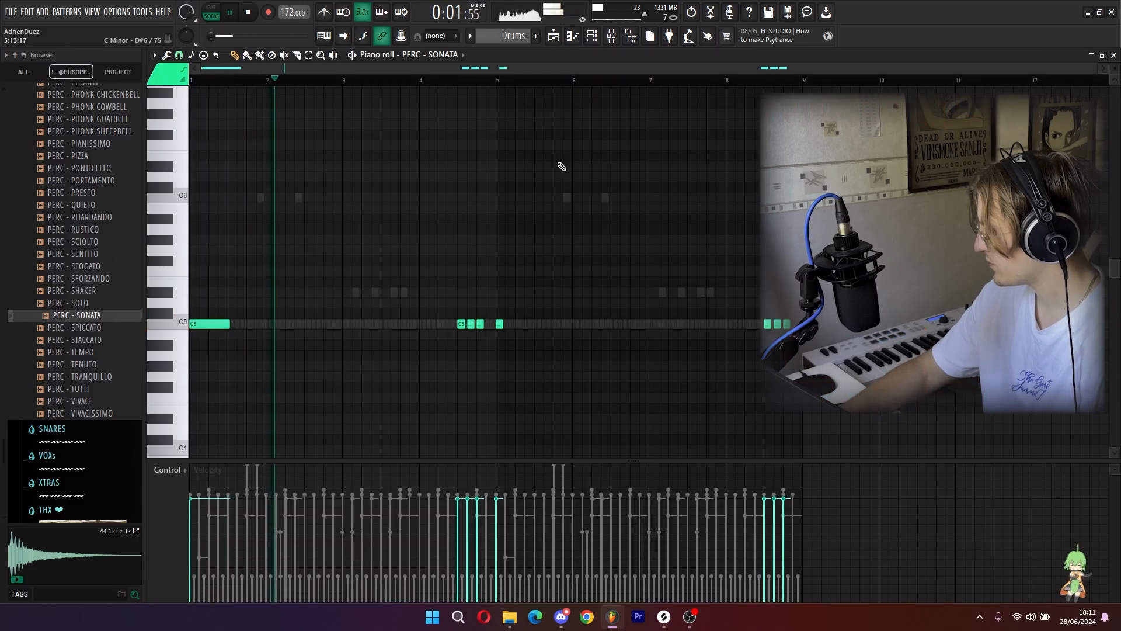
{"action": "scroll", "coordinate": [496, 81], "scroll_direction": "up", "scroll_amount": 2}
{"action": "left_click_drag", "start_coordinate": [512, 323], "coordinate": [568, 344]}
{"action": "left_click_drag", "start_coordinate": [476, 325], "coordinate": [483, 327]}
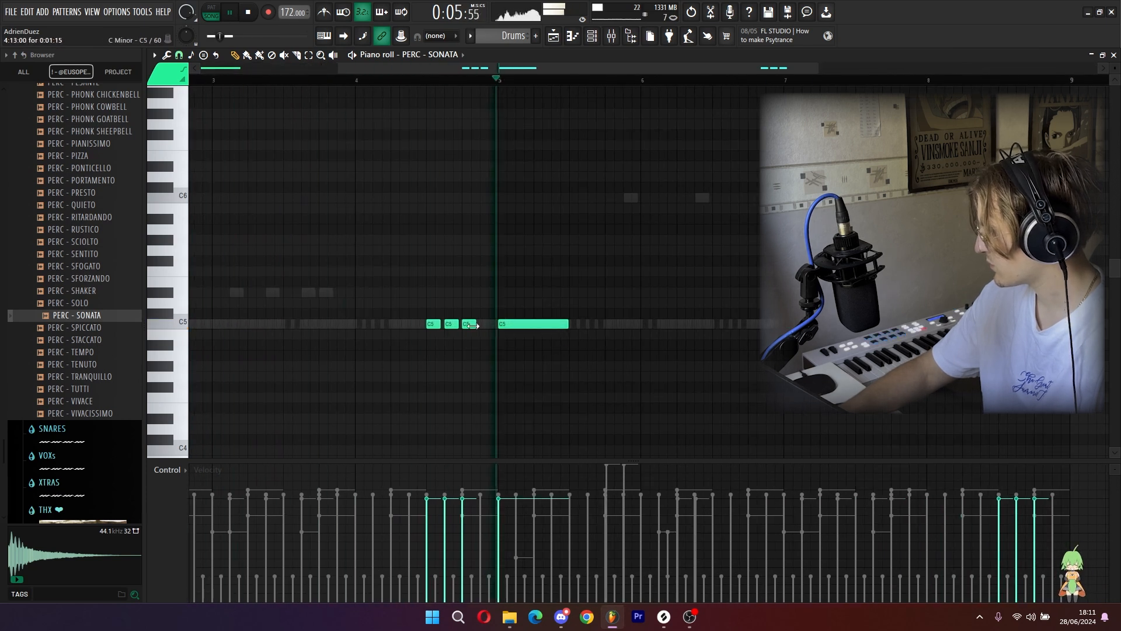
{"action": "key", "text": "space"}
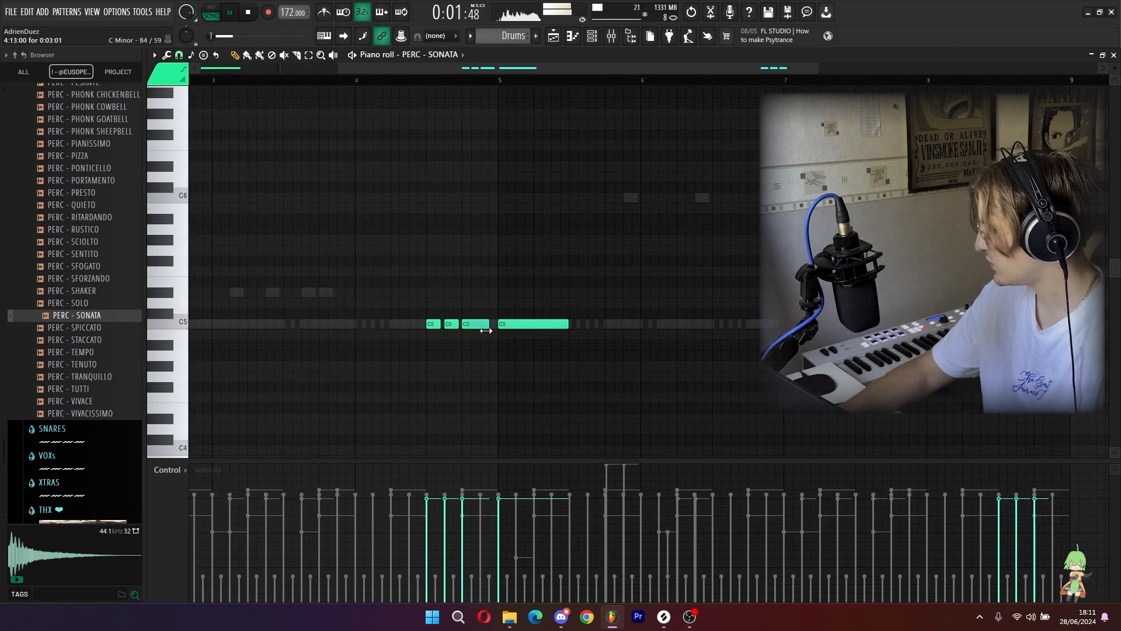
{"action": "key", "text": "space"}
Step: Replace the three PERC - SONATA hits in bar 8 with copies of the bar 4 hits, and undo a trial shift of the bar 5 note
{"action": "scroll", "coordinate": [444, 89], "scroll_direction": "down", "scroll_amount": 2}
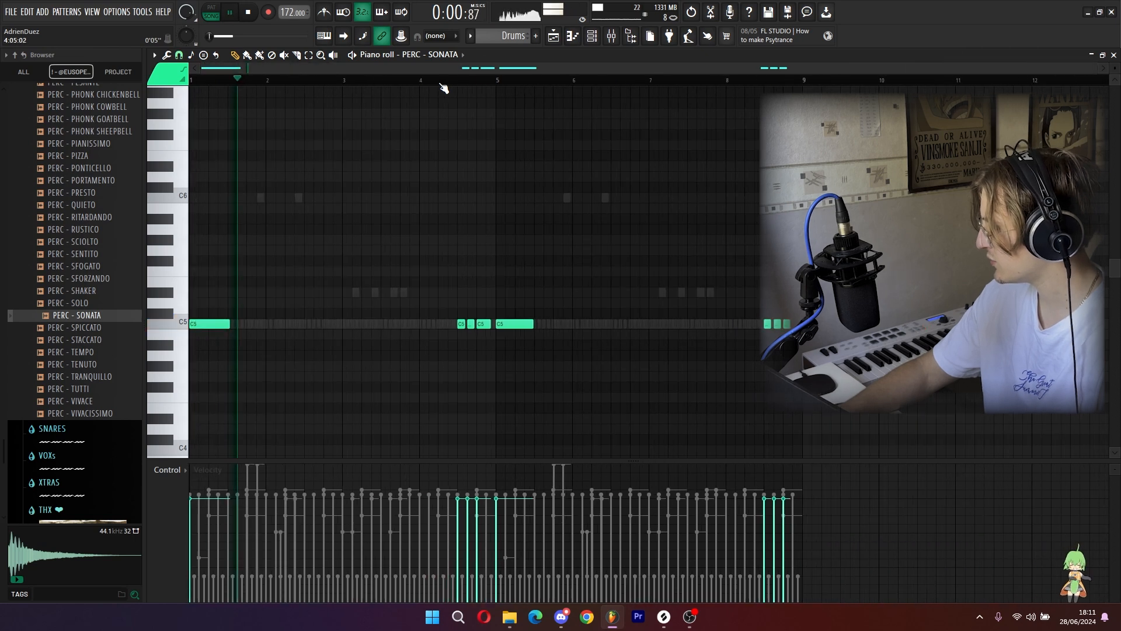
{"action": "right_click", "coordinate": [787, 324]}
{"action": "right_click", "coordinate": [777, 324]}
{"action": "right_click", "coordinate": [767, 325]}
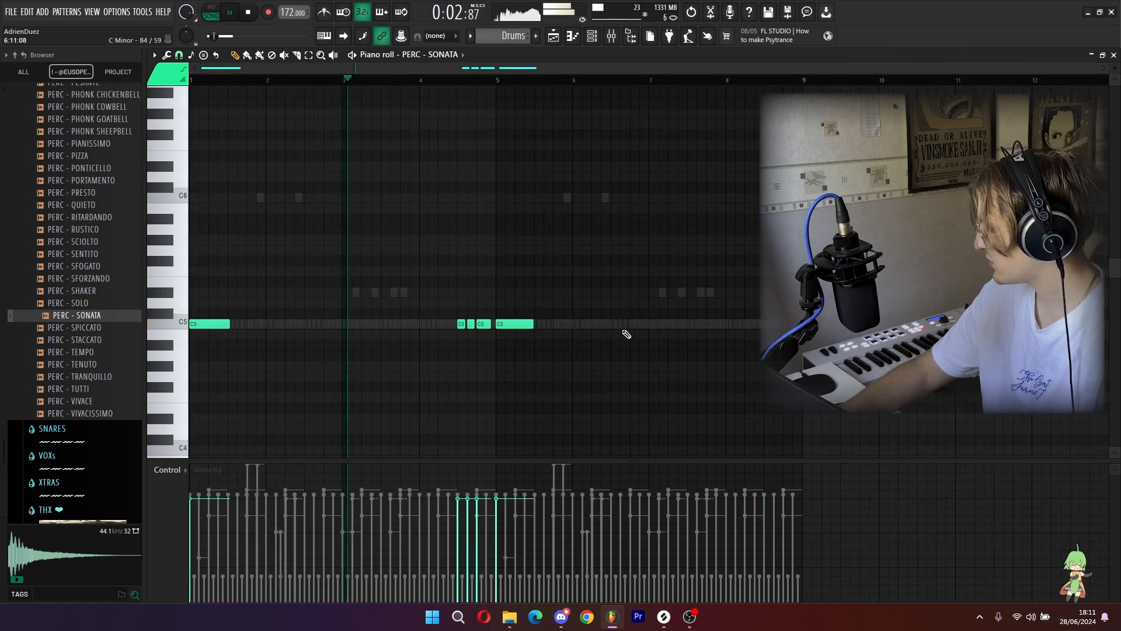
{"action": "mouse_move", "coordinate": [486, 346]}
{"action": "left_mouse_down"}
{"action": "mouse_move", "coordinate": [461, 321]}
{"action": "mouse_move", "coordinate": [807, 342]}
{"action": "mouse_move", "coordinate": [787, 345]}
{"action": "left_mouse_up"}
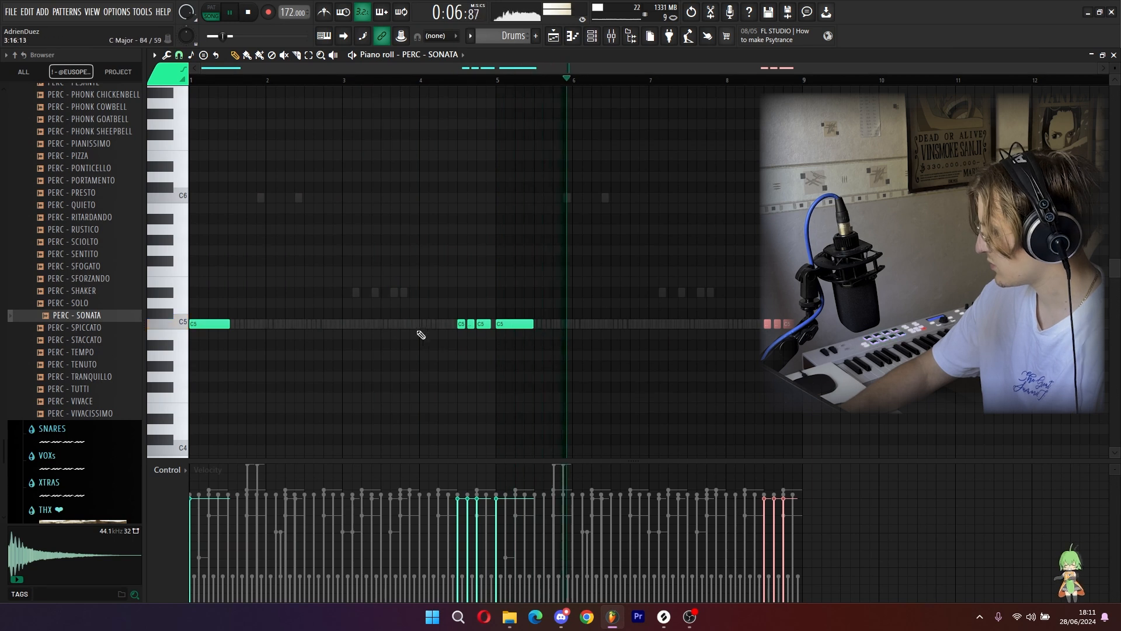
{"action": "left_click_drag", "start_coordinate": [516, 324], "coordinate": [544, 323]}
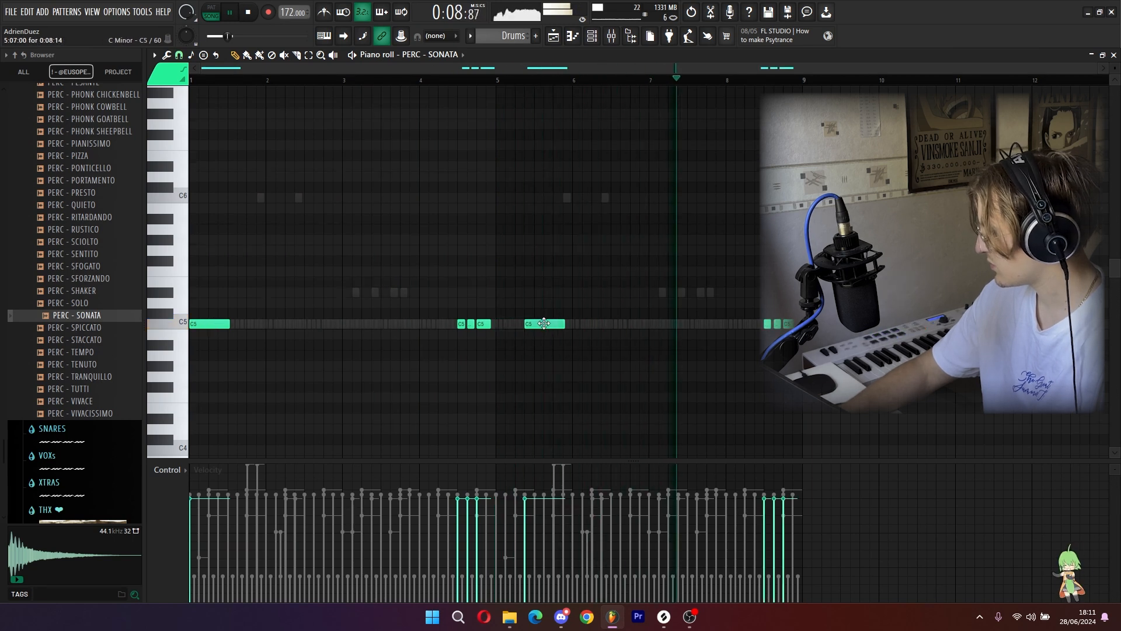
{"action": "key", "text": "ctrl+z"}
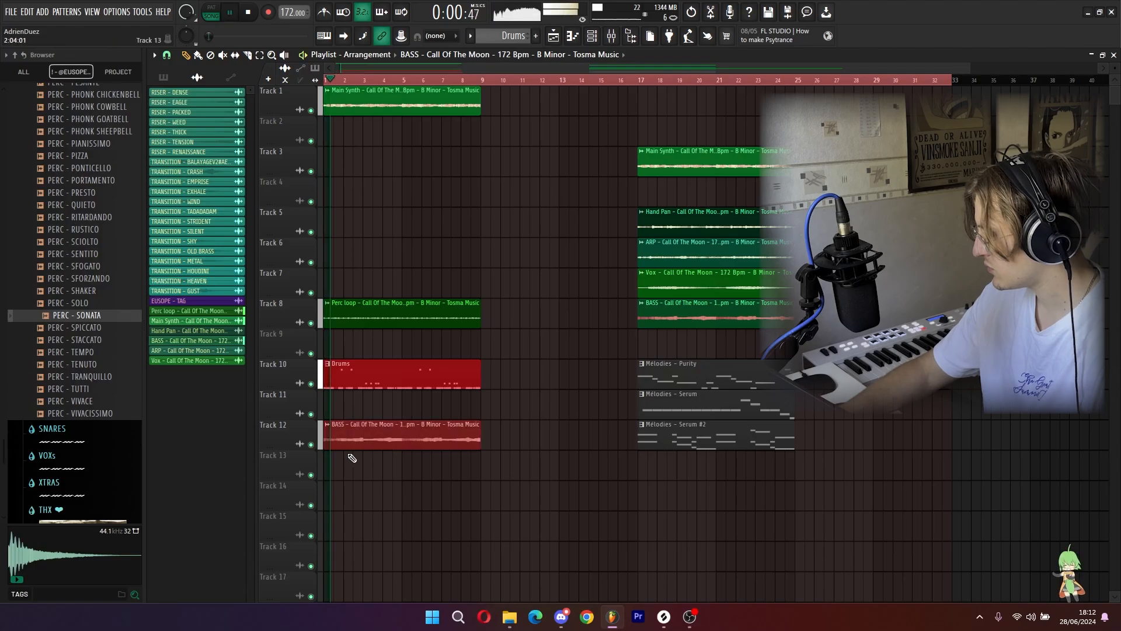
Step: Remove the stray BASS loop clip from Track 13 and load the LONG - HARD reese sample for the bass line
{"action": "left_click", "coordinate": [397, 467]}
{"action": "right_click", "coordinate": [403, 470]}
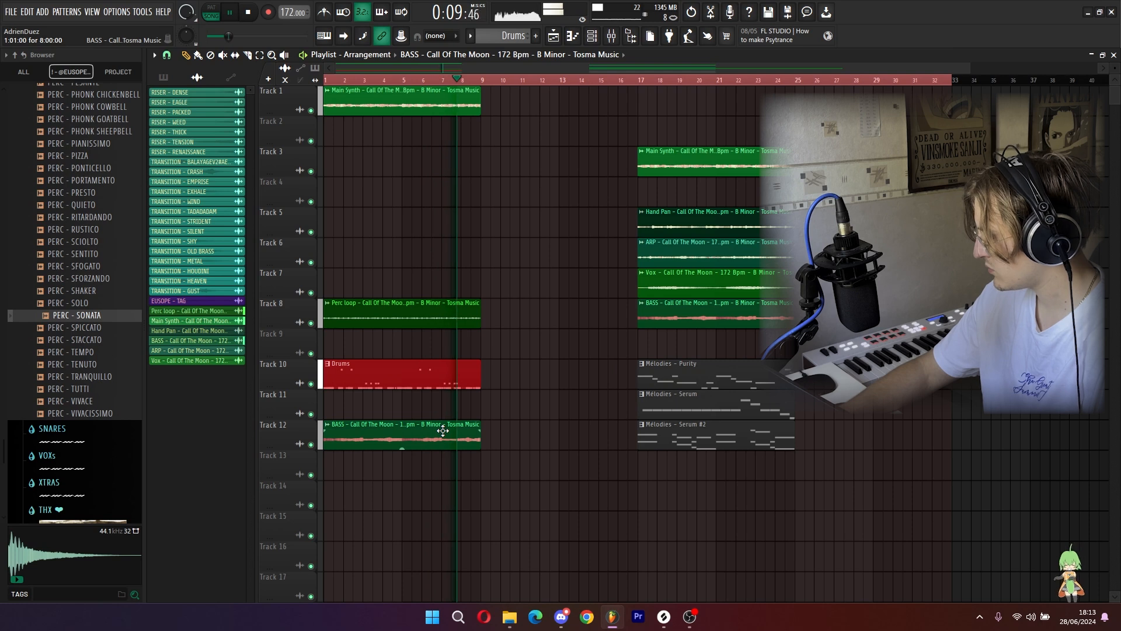
{"action": "left_click", "coordinate": [100, 215]}
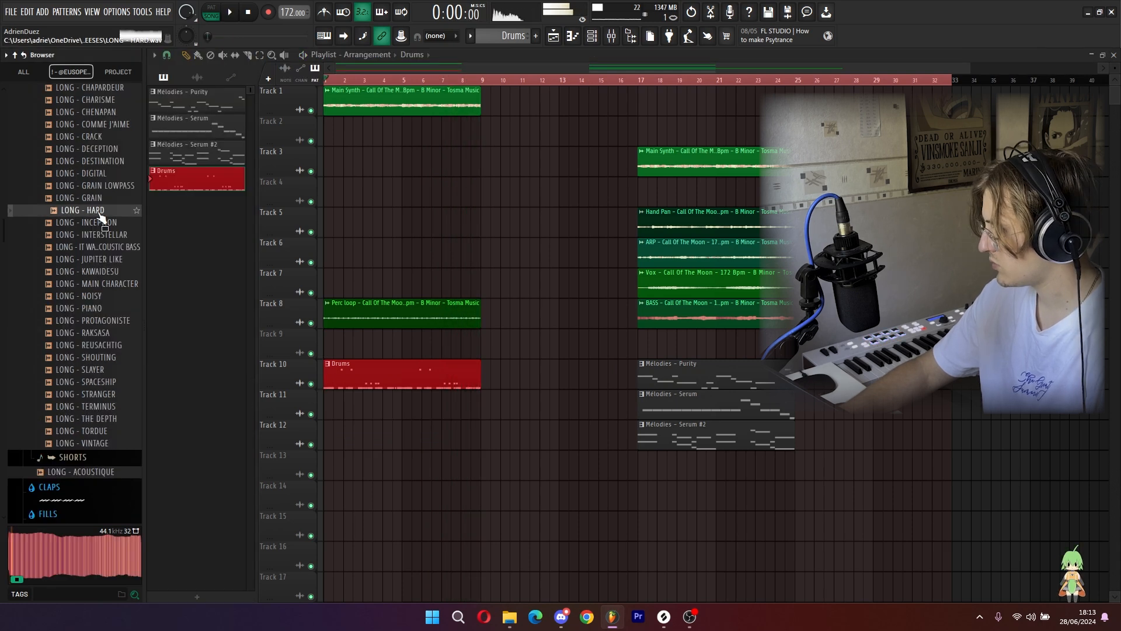
{"action": "left_click_drag", "start_coordinate": [128, 218], "coordinate": [132, 284]}
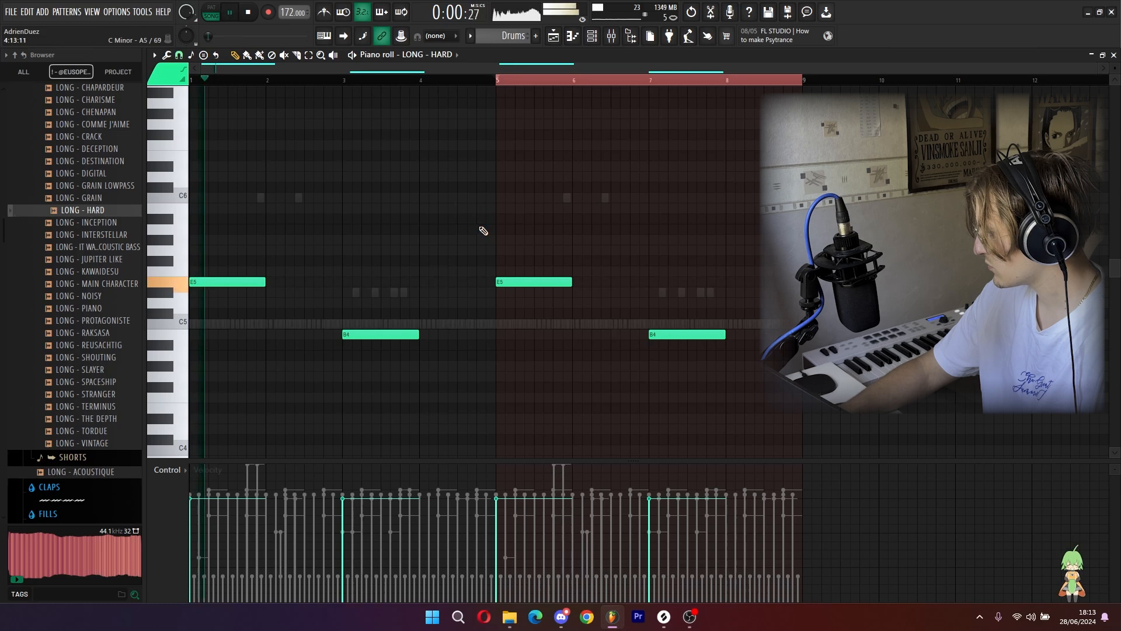
Step: Add short LONG - HARD notes: B5 and A5 ending bar 4, two E5 late in bar 6, and two B4 late in bar 8
{"action": "left_click", "coordinate": [459, 209]}
{"action": "left_click", "coordinate": [480, 230]}
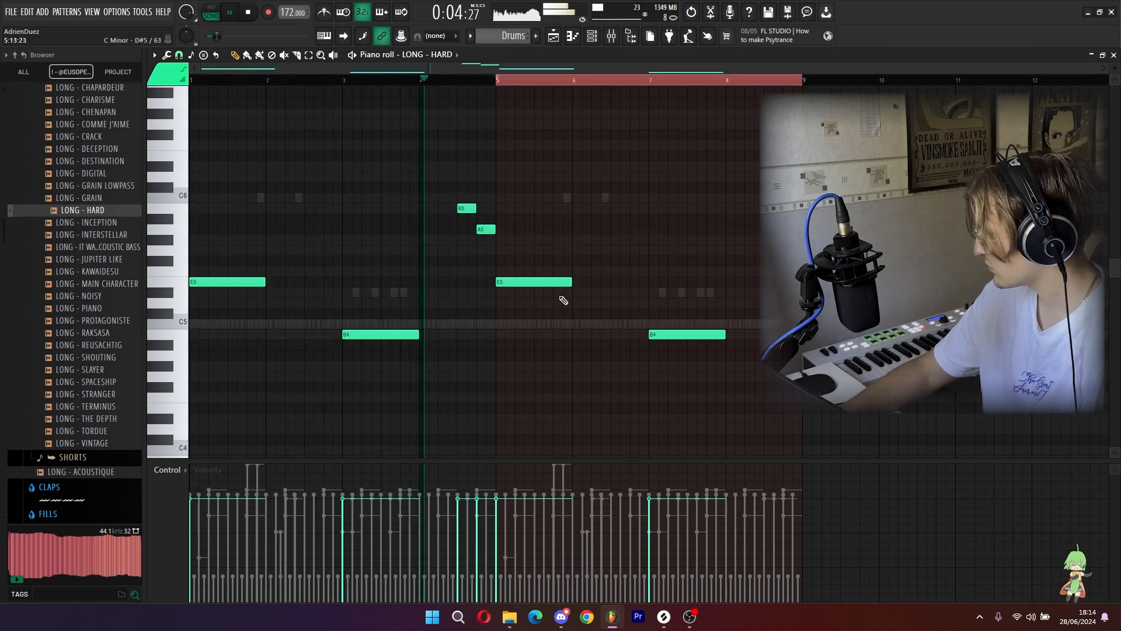
{"action": "left_click", "coordinate": [623, 281]}
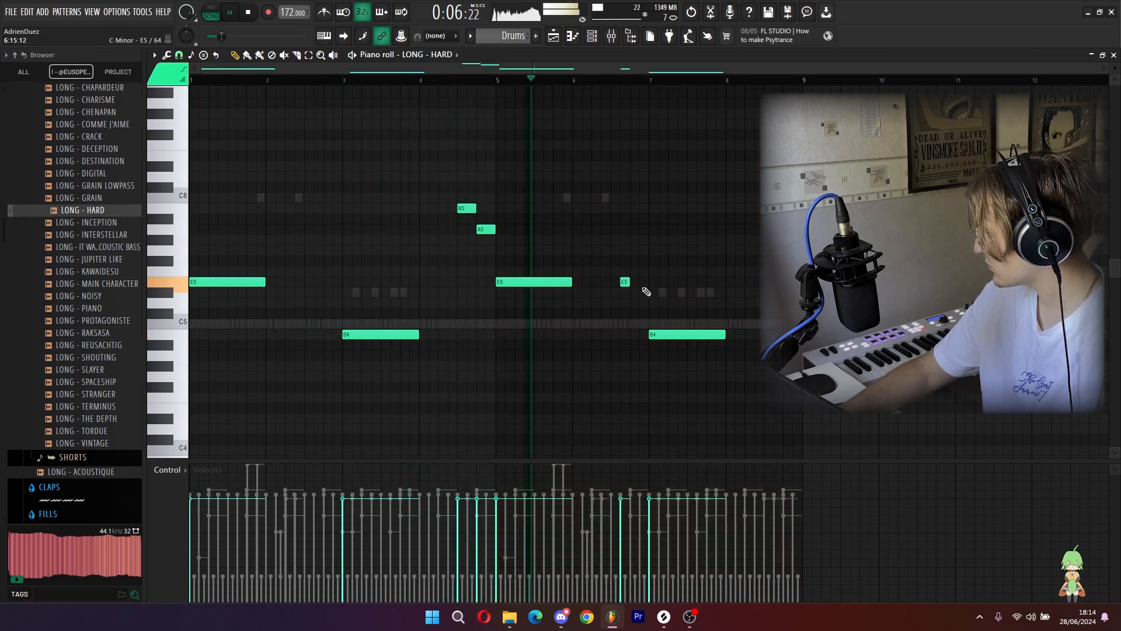
{"action": "left_click", "coordinate": [642, 281]}
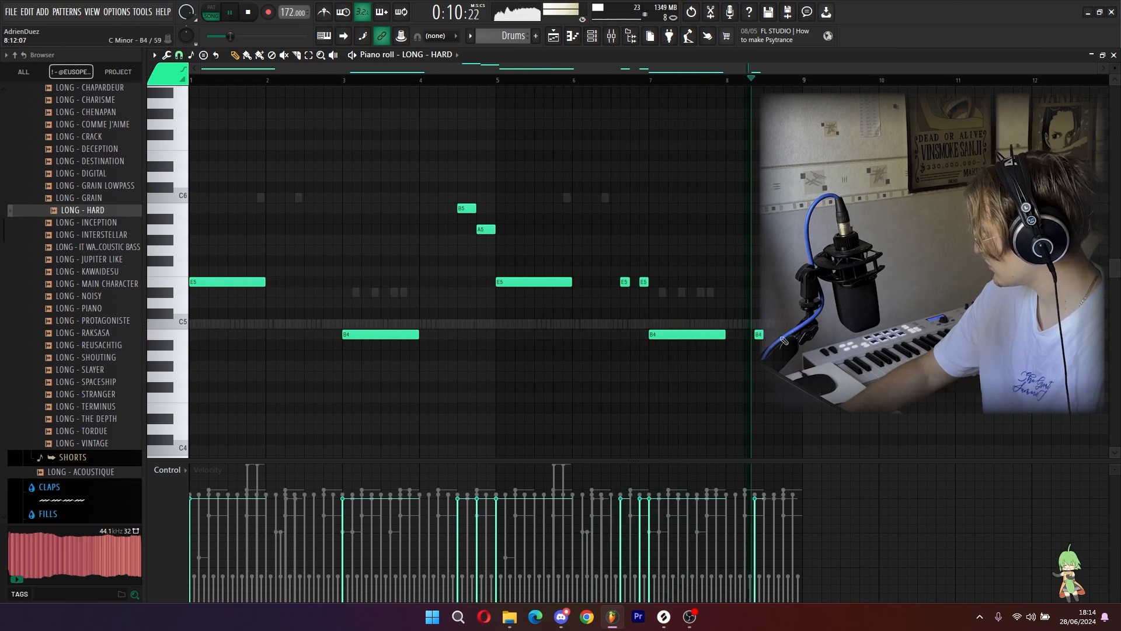
{"action": "left_click", "coordinate": [758, 334]}
{"action": "left_click", "coordinate": [786, 334]}
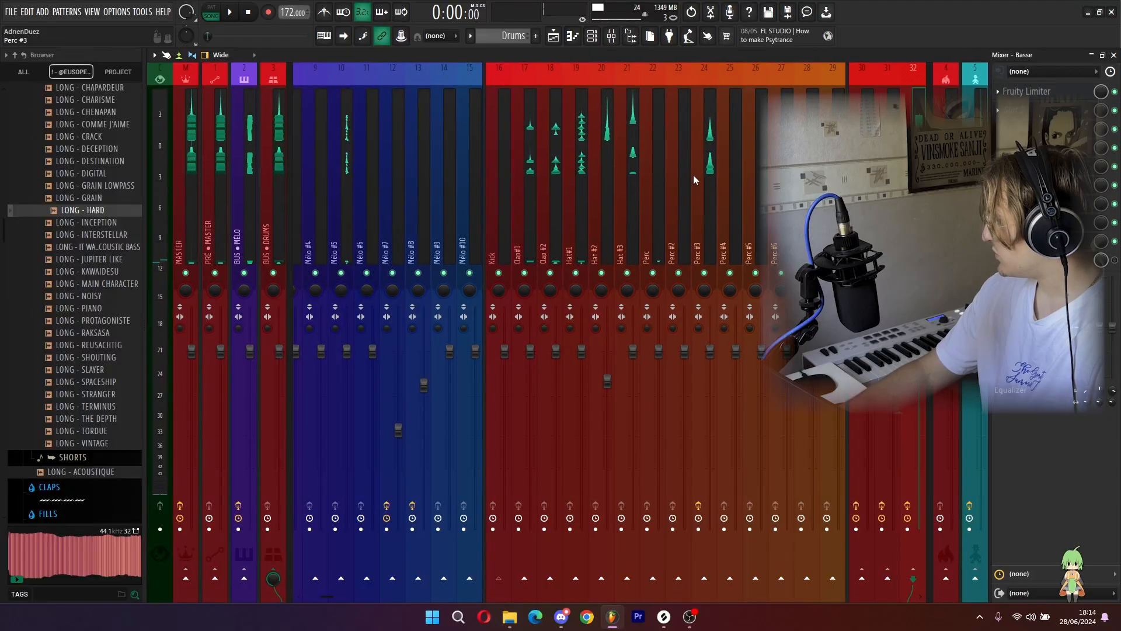
Step: Add Decapitator to the Basse mixer track and audition its Punish mode during playback, leaving it off
{"action": "scroll", "coordinate": [692, 174], "scroll_direction": "right", "scroll_amount": 6}
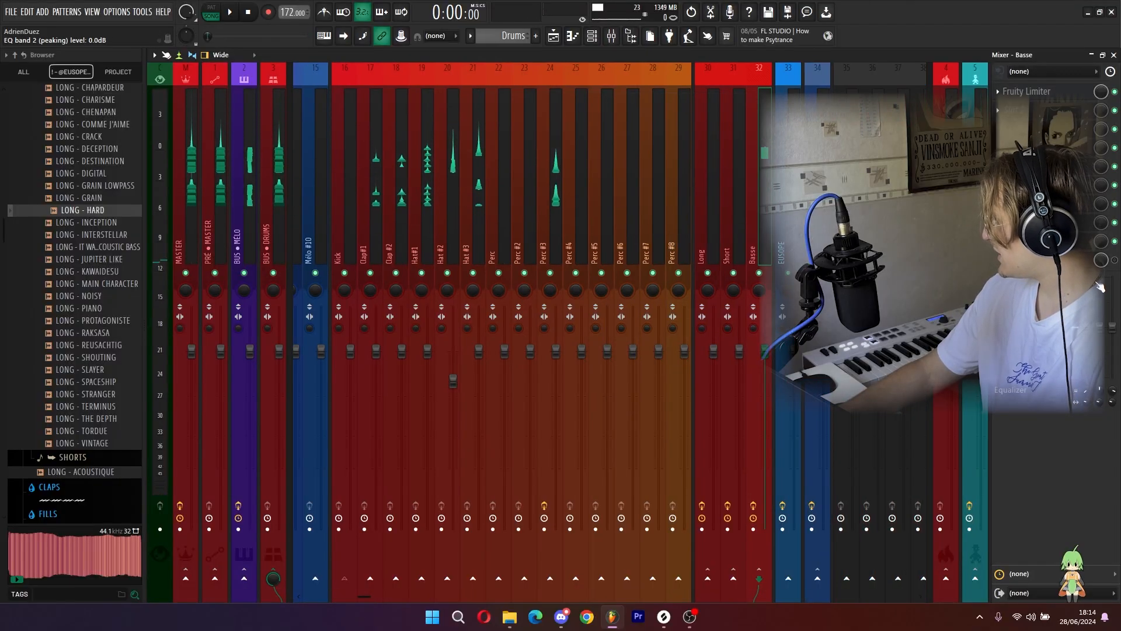
{"action": "left_click", "coordinate": [1076, 265]}
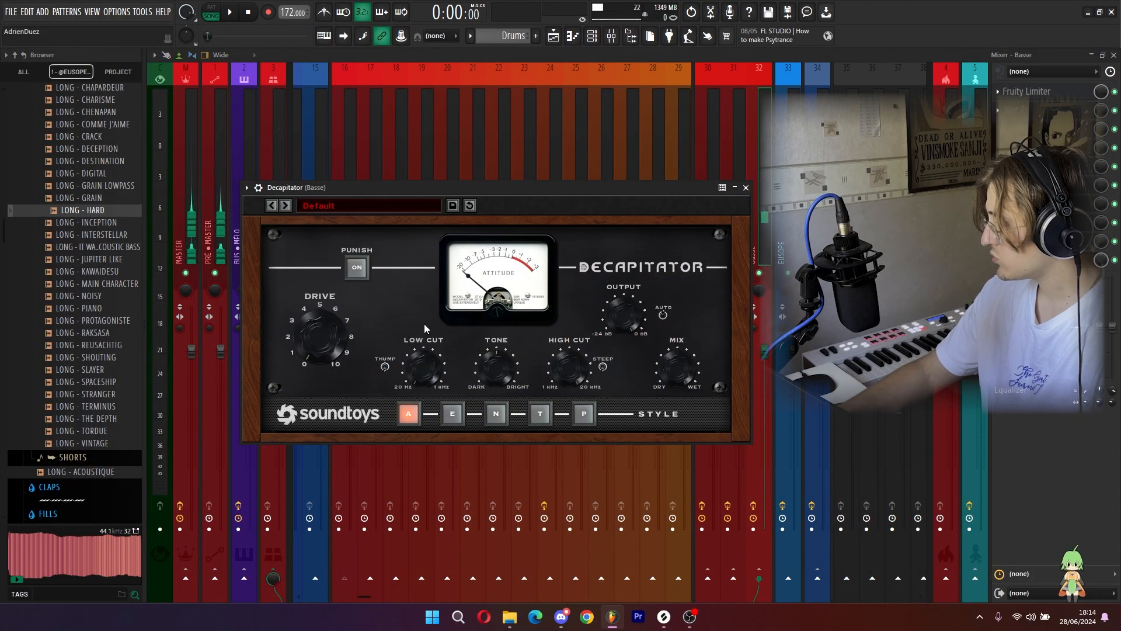
{"action": "key", "text": "space"}
{"action": "left_click", "coordinate": [357, 267]}
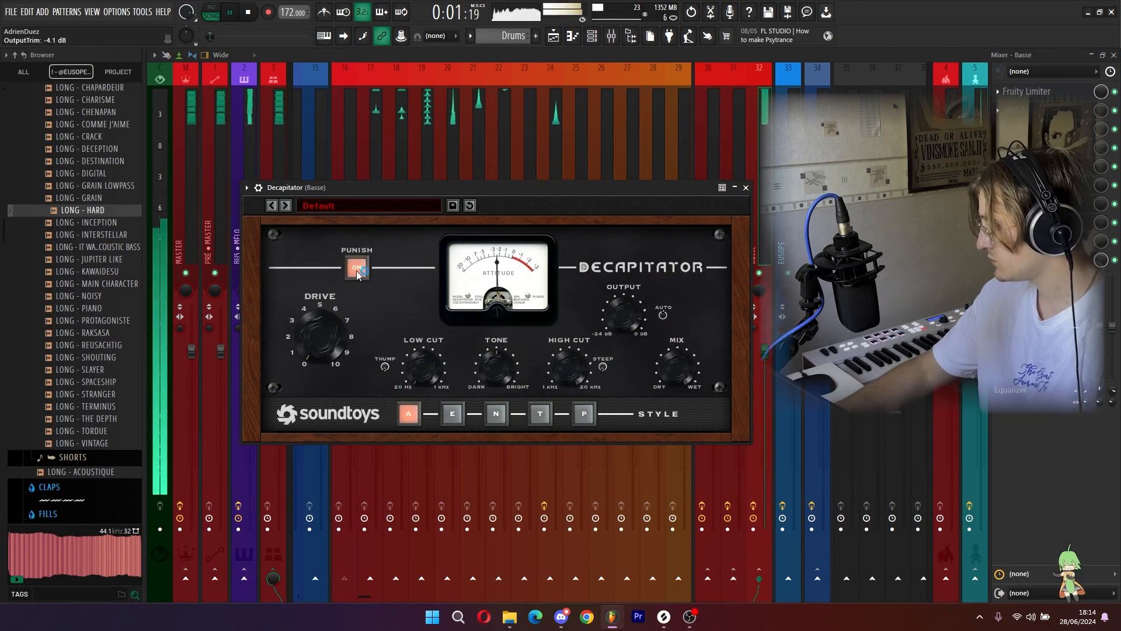
{"action": "left_click", "coordinate": [357, 268]}
Step: Load Decapitator's Beefy preset, adjust its Drive, and lower the Basse mixer track to about -2.2 dB
{"action": "left_click", "coordinate": [285, 205]}
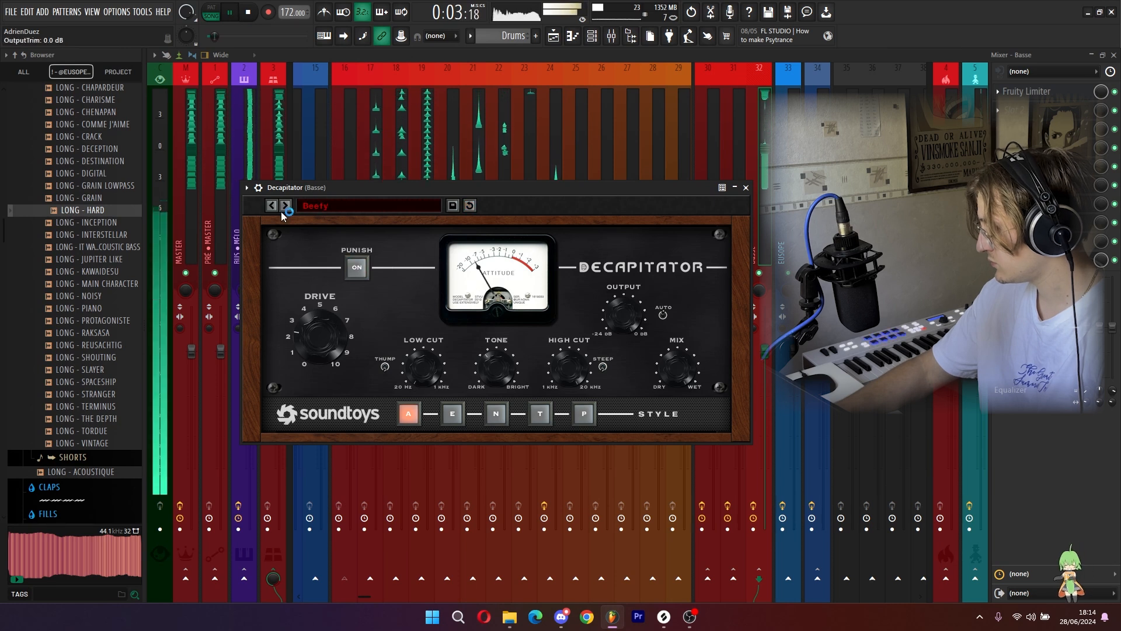
{"action": "left_click_drag", "start_coordinate": [315, 319], "coordinate": [315, 332]}
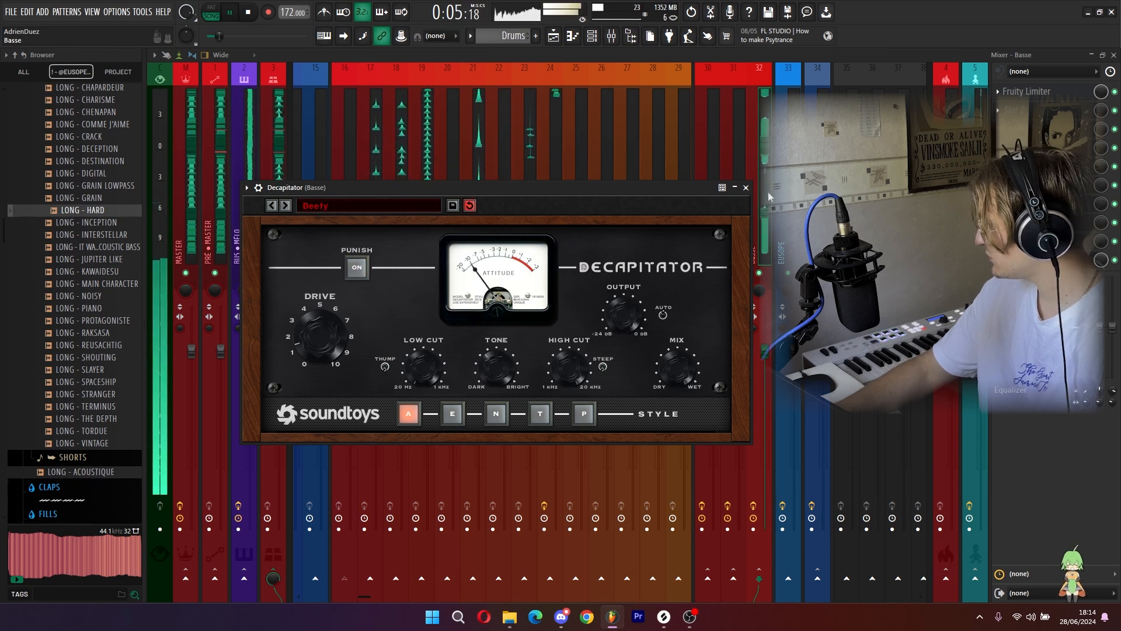
{"action": "left_click", "coordinate": [746, 187]}
{"action": "left_click_drag", "start_coordinate": [765, 351], "coordinate": [765, 368]}
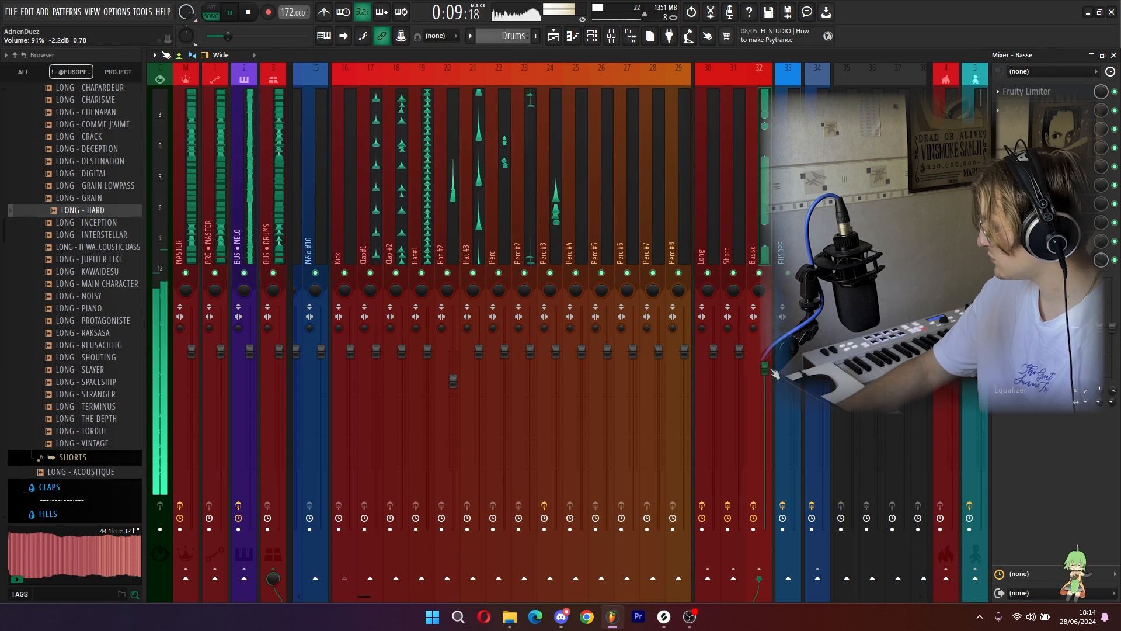
Step: Cut the Vox clip on Track 7 of the playlist at bar 9 and remove the part over bars 1 to 8
{"action": "left_click", "coordinate": [553, 36]}
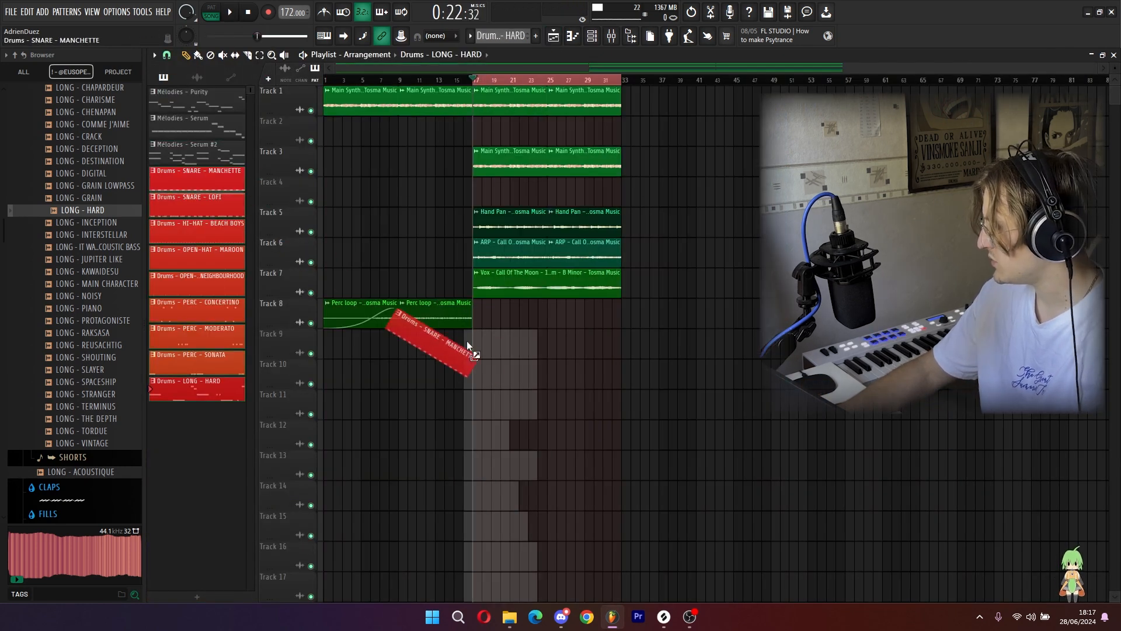
{"action": "left_click", "coordinate": [399, 285]}
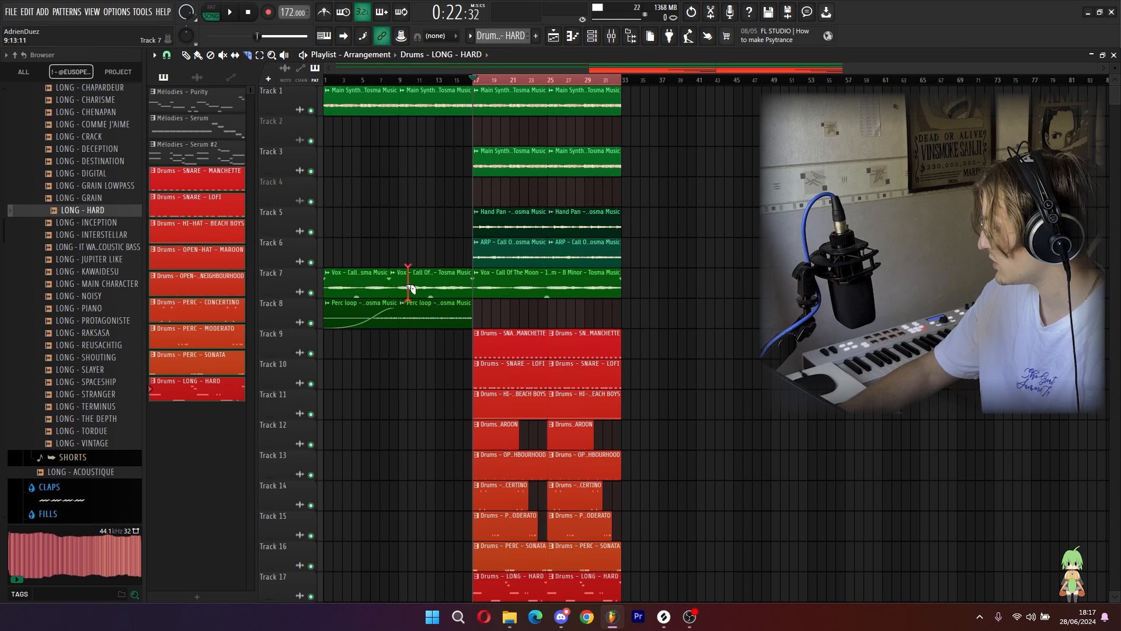
{"action": "right_click", "coordinate": [377, 284]}
Step: Play back the arrangement and select the drum pattern clips stacked from bar 17 down to Track 17
{"action": "key", "text": "space"}
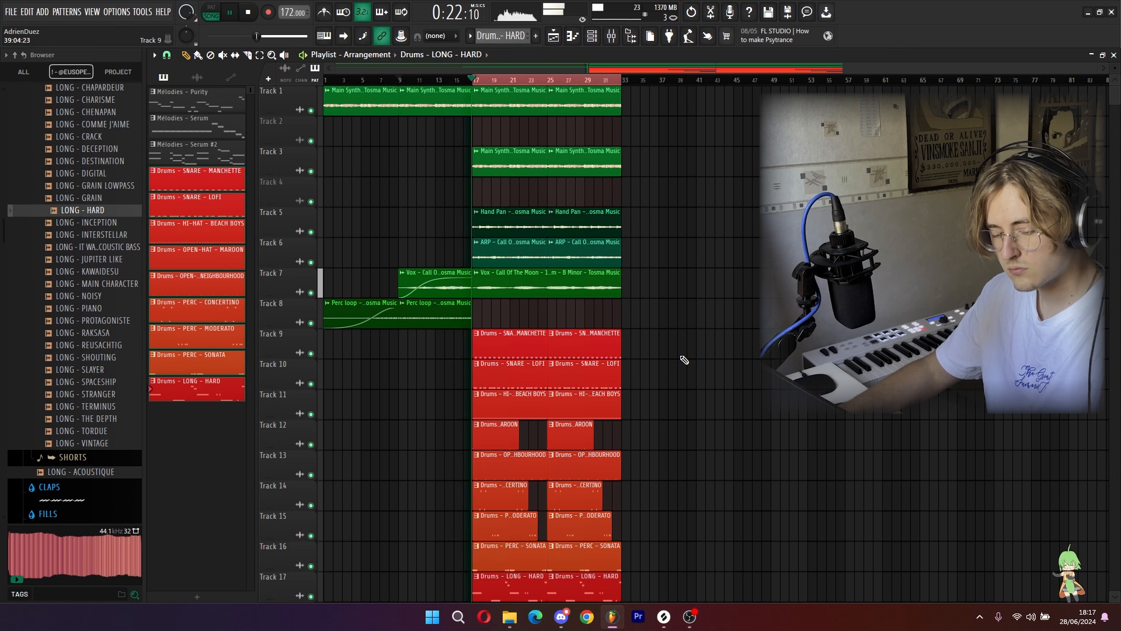
{"action": "key", "text": "space"}
{"action": "scroll", "coordinate": [713, 505], "scroll_direction": "down", "scroll_amount": 4}
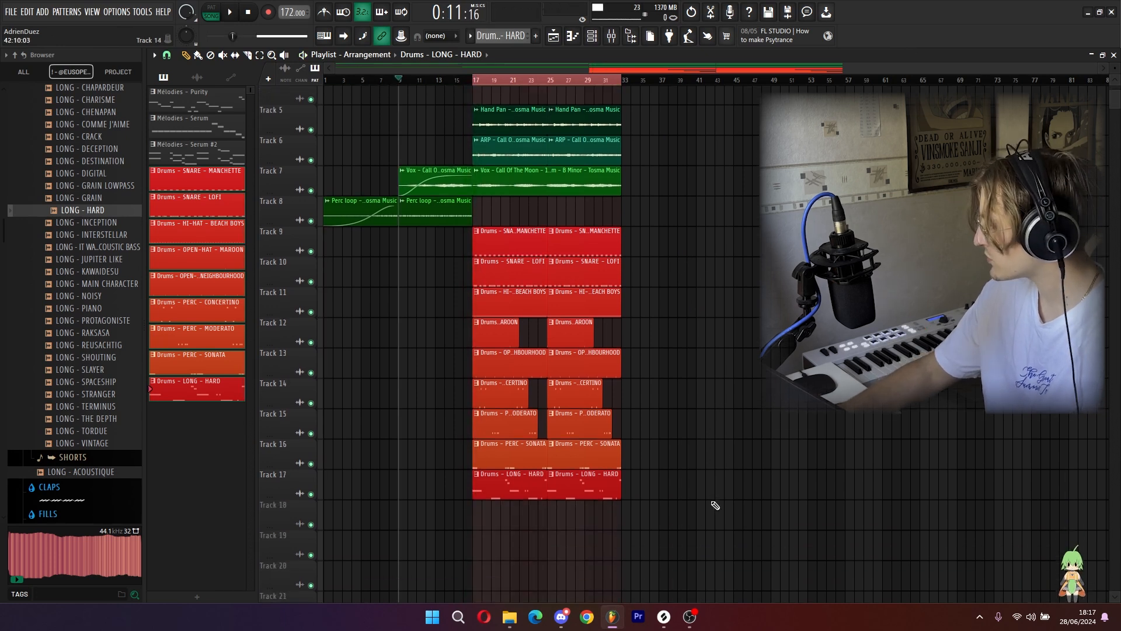
{"action": "left_click_drag", "start_coordinate": [696, 535], "coordinate": [522, 254]}
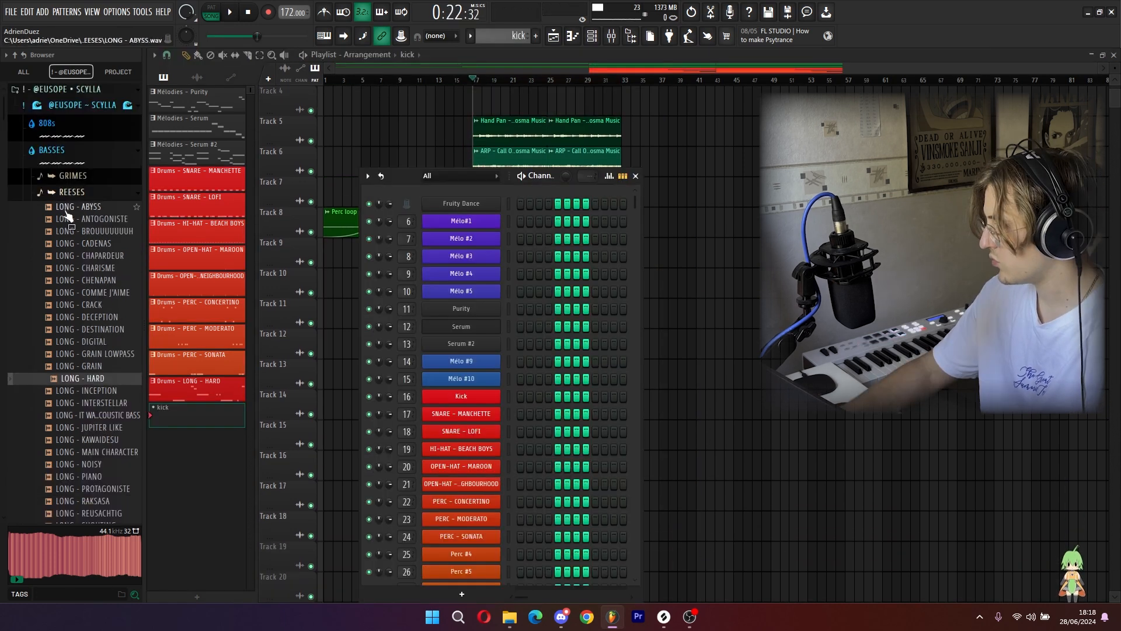
Step: Audition samples in the kit's KICKS folder and load KICK - COAL into the channel rack
{"action": "left_click", "coordinate": [58, 150]}
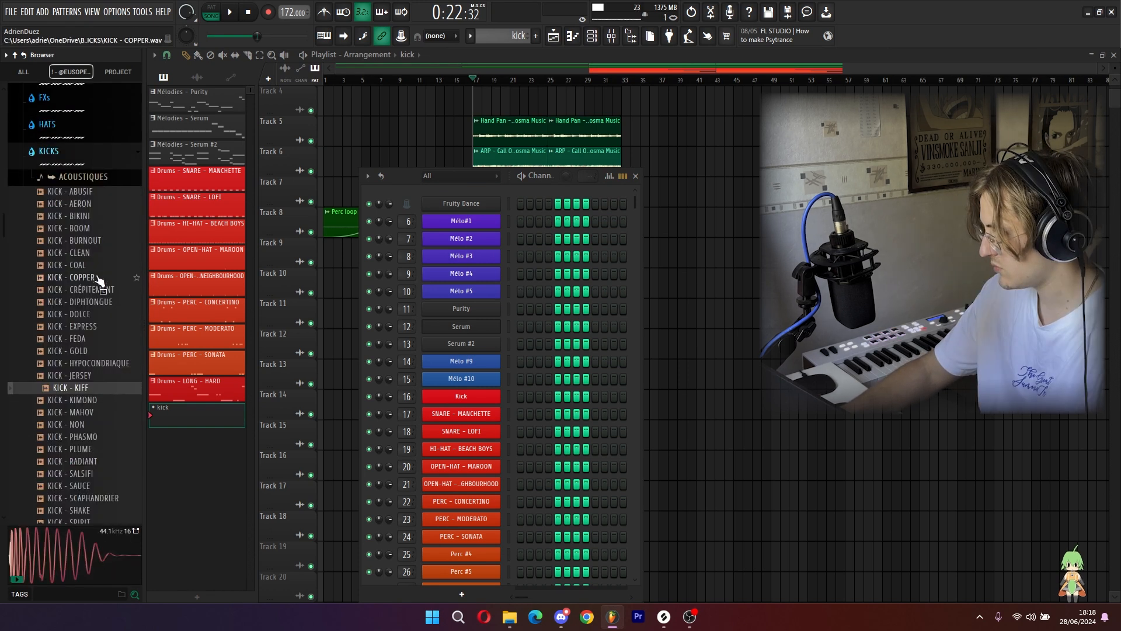
{"action": "left_click", "coordinate": [96, 277]}
{"action": "left_click", "coordinate": [94, 256]}
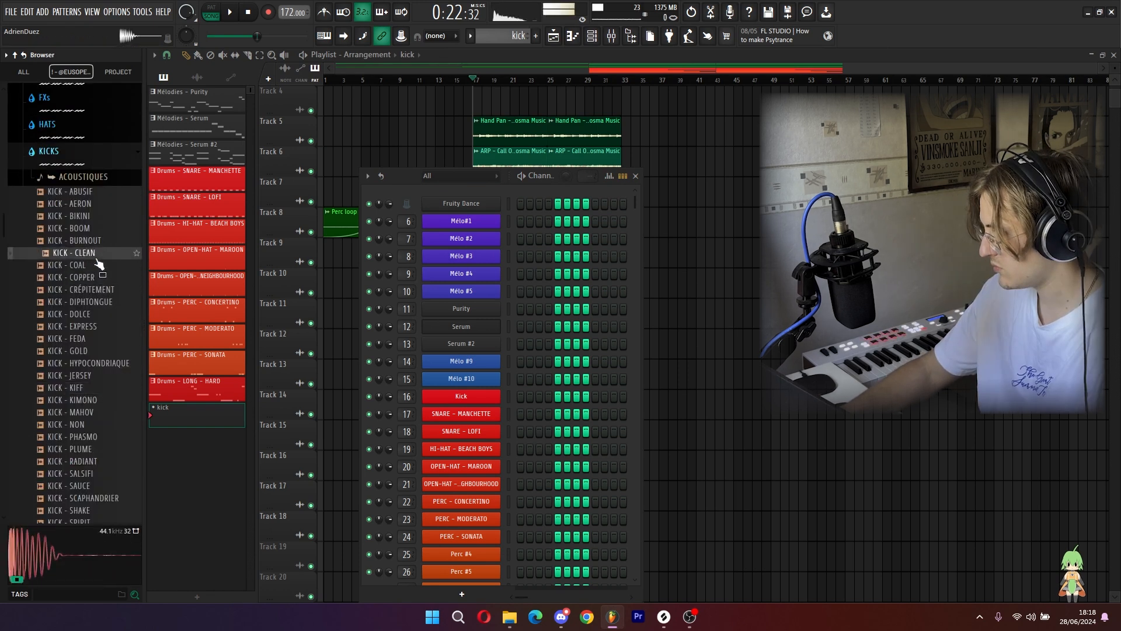
{"action": "left_click_drag", "start_coordinate": [92, 265], "coordinate": [362, 372]}
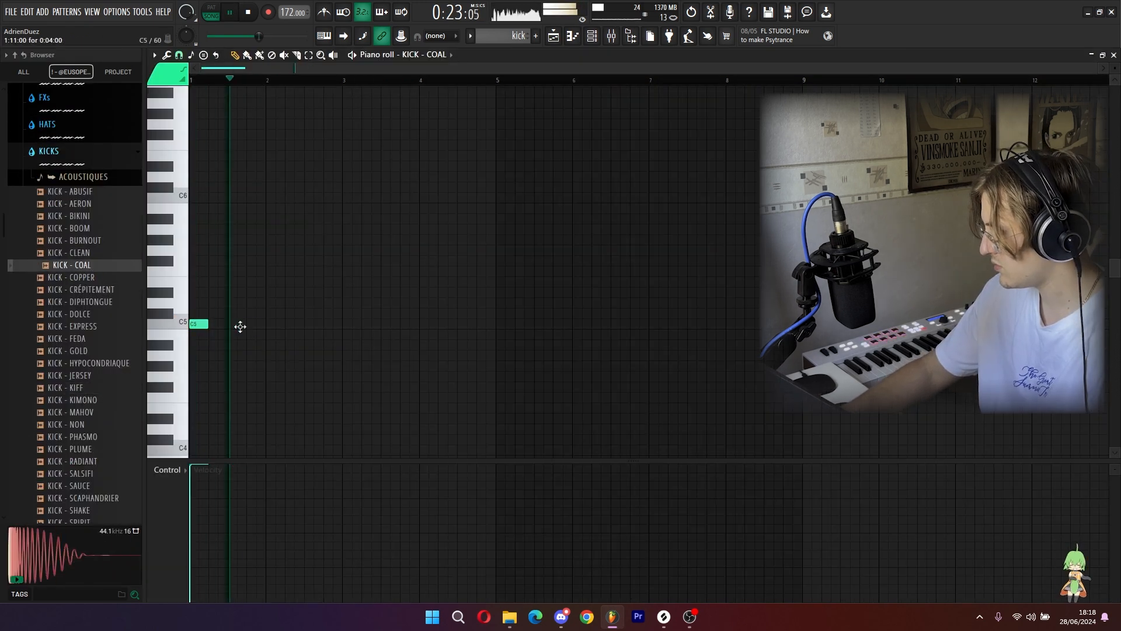
Step: Add three more KICK - COAL notes on C5 across bars 1 and 2 to form an offbeat kick pattern
{"action": "left_click", "coordinate": [241, 325]}
{"action": "left_click", "coordinate": [271, 325]}
{"action": "left_click", "coordinate": [320, 324]}
Step: Try a run of short, closely spaced kick notes on C5 in bar 3 and remove them
{"action": "left_click", "coordinate": [357, 325]}
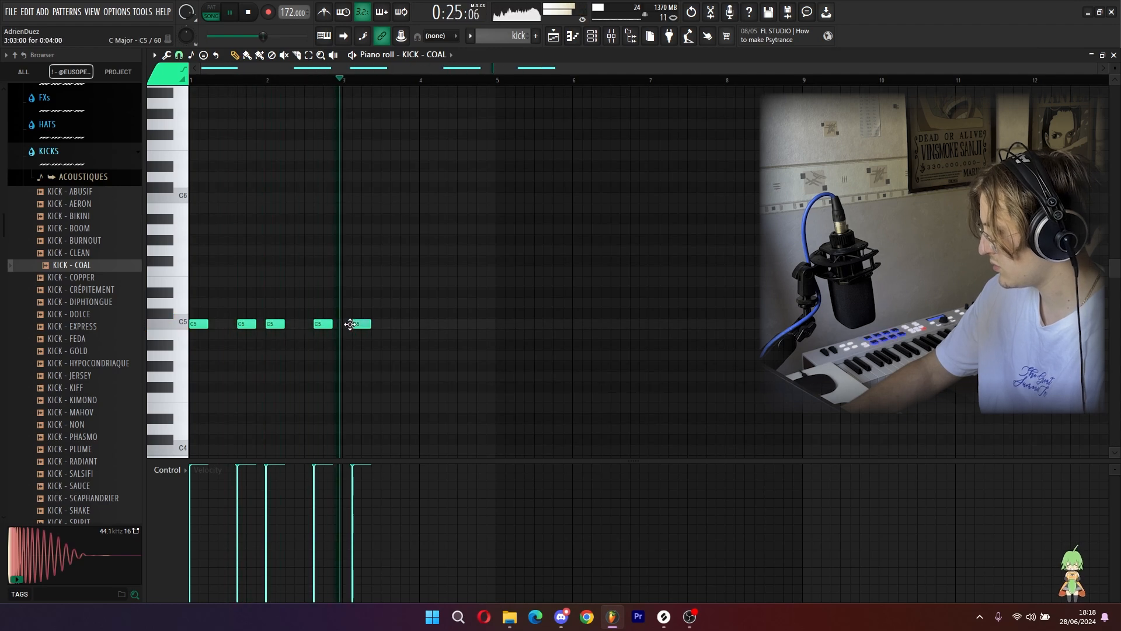
{"action": "left_click_drag", "start_coordinate": [366, 326], "coordinate": [360, 326]}
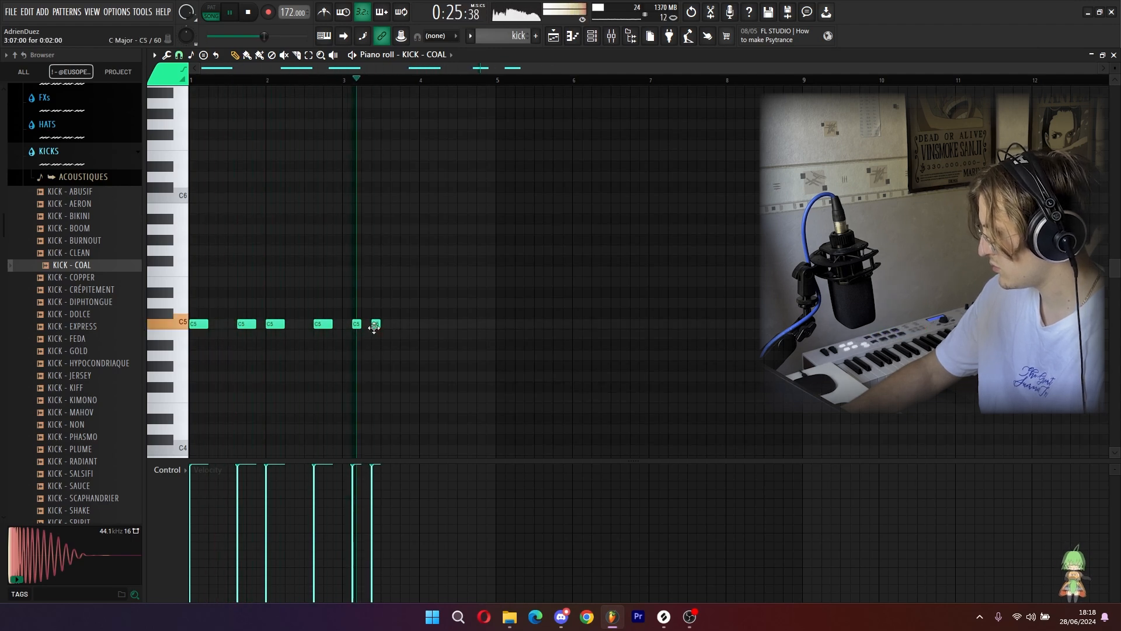
{"action": "left_click", "coordinate": [376, 324]}
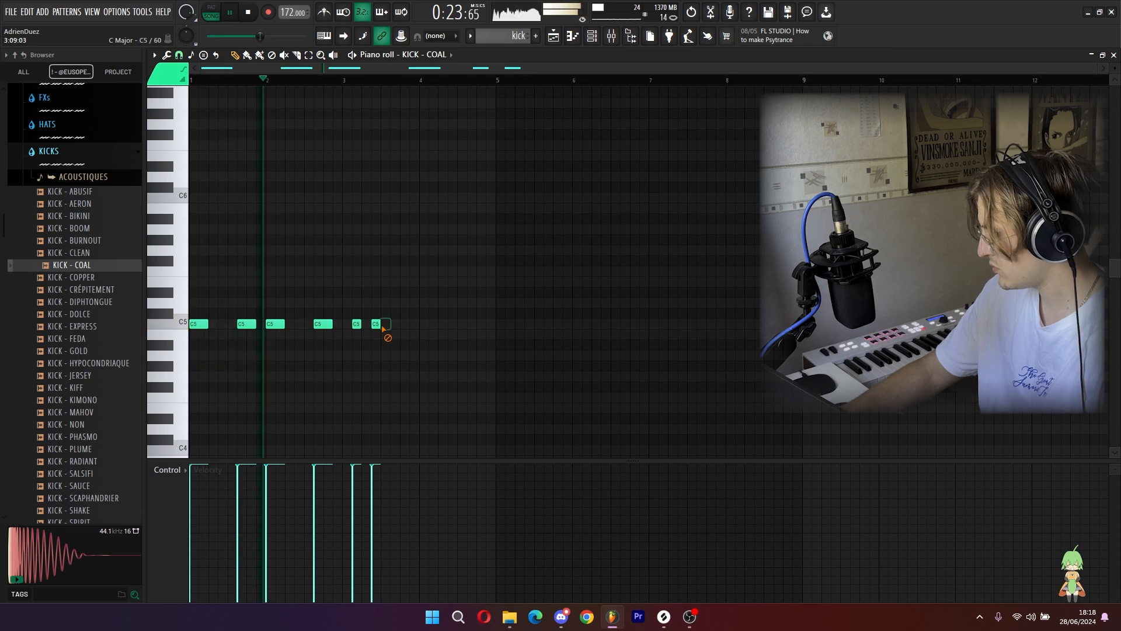
{"action": "left_click", "coordinate": [395, 325]}
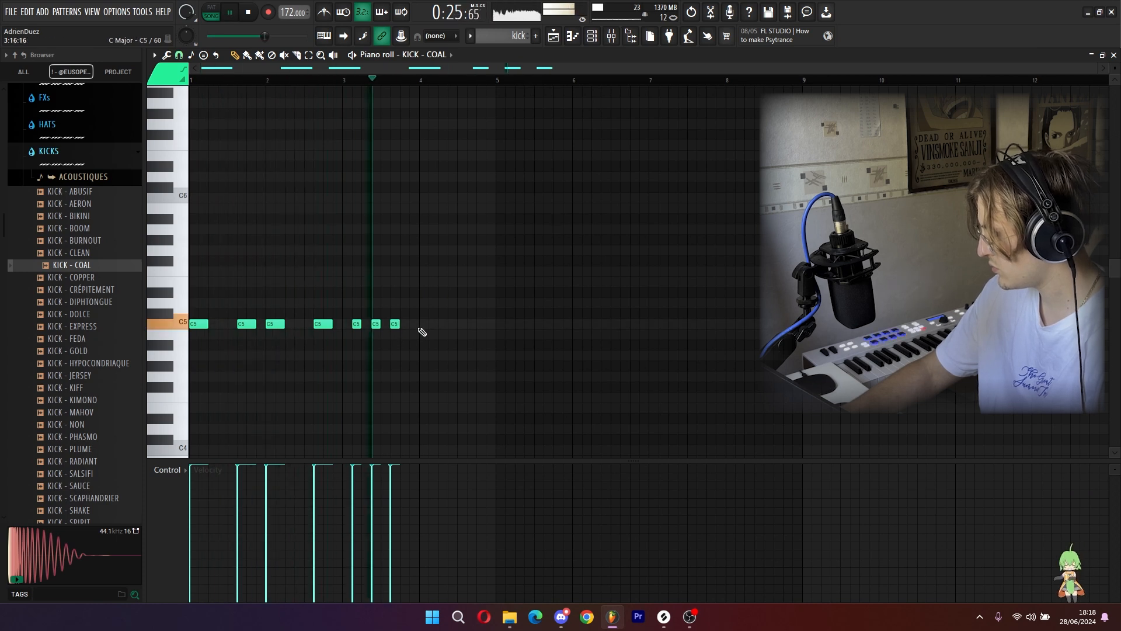
{"action": "right_click", "coordinate": [395, 325]}
{"action": "right_click", "coordinate": [376, 325]}
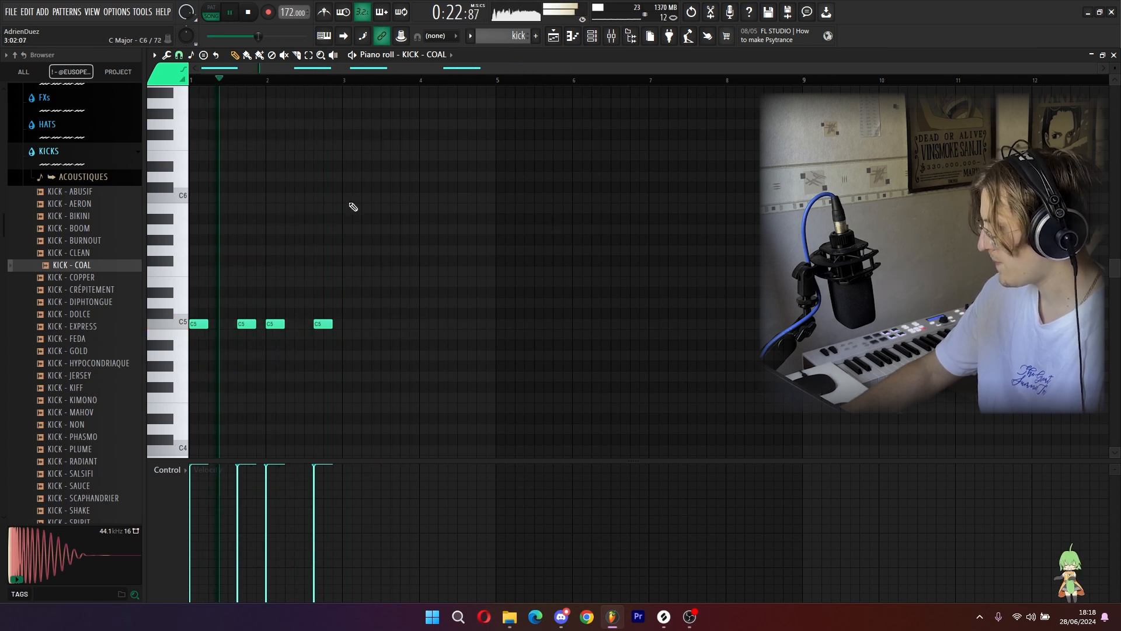
Step: Duplicate the two-bar kick pattern three times to fill eight bars and select all of its notes
{"action": "key", "text": "ctrl+a"}
{"action": "key", "text": "ctrl+b"}
{"action": "key", "text": "ctrl+b"}
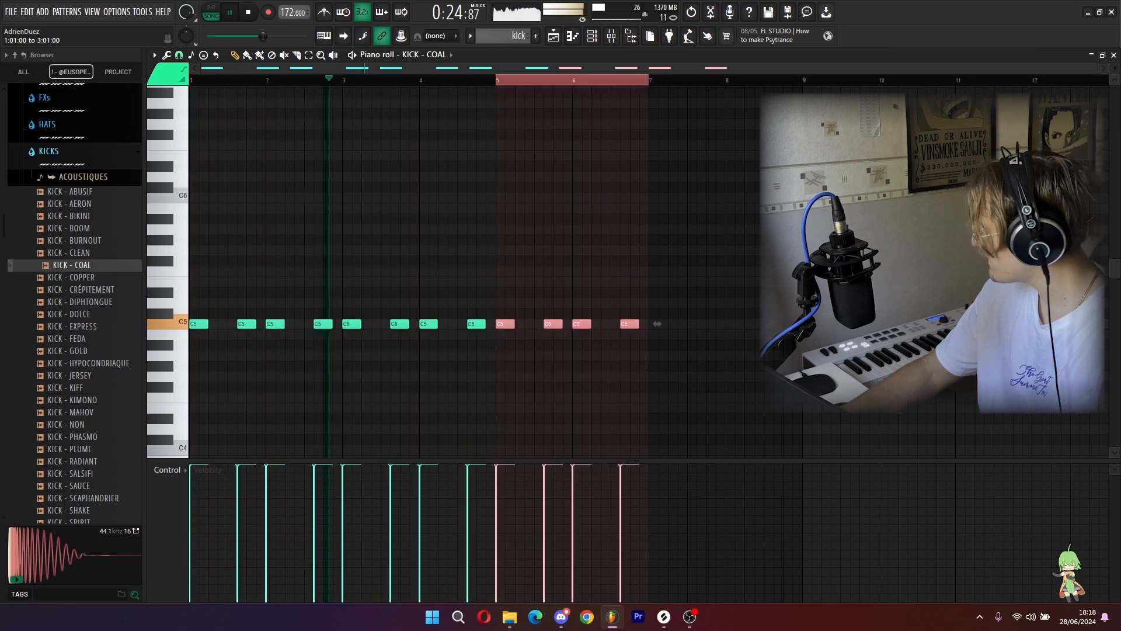
{"action": "key", "text": "ctrl+b"}
{"action": "key", "text": "ctrl+a"}
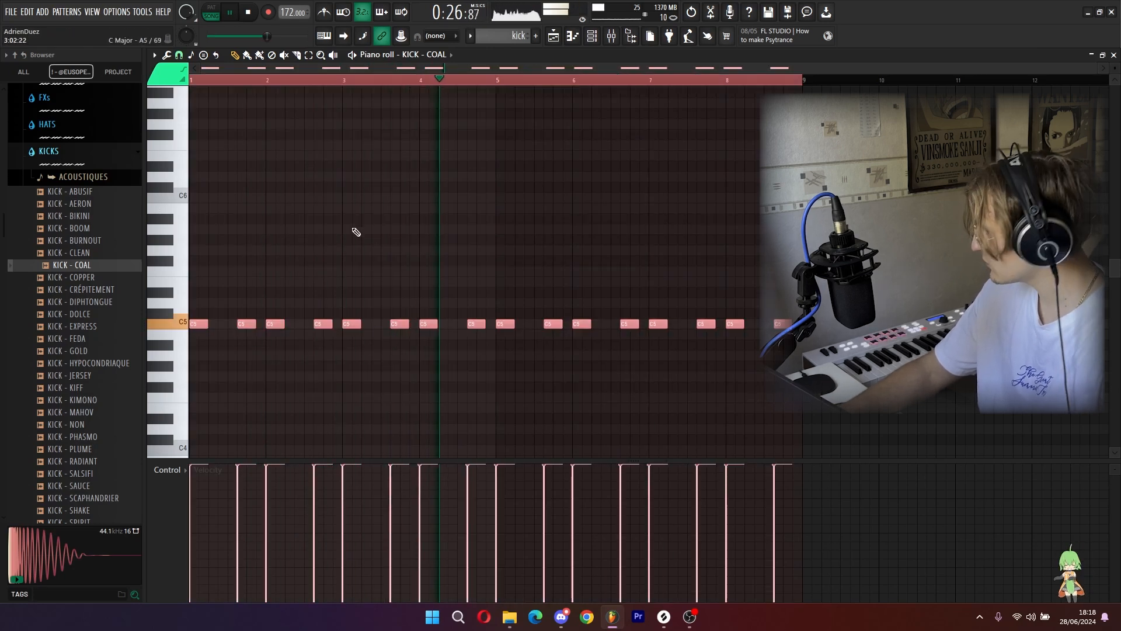
{"action": "scroll", "coordinate": [321, 84], "scroll_direction": "up", "scroll_amount": 3}
{"action": "scroll", "coordinate": [321, 85], "scroll_direction": "down", "scroll_amount": 3}
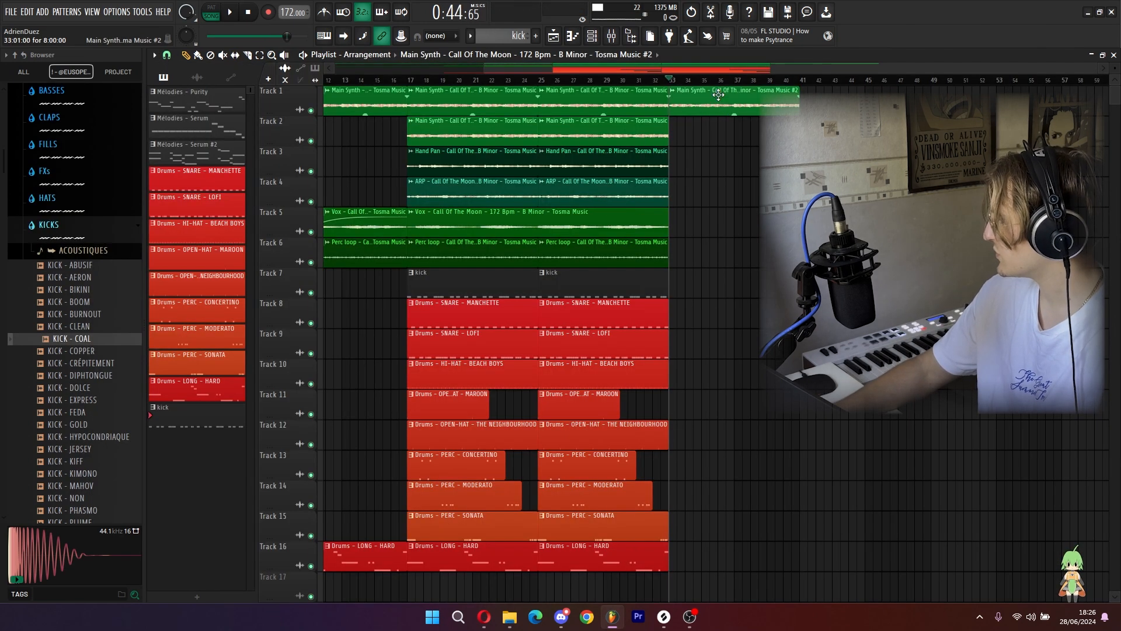
Step: Play the arrangement from bar 33 and copy the Main Synth #2 clip on Track 1 to bar 41
{"action": "double_click", "coordinate": [718, 95]}
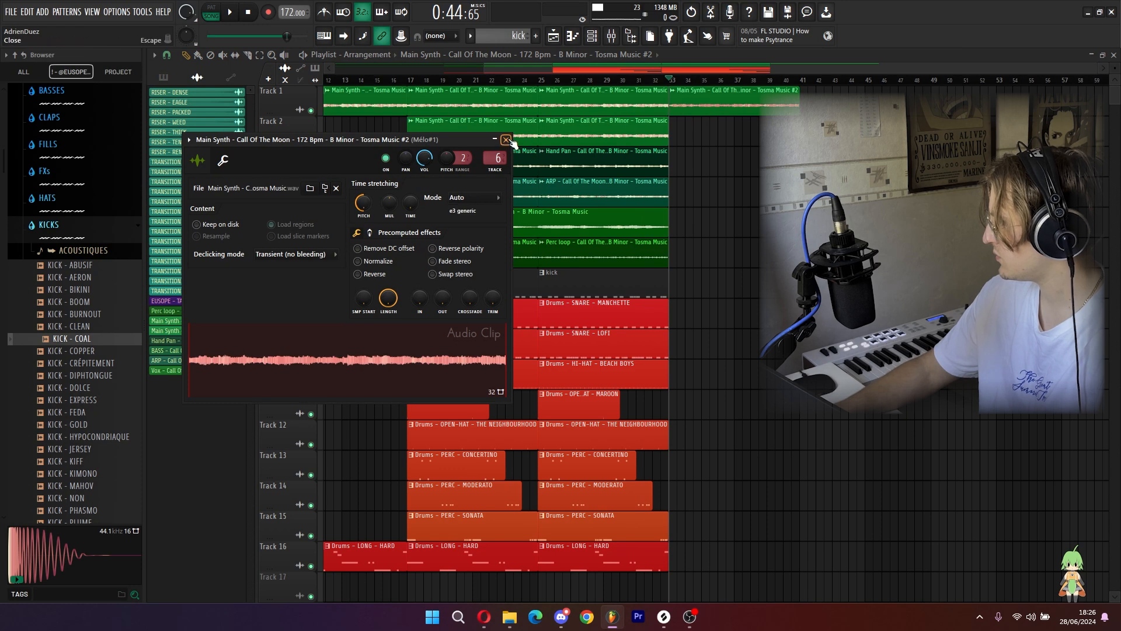
{"action": "left_click", "coordinate": [506, 140]}
{"action": "key", "text": "space"}
{"action": "scroll", "coordinate": [681, 85], "scroll_direction": "down", "scroll_amount": 3}
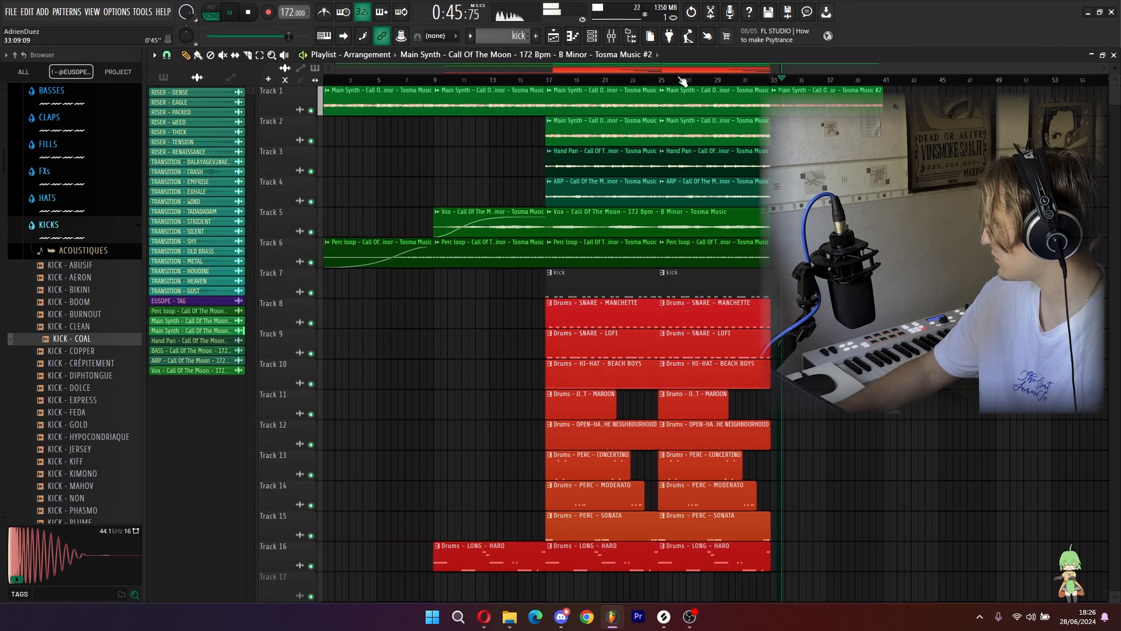
{"action": "left_click_drag", "start_coordinate": [712, 106], "coordinate": [796, 107]}
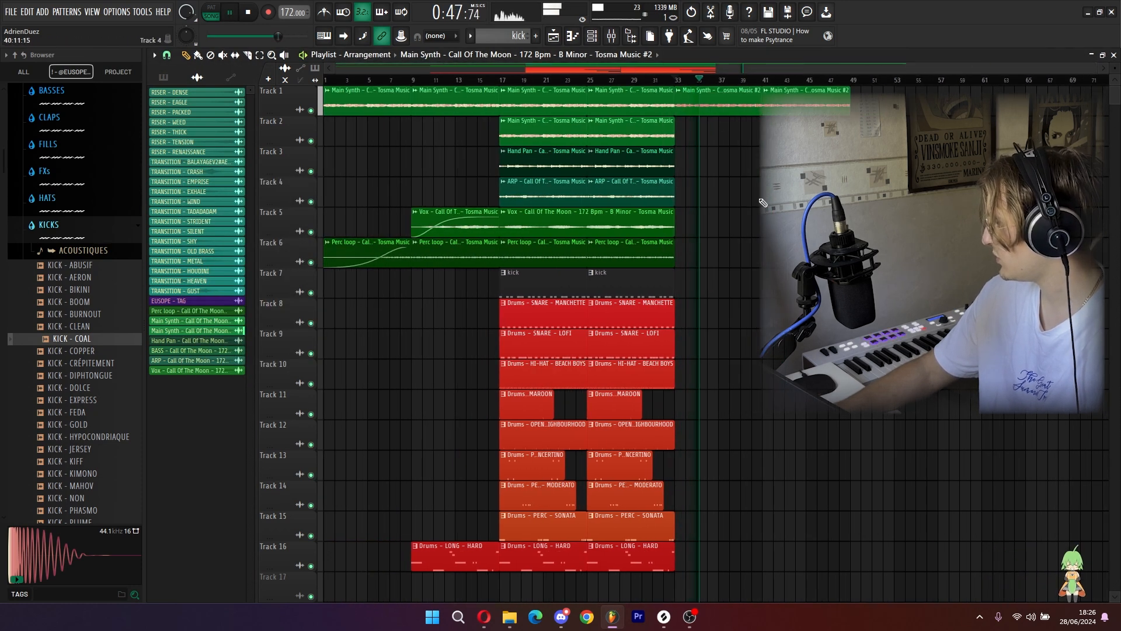
Step: Shift the drum pattern clips down one track, move Main Synth #2 at bar 33 to Track 7, and delete its copy at bar 41
{"action": "left_click_drag", "start_coordinate": [698, 589], "coordinate": [351, 280]}
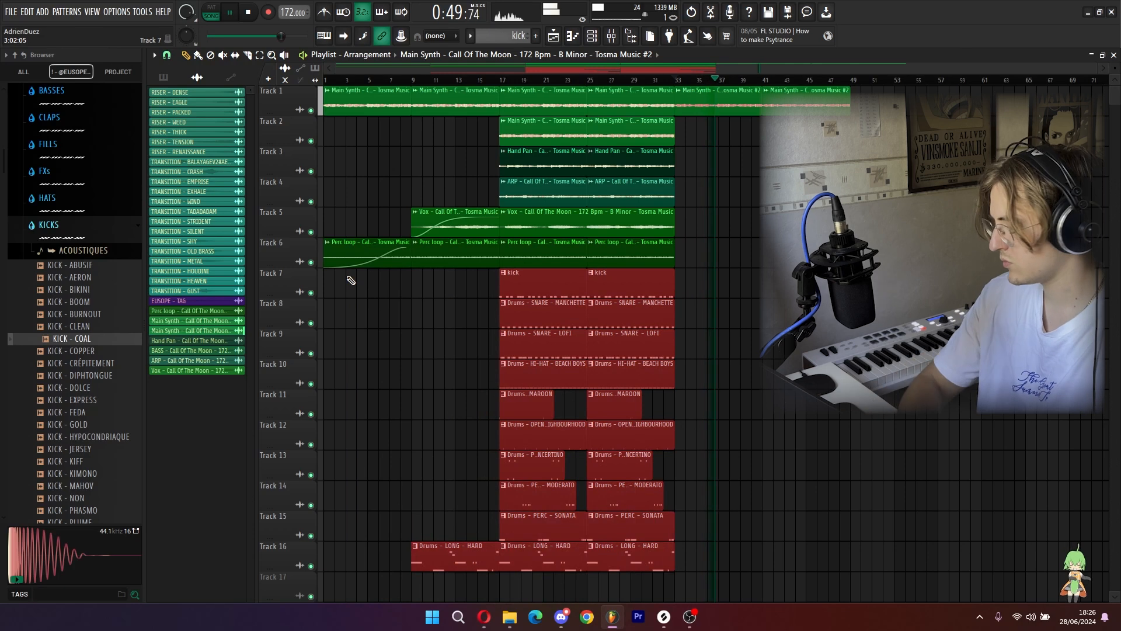
{"action": "key", "text": "shift+Down"}
{"action": "left_click_drag", "start_coordinate": [715, 119], "coordinate": [719, 272]}
{"action": "right_click", "coordinate": [787, 260]}
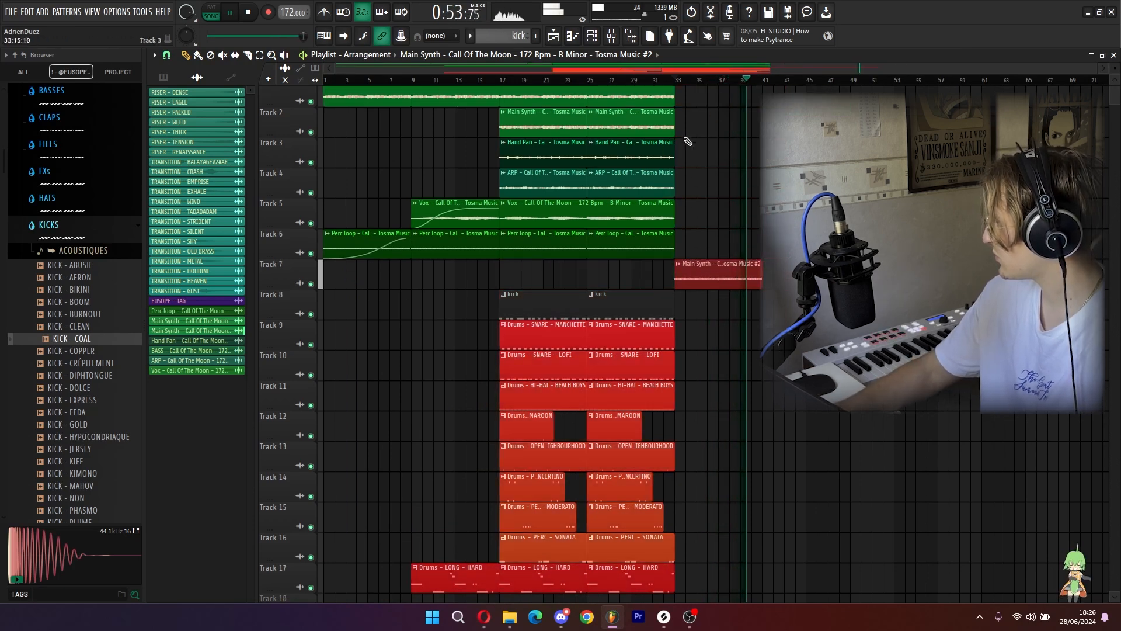
Step: Place the Main Synth clip on Track 1 at bar 41 and the Mélodies - Purity pattern on Track 8 at bar 65
{"action": "left_click", "coordinate": [657, 96]}
{"action": "left_click", "coordinate": [767, 97]}
{"action": "scroll", "coordinate": [909, 281], "scroll_direction": "up", "scroll_amount": 1}
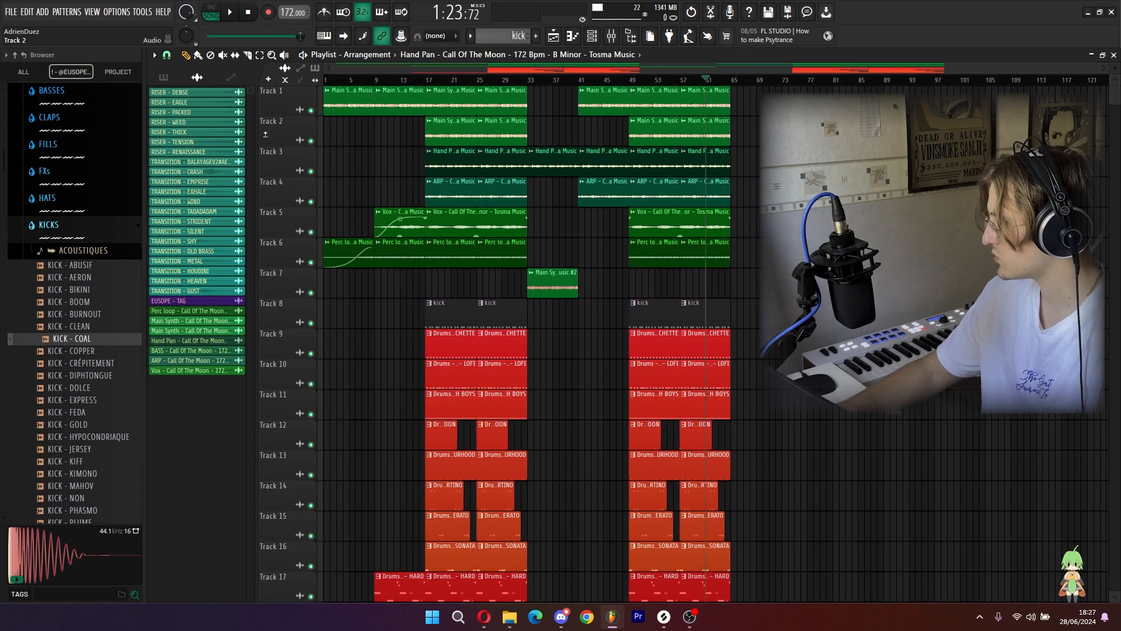
{"action": "left_click", "coordinate": [177, 80]}
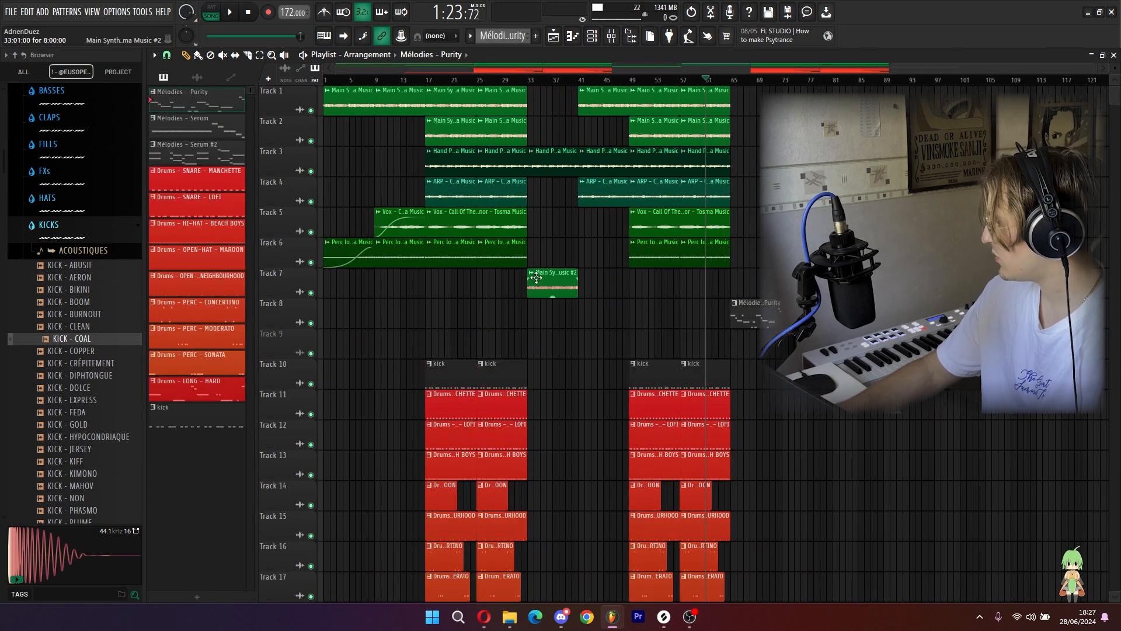
Step: Try a copy of the Main Synth #2 clip on Track 7 at bar 65 and play it back
{"action": "left_click_drag", "start_coordinate": [553, 285], "coordinate": [764, 295]}
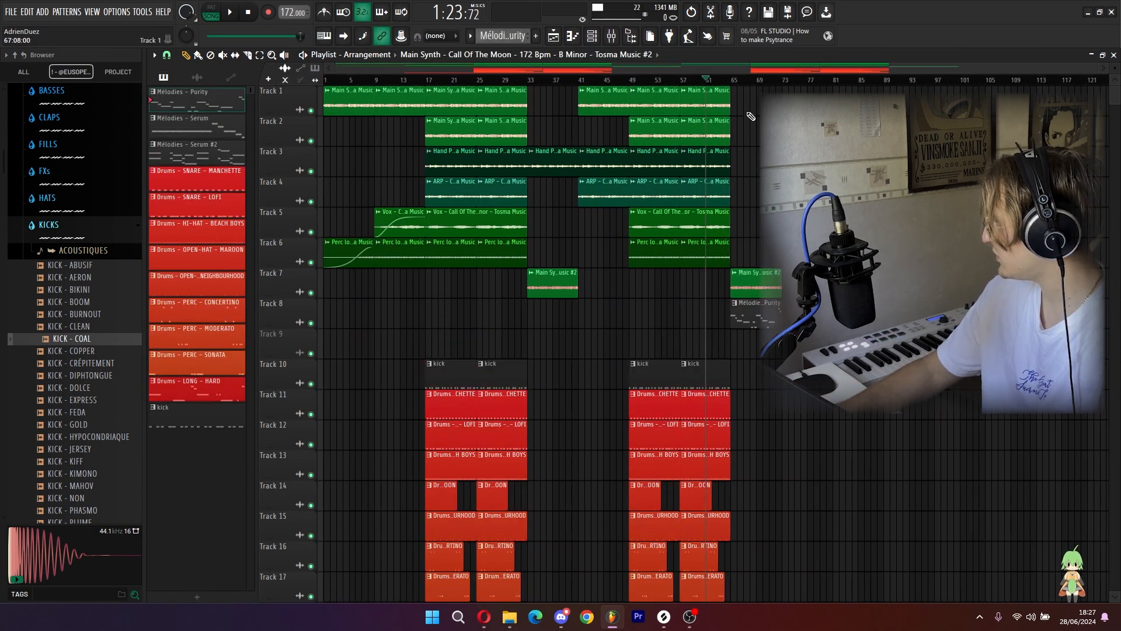
{"action": "key", "text": "space"}
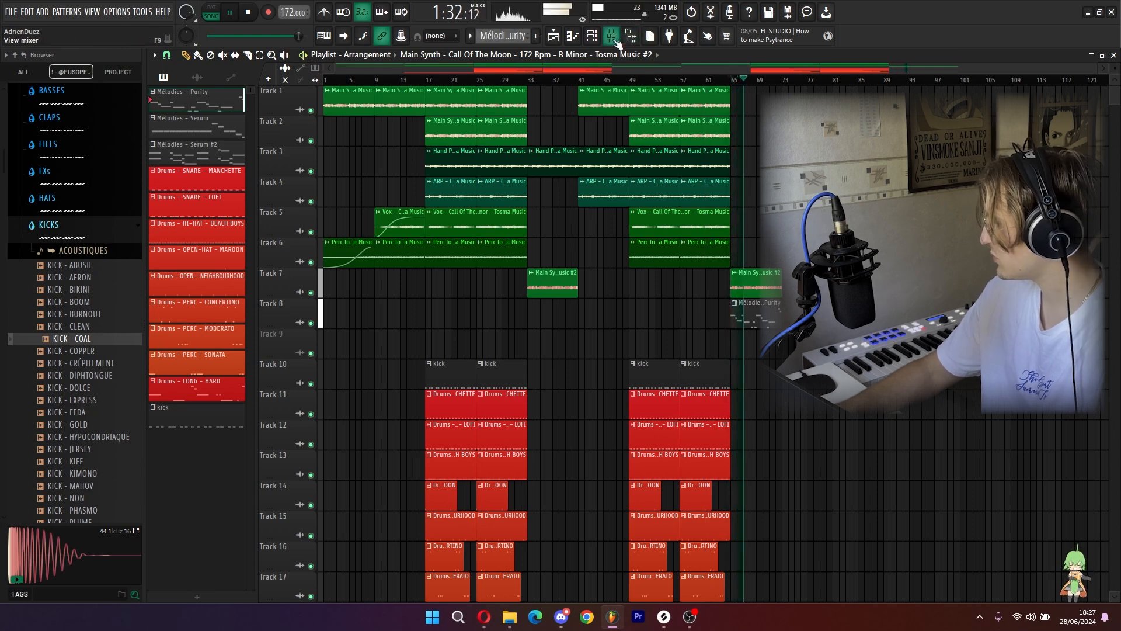
{"action": "key", "text": "space"}
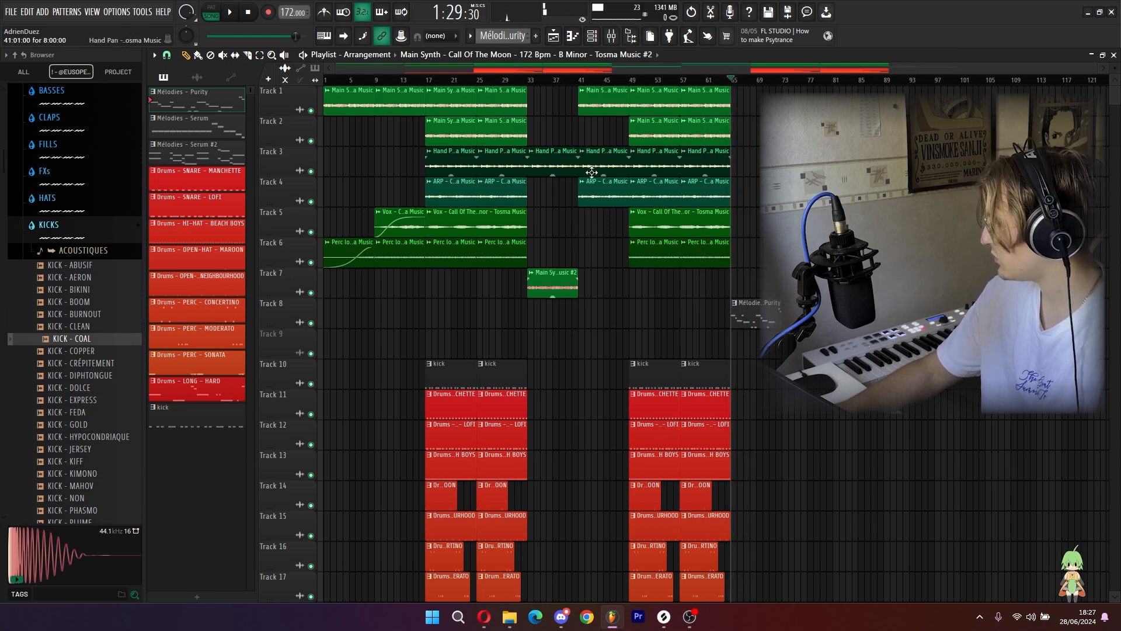
Step: Place Main Synth clips on Track 1 at bars 65 and 73 while listening to the section
{"action": "left_click_drag", "start_coordinate": [753, 108], "coordinate": [748, 108]}
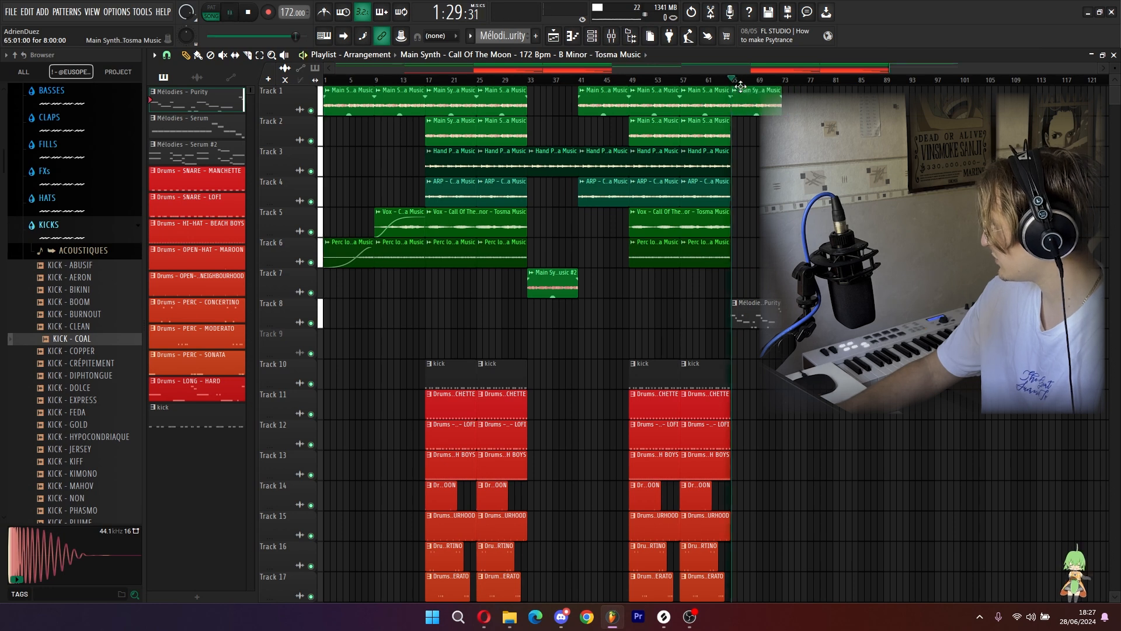
{"action": "key", "text": "space"}
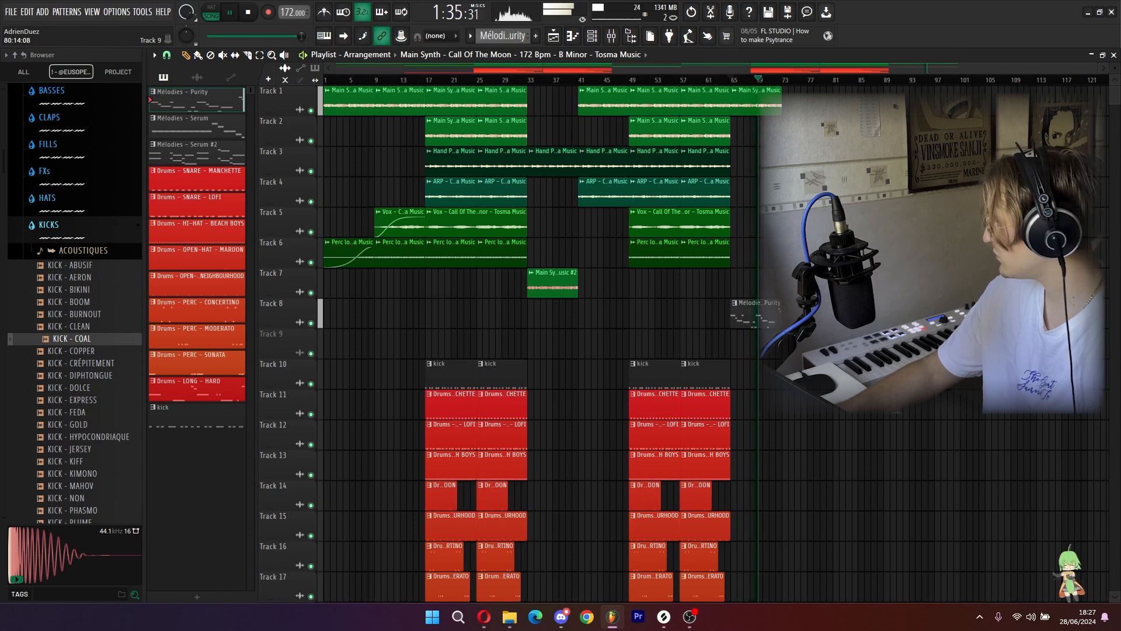
{"action": "left_click_drag", "start_coordinate": [759, 100], "coordinate": [816, 116]}
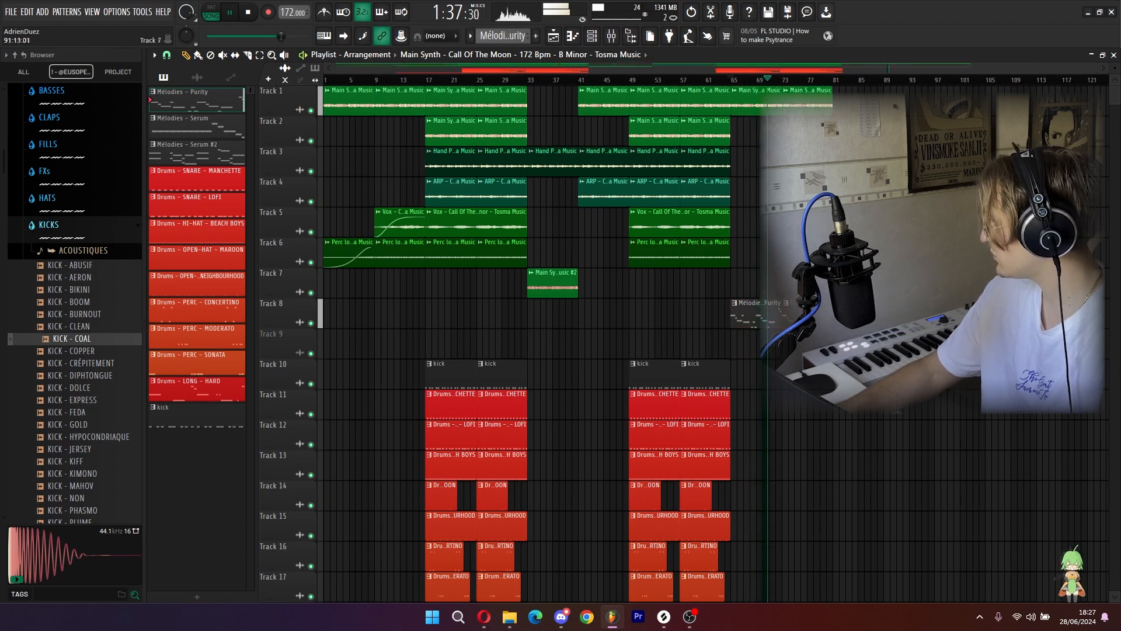
Step: Duplicate the Main Synth clip and the Mélodies Serum, Purity and Serum #2 patterns from bar 73 to bar 81
{"action": "scroll", "coordinate": [320, 279], "scroll_direction": "down", "scroll_amount": 2}
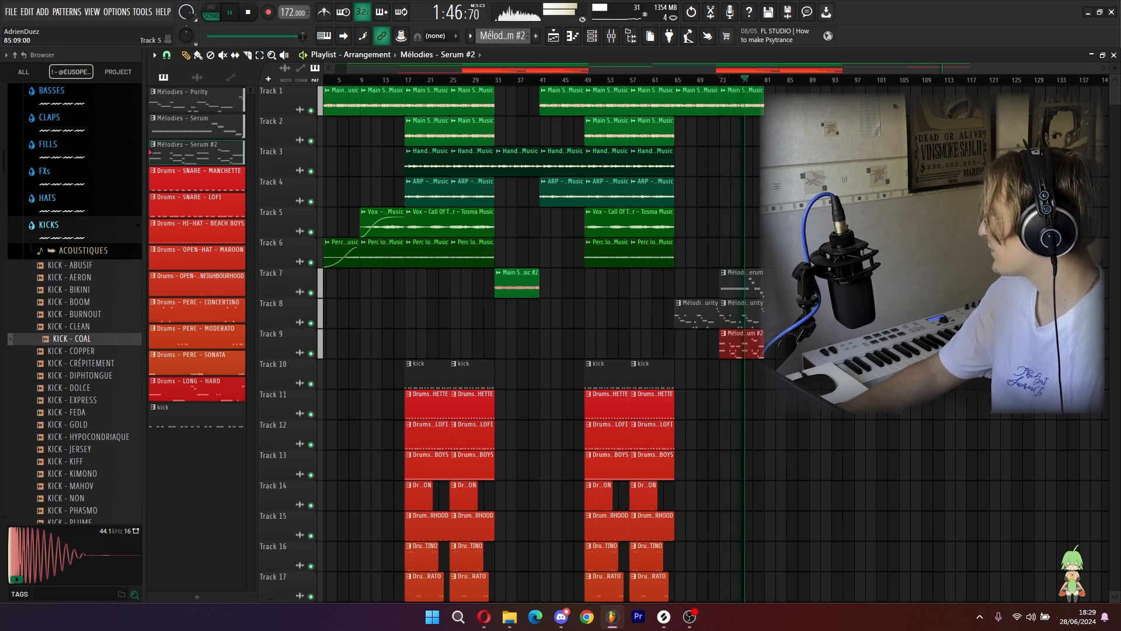
{"action": "left_click_drag", "start_coordinate": [774, 363], "coordinate": [740, 104]}
{"action": "key", "text": "ctrl+b"}
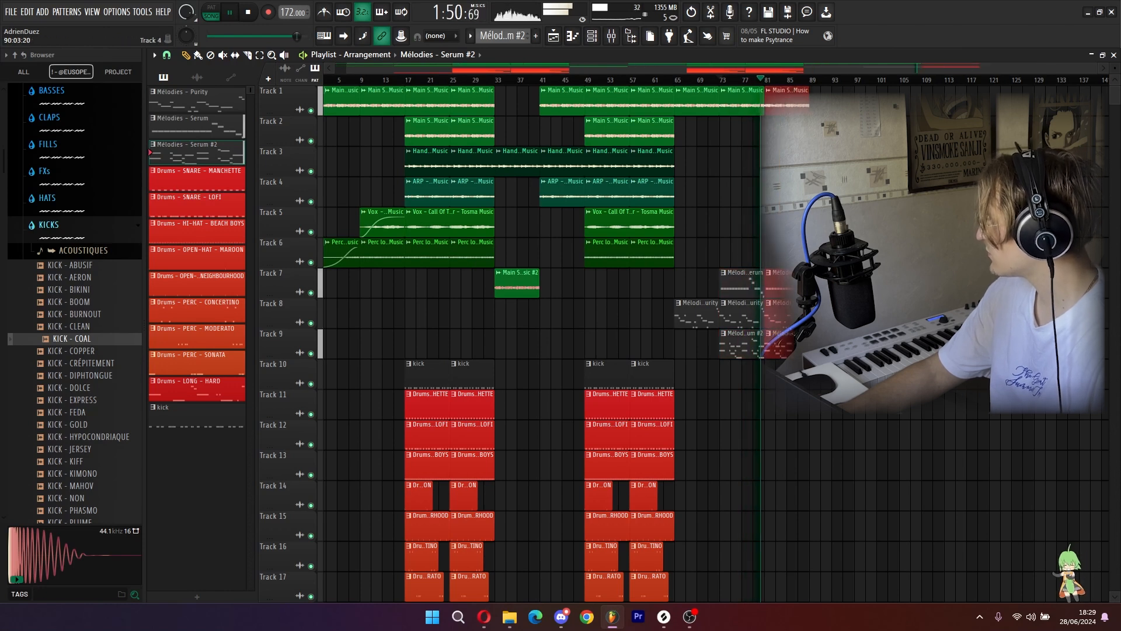
Step: Listen to the section from bar 89 and review how the drums, vox, percussion and melody clips line up
{"action": "left_click", "coordinate": [818, 205], "text": "ctrl"}
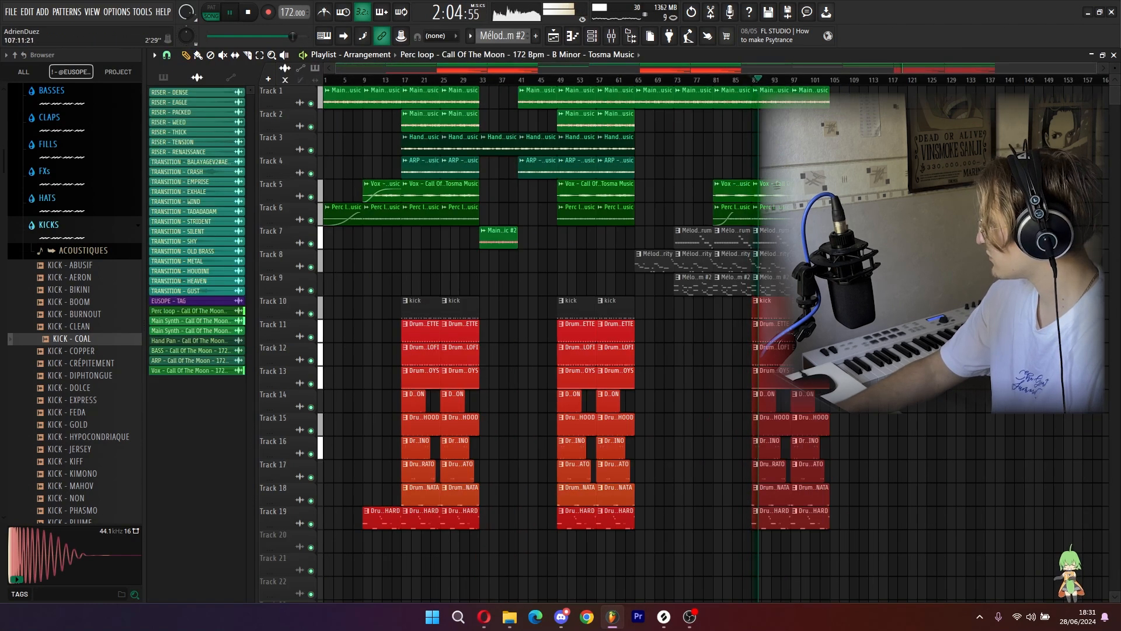
{"action": "scroll", "coordinate": [847, 89], "scroll_direction": "down", "scroll_amount": 1}
{"action": "scroll", "coordinate": [798, 89], "scroll_direction": "up", "scroll_amount": 4}
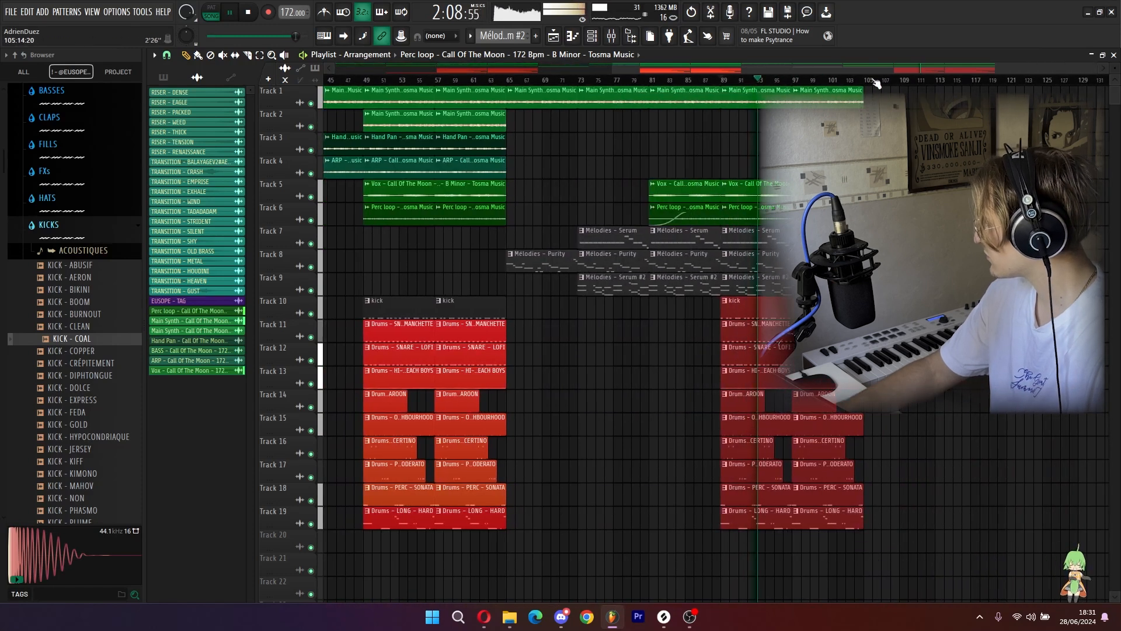
{"action": "scroll", "coordinate": [876, 83], "scroll_direction": "down", "scroll_amount": 2}
{"action": "scroll", "coordinate": [817, 163], "scroll_direction": "right", "scroll_amount": 3}
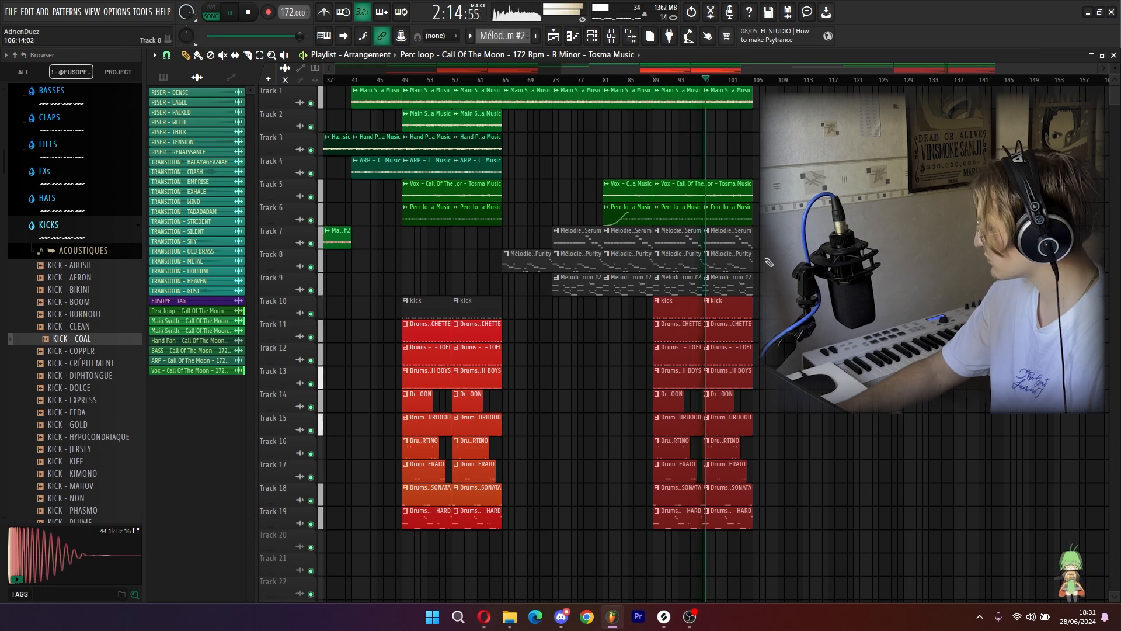
{"action": "scroll", "coordinate": [735, 88], "scroll_direction": "down", "scroll_amount": 1}
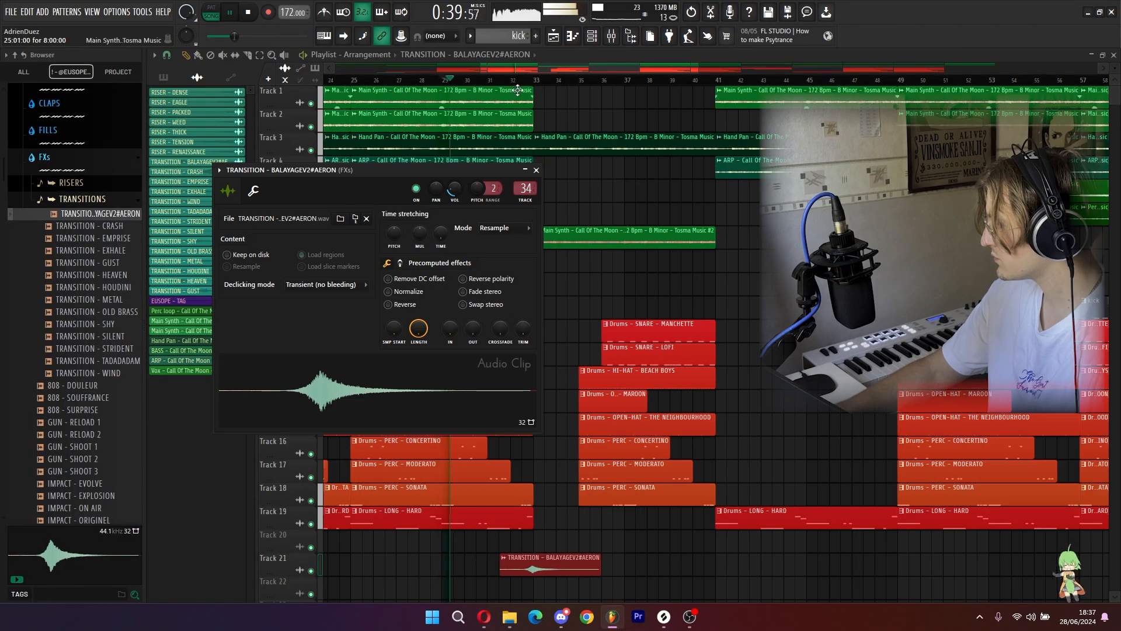
Step: Close the TRANSITION - BALAYAGEV2#AERON clip settings and check the clip's timing around bar 33 on Track 21
{"action": "left_click", "coordinate": [536, 170]}
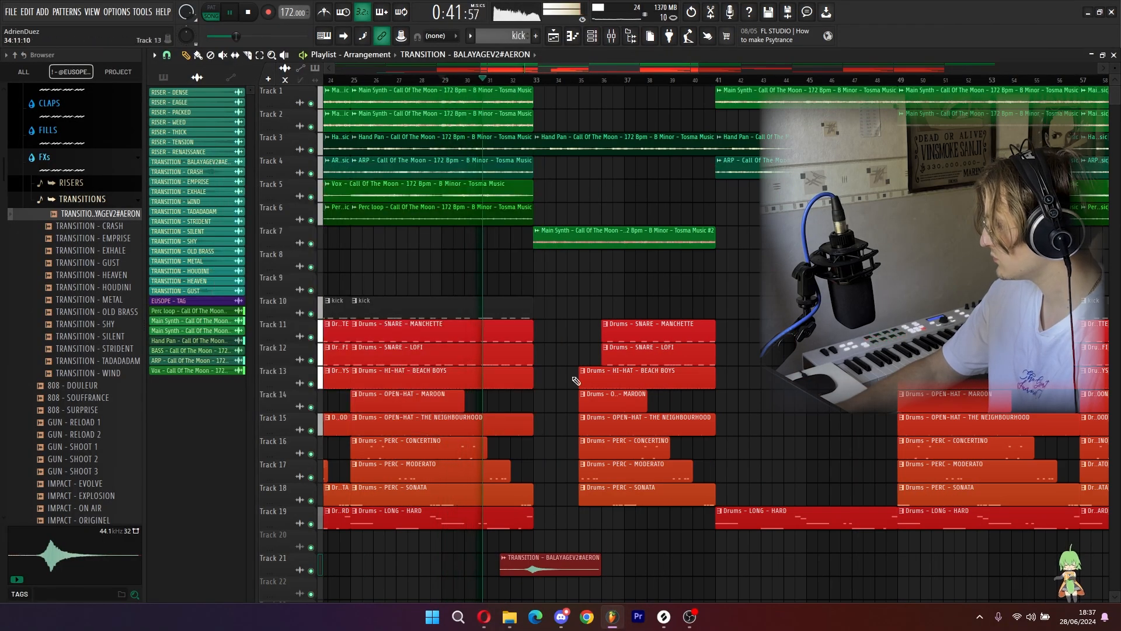
{"action": "scroll", "coordinate": [536, 84], "scroll_direction": "up", "scroll_amount": 5}
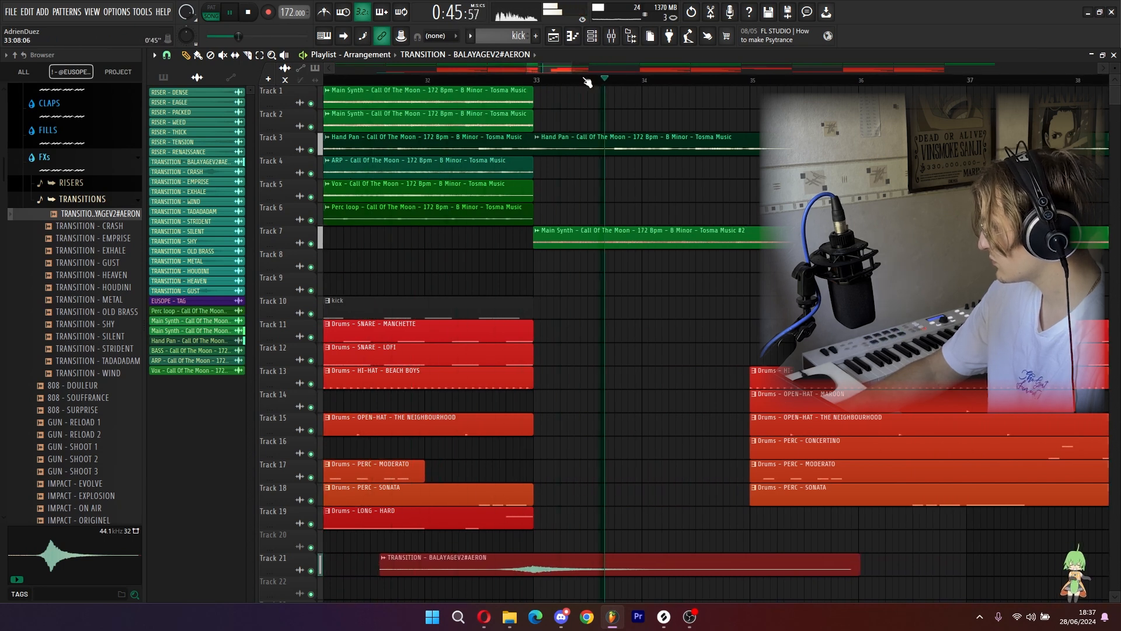
{"action": "scroll", "coordinate": [588, 82], "scroll_direction": "down", "scroll_amount": 5}
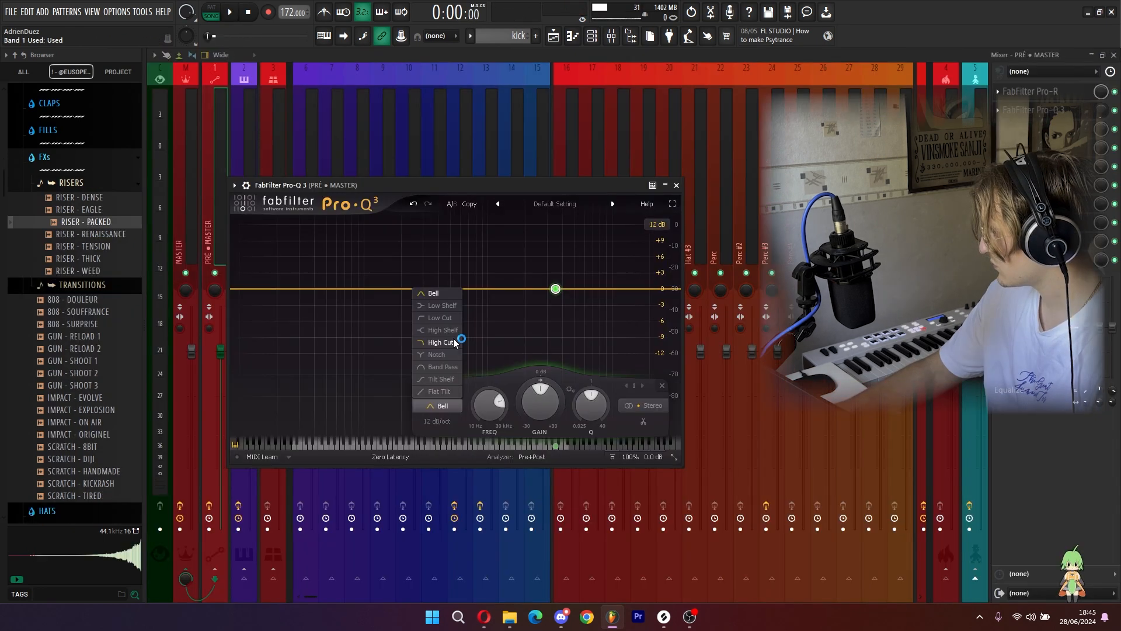
Step: Set band 1 of Pro-Q 3 on the PRÉ ★ MASTER track to Low Cut and adjust the effect's mix level during playback
{"action": "left_click", "coordinate": [451, 322]}
{"action": "key", "text": "space"}
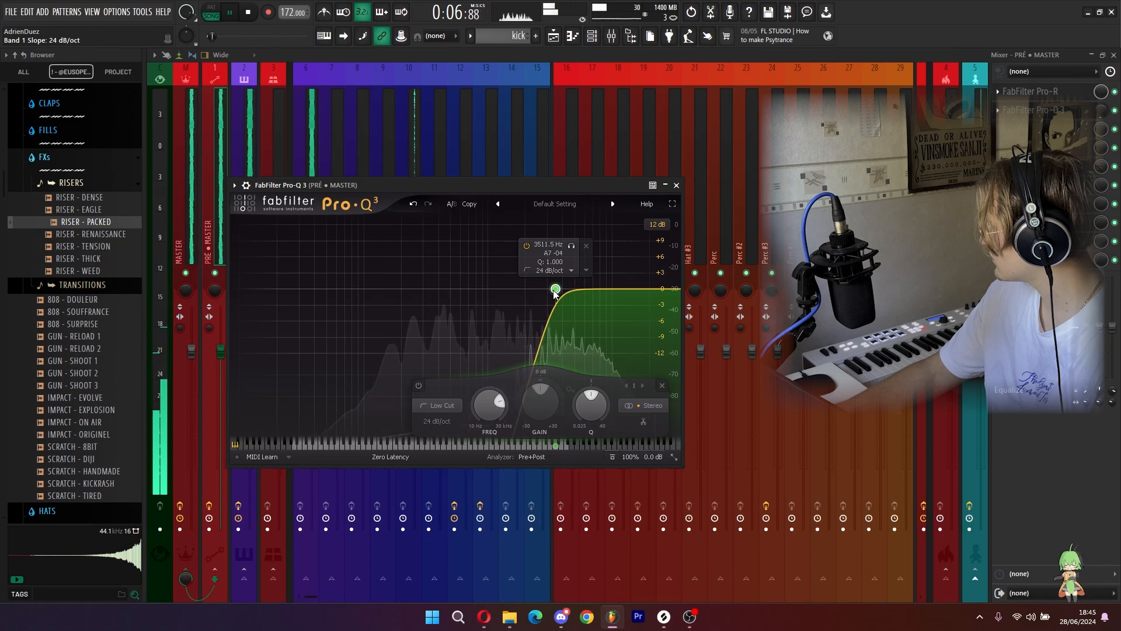
{"action": "left_click_drag", "start_coordinate": [1100, 110], "coordinate": [1100, 64]}
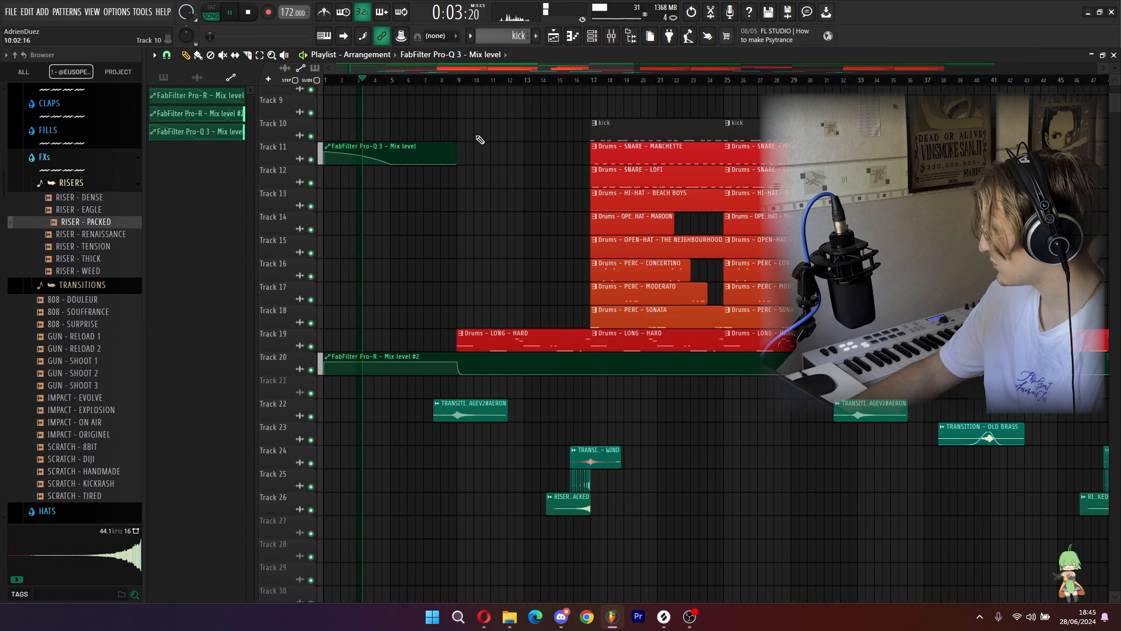
Step: Move the FabFilter Pro-Q 3 - Mix level automation clip at bar 1 down from Track 11 to Track 21
{"action": "scroll", "coordinate": [453, 82], "scroll_direction": "down", "scroll_amount": 4}
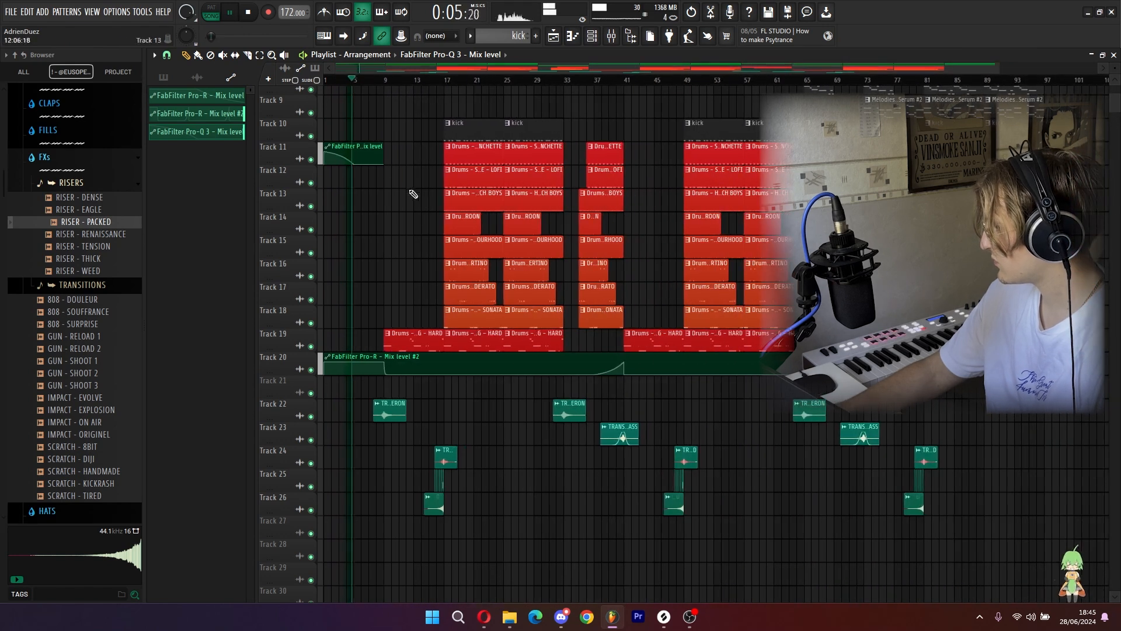
{"action": "left_click", "coordinate": [333, 153]}
{"action": "key", "text": "shift+Down"}
{"action": "key", "text": "shift+Down"}
{"action": "key", "text": "shift+Down"}
{"action": "key", "text": "shift+Down"}
{"action": "key", "text": "shift+Down"}
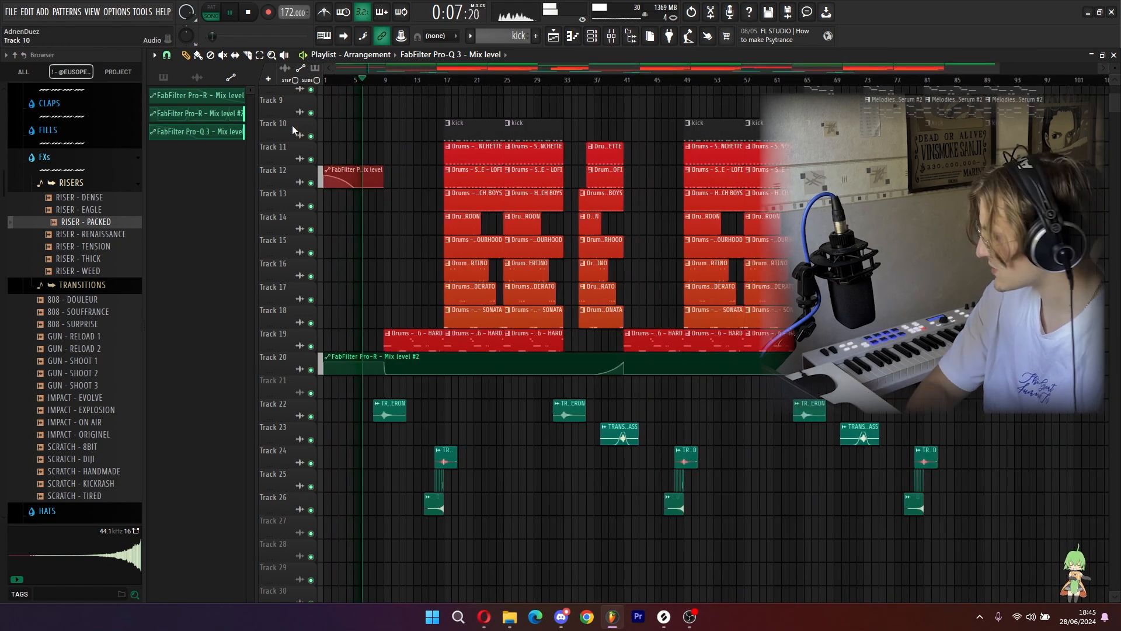
{"action": "key", "text": "shift+Down"}
{"action": "key", "text": "shift+Down"}
{"action": "key", "text": "shift+Down"}
{"action": "key", "text": "shift+Down"}
{"action": "key", "text": "shift+Down"}
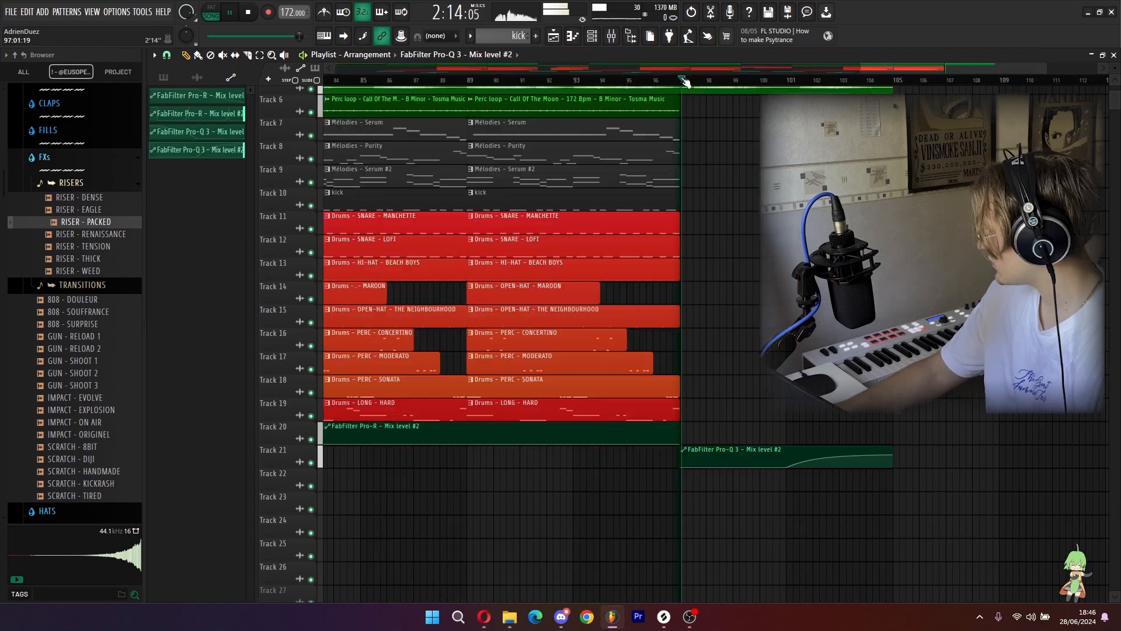
Step: Bend the FabFilter Pro-Q 3 - Mix level #2 curve from bar 97 into a gradual rise, with the point 2 to 3 tension at 20%
{"action": "scroll", "coordinate": [683, 81], "scroll_direction": "down", "scroll_amount": 3}
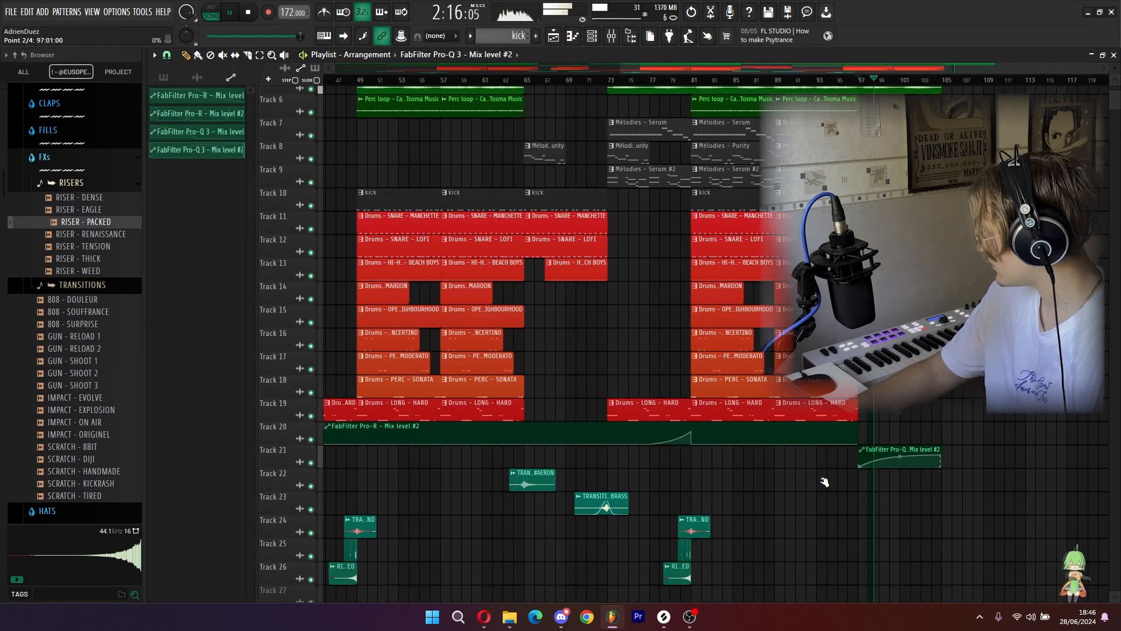
{"action": "left_click_drag", "start_coordinate": [899, 457], "coordinate": [900, 462]}
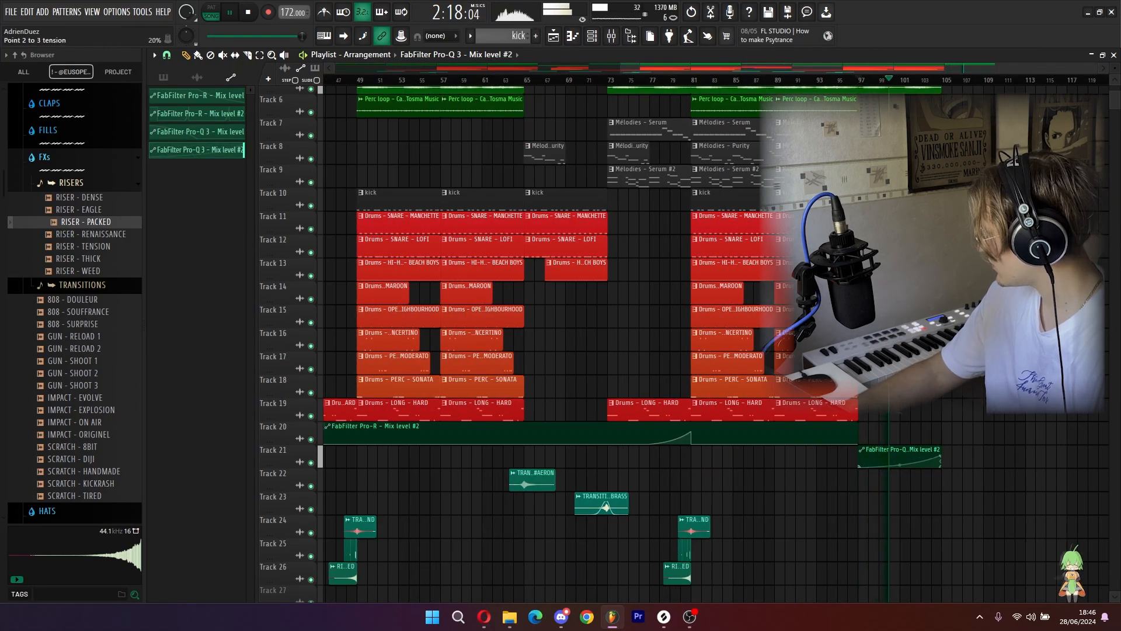
{"action": "scroll", "coordinate": [892, 83], "scroll_direction": "down", "scroll_amount": 4}
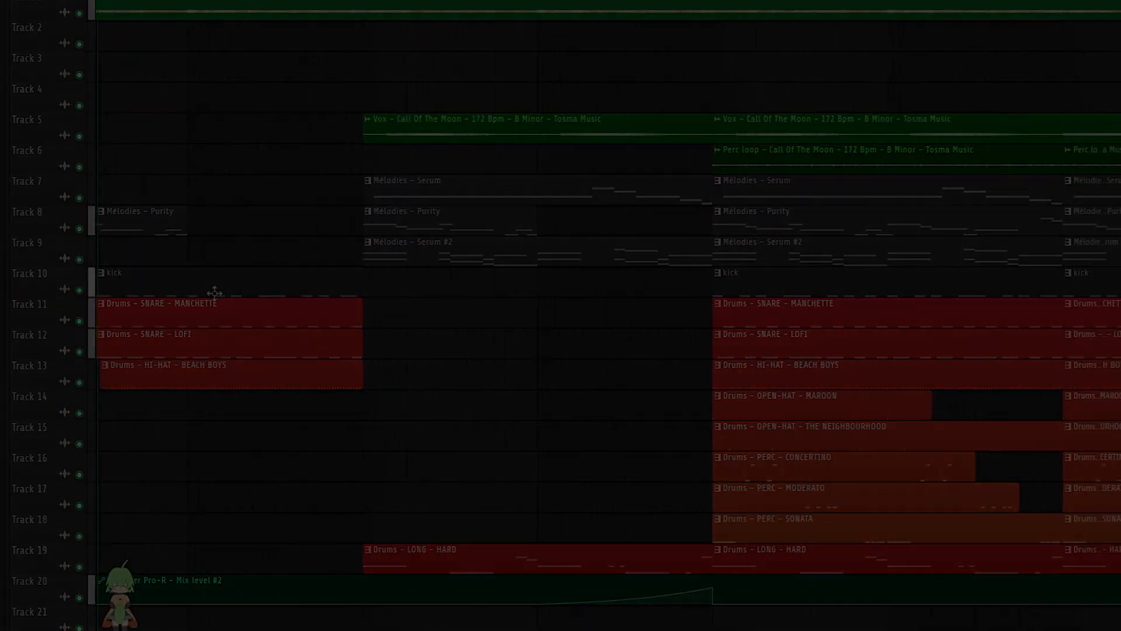
{"action": "scroll", "coordinate": [281, 3], "scroll_direction": "down", "scroll_amount": 4}
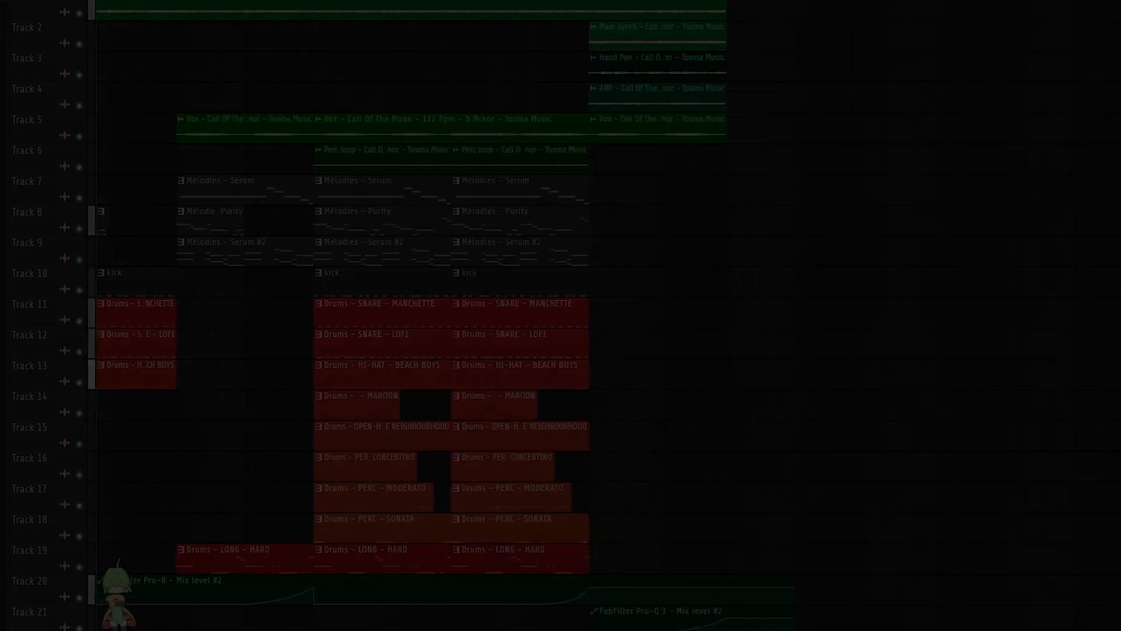
{"action": "scroll", "coordinate": [409, 315], "scroll_direction": "down", "scroll_amount": 1}
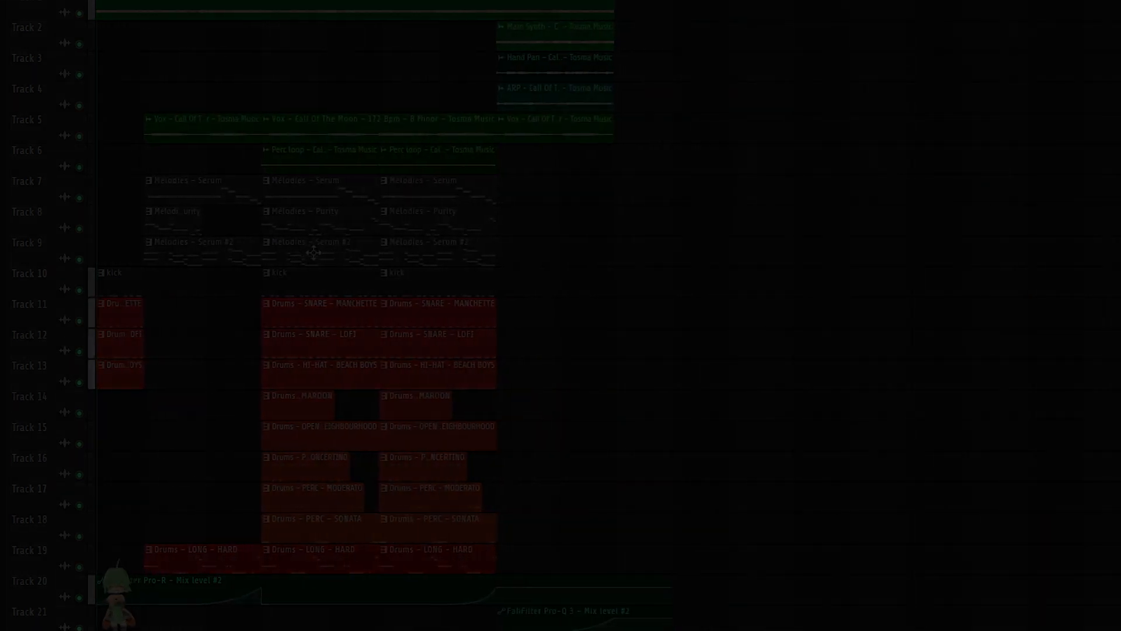